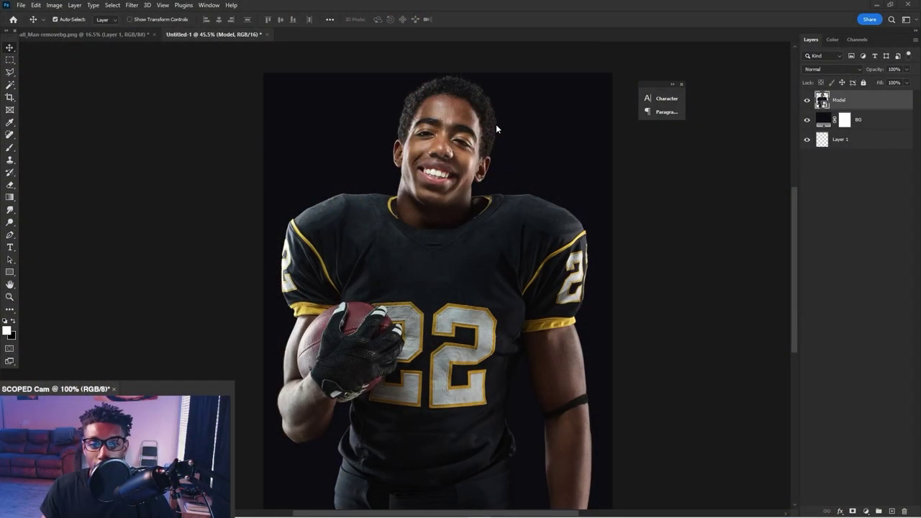
# Set the BG fill layer's colour to the dark blue-black #101014.
pyautogui.moveTo(495, 101); pyautogui.dragTo(698, 138)
pyautogui.hotkey('ctrl', 'z')
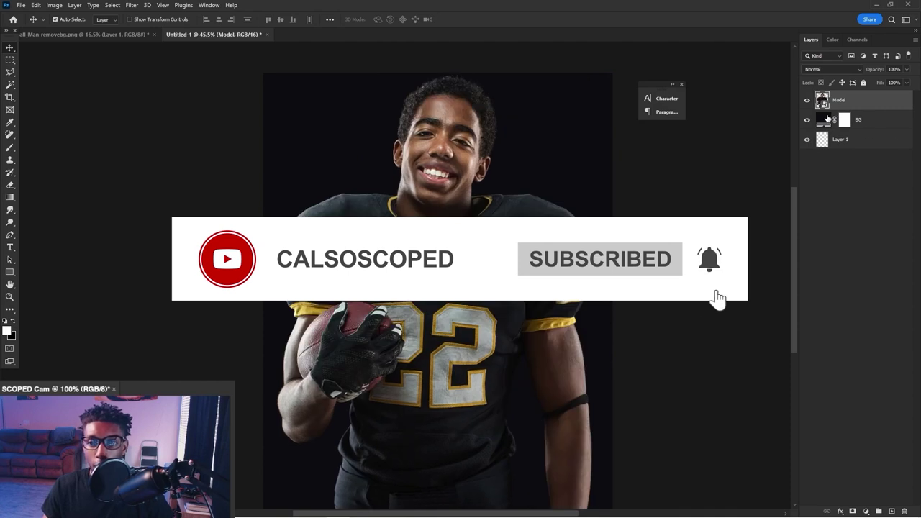
pyautogui.doubleClick(825, 118)
pyautogui.moveTo(705, 366); pyautogui.dragTo(655, 404)
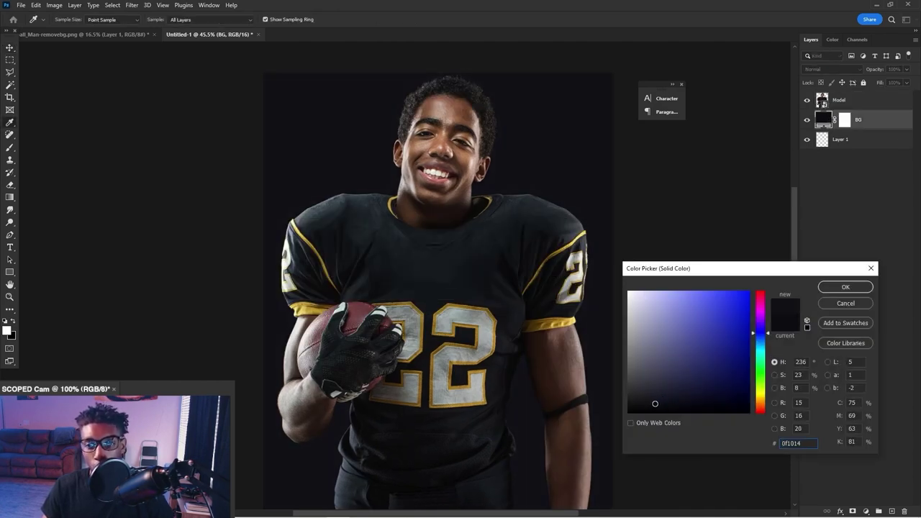
pyautogui.moveTo(654, 404); pyautogui.dragTo(655, 403)
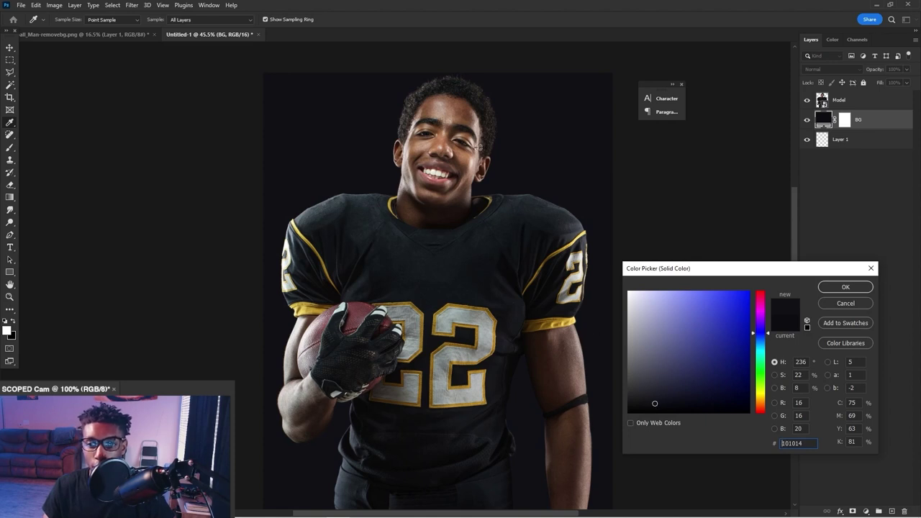
pyautogui.click(845, 287)
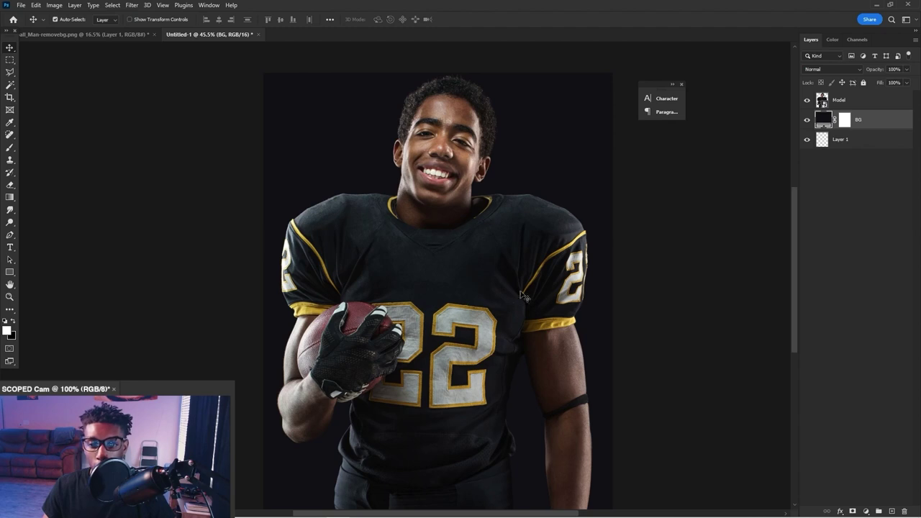
pyautogui.click(447, 147)
pyautogui.doubleClick(824, 120)
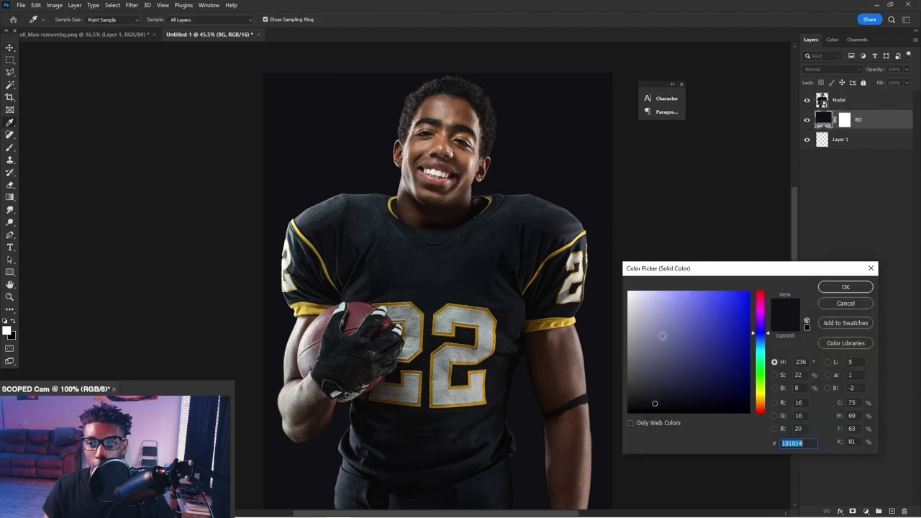
pyautogui.click(846, 286)
# Add a Curves adjustment above the Model layer, bend its curve down to darken, and clip it to the model.
pyautogui.click(849, 101)
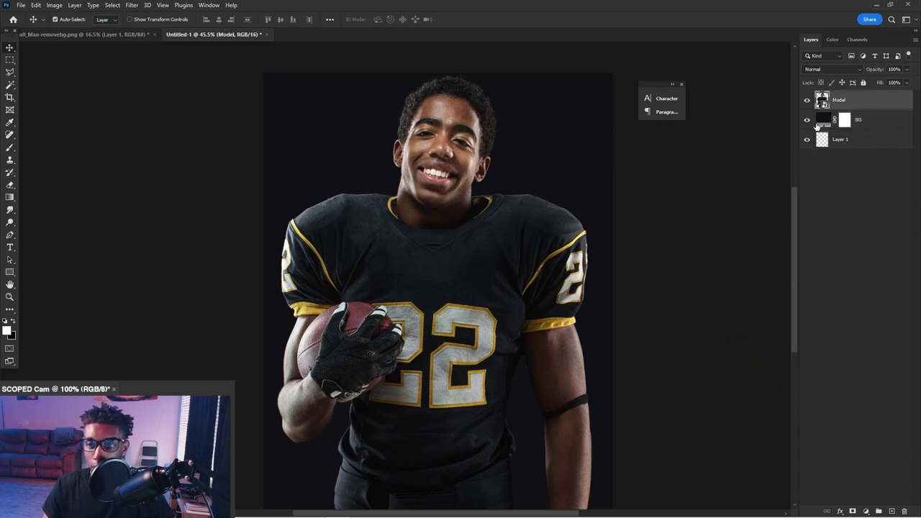
pyautogui.click(867, 511)
pyautogui.click(875, 390)
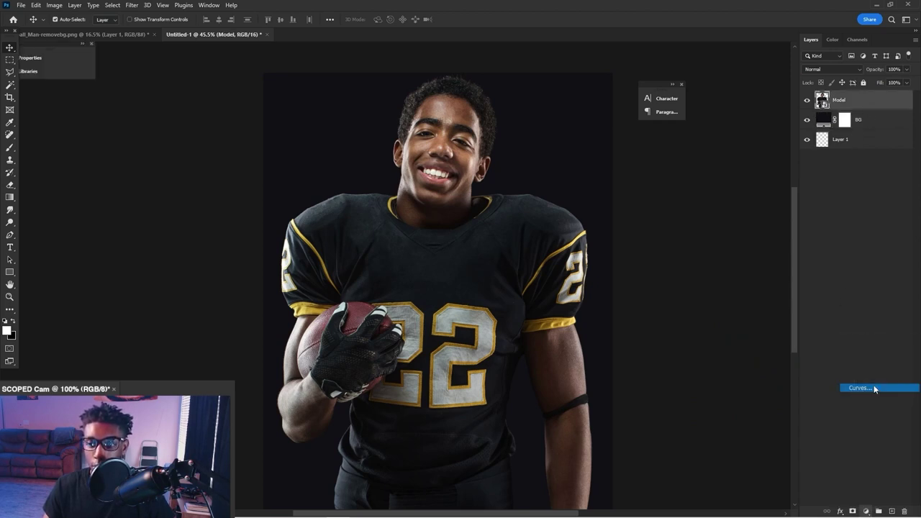
pyautogui.moveTo(177, 120); pyautogui.dragTo(170, 139)
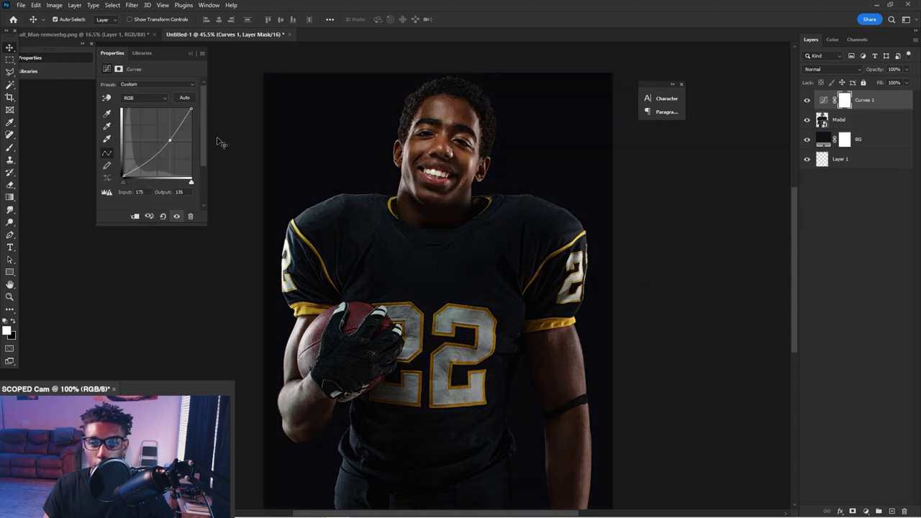
pyautogui.keyDown('alt'); pyautogui.click(865, 109); pyautogui.keyUp('alt')
# Darken the clipped curve further, with the white point's output at 204 and a middle point at input 115, output 71.
pyautogui.moveTo(169, 141)
pyautogui.mouseDown()
pyautogui.moveTo(154, 156)
pyautogui.moveTo(153, 145)
pyautogui.moveTo(162, 152)
pyautogui.moveTo(167, 143)
pyautogui.mouseUp()
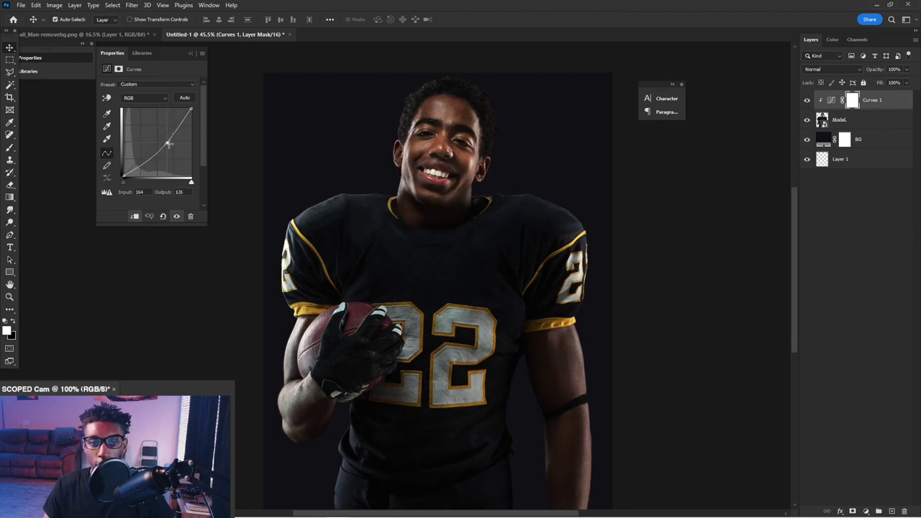
pyautogui.moveTo(168, 143); pyautogui.dragTo(157, 154)
pyautogui.moveTo(191, 109)
pyautogui.mouseDown()
pyautogui.moveTo(191, 133)
pyautogui.moveTo(192, 122)
pyautogui.mouseUp()
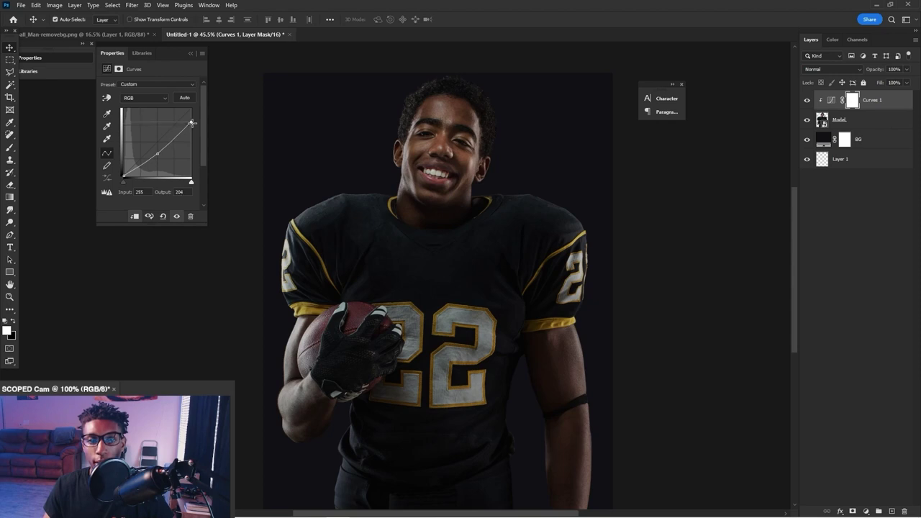
pyautogui.moveTo(156, 154); pyautogui.dragTo(154, 157)
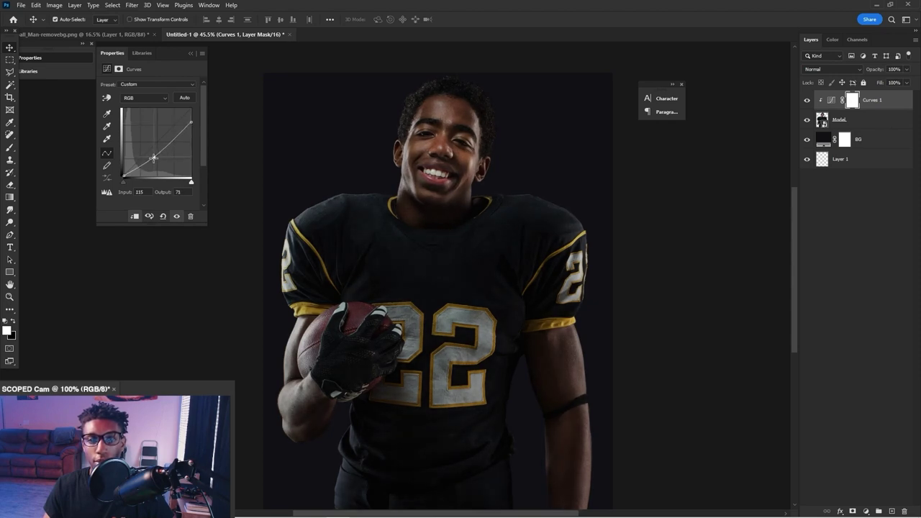
# Add a Hue/Saturation adjustment clipped to the model above Curves 1, with Saturation at -21.
pyautogui.scroll(-6, 504, 162)
pyautogui.scroll(5, 482, 168)
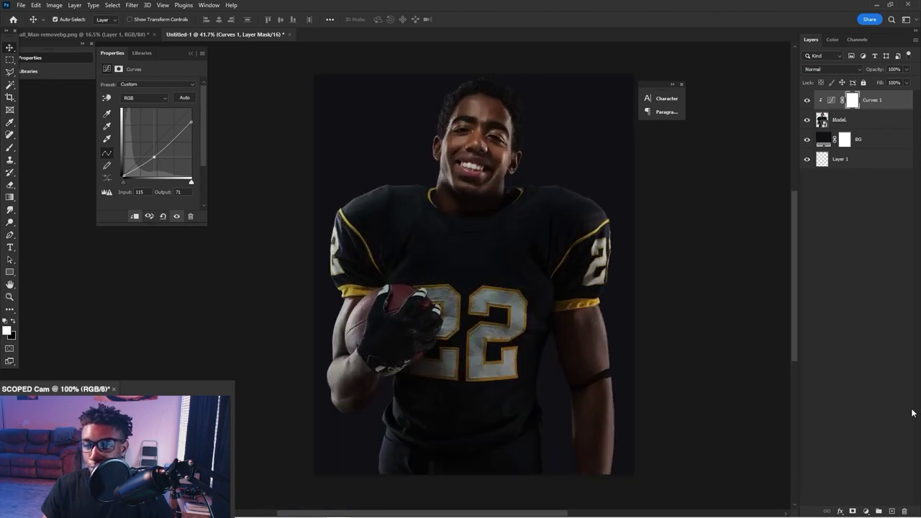
pyautogui.click(865, 511)
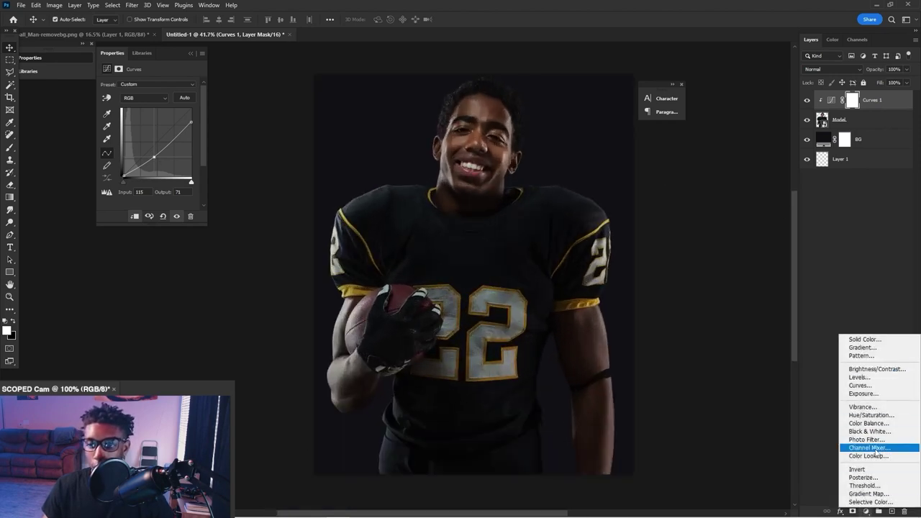
pyautogui.click(880, 416)
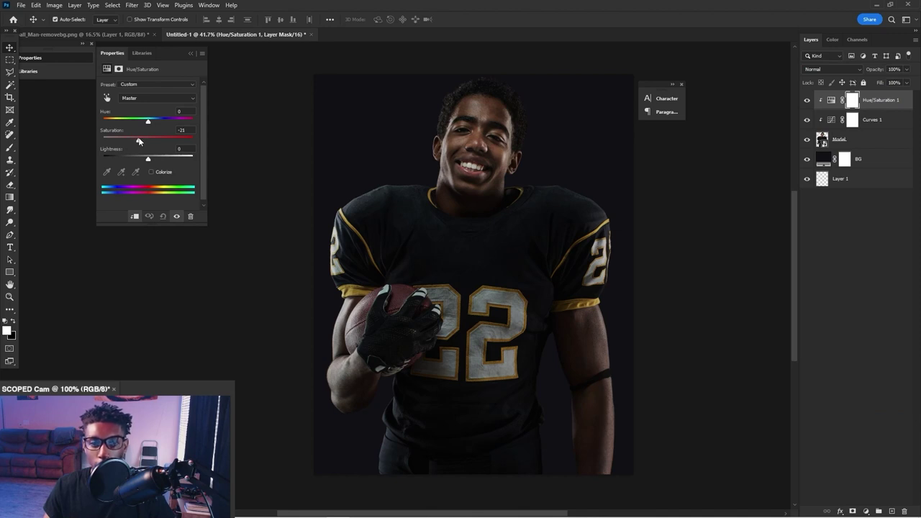
# Add a Color Balance adjustment clipped to the model, with midtones Cyan-Red at -3 and Yellow-Blue at +12, and compare the adjustments on and off.
pyautogui.click(869, 510)
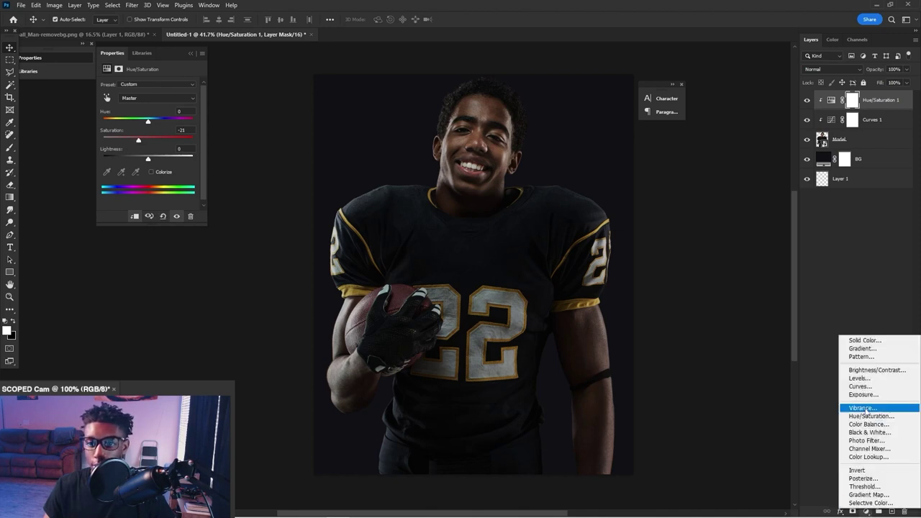
pyautogui.click(863, 423)
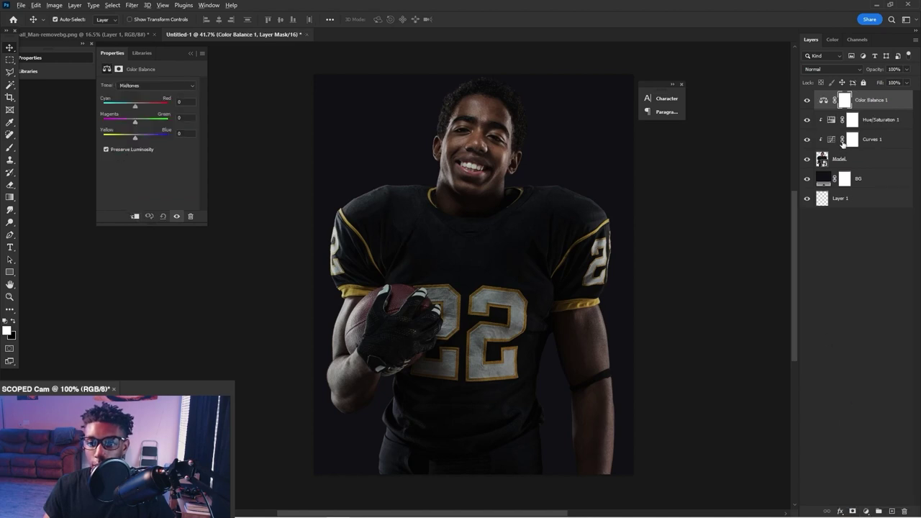
pyautogui.keyDown('alt'); pyautogui.click(876, 110); pyautogui.keyUp('alt')
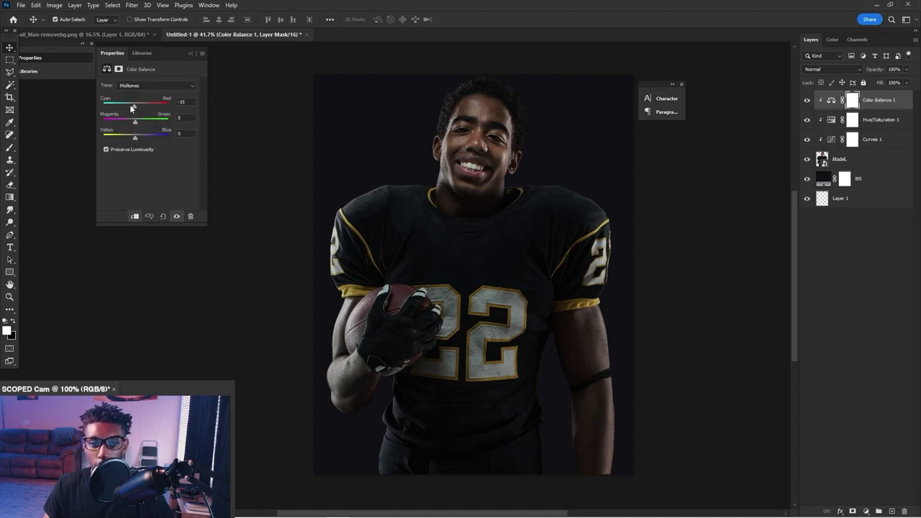
pyautogui.moveTo(131, 104); pyautogui.dragTo(135, 104)
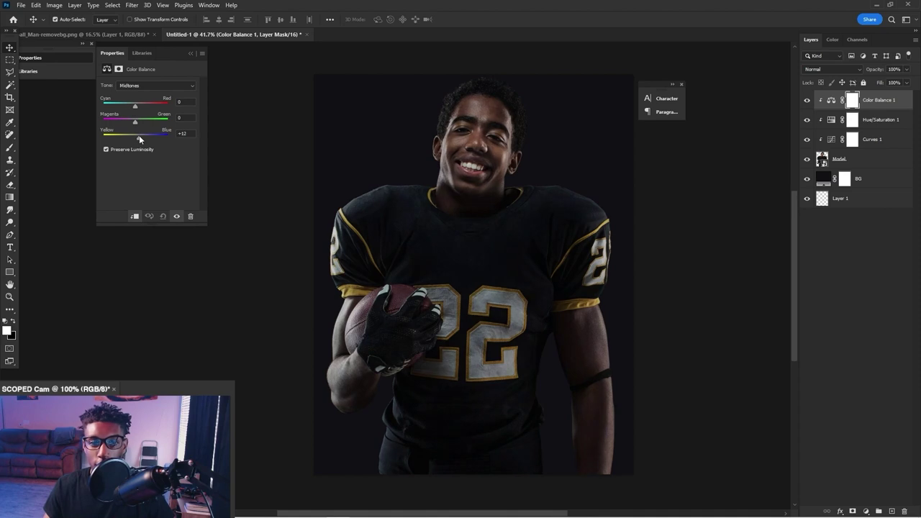
pyautogui.moveTo(135, 105); pyautogui.dragTo(133, 105)
pyautogui.moveTo(807, 100); pyautogui.dragTo(807, 122)
pyautogui.click(807, 102)
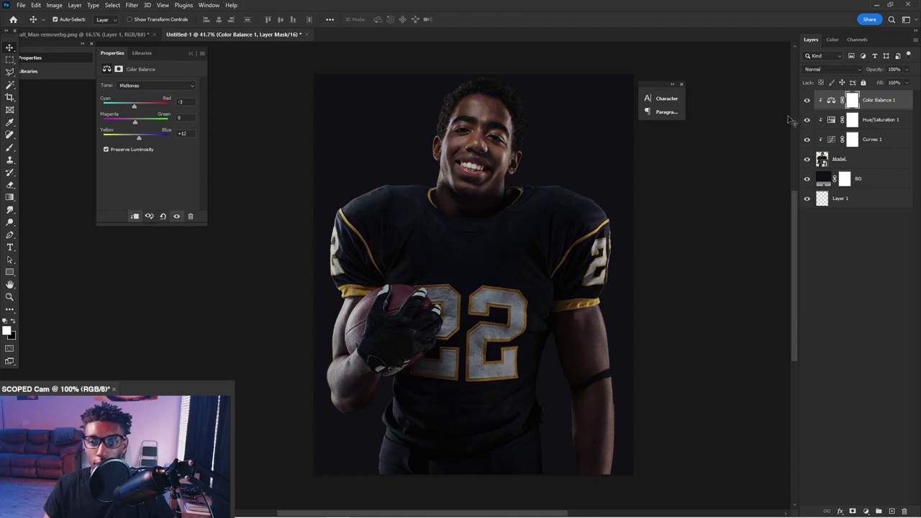
# Select the Model layer and hide the Curves, Hue/Saturation and Color Balance adjustments above it.
pyautogui.scroll(2, 504, 156)
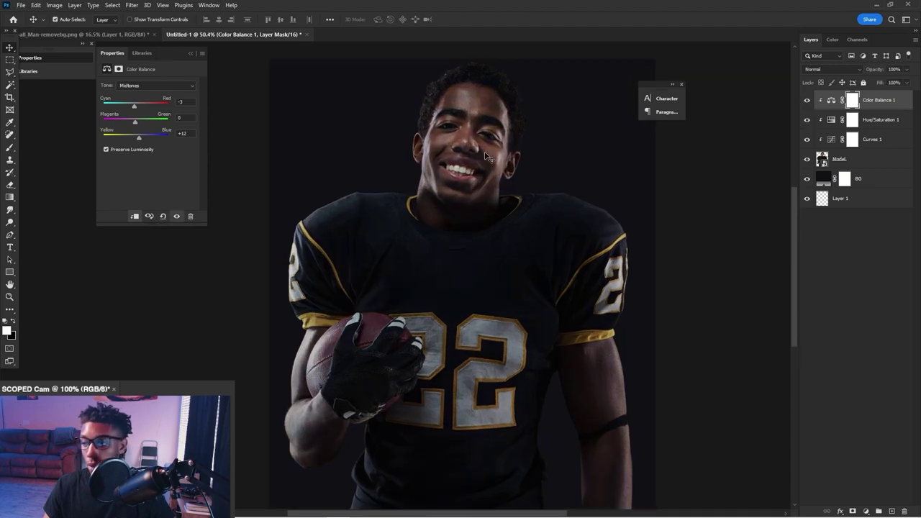
pyautogui.scroll(1, 471, 128)
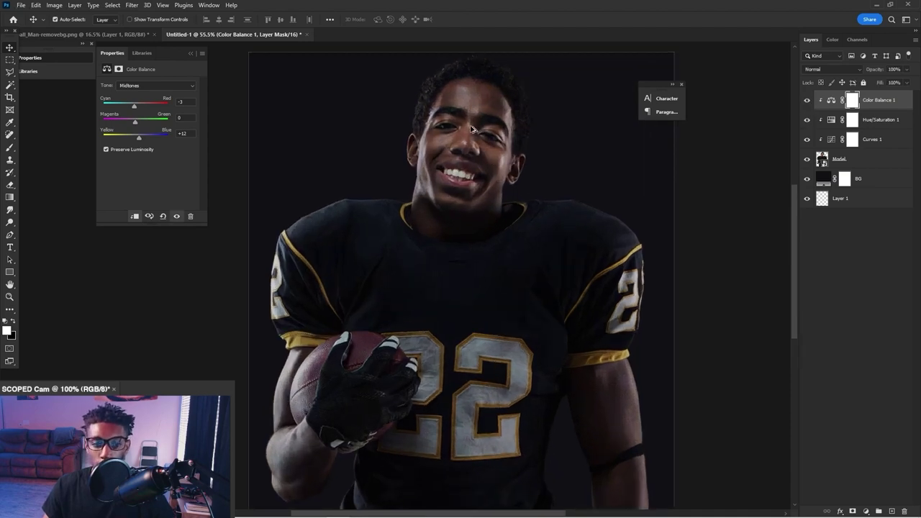
pyautogui.scroll(-2, 475, 131)
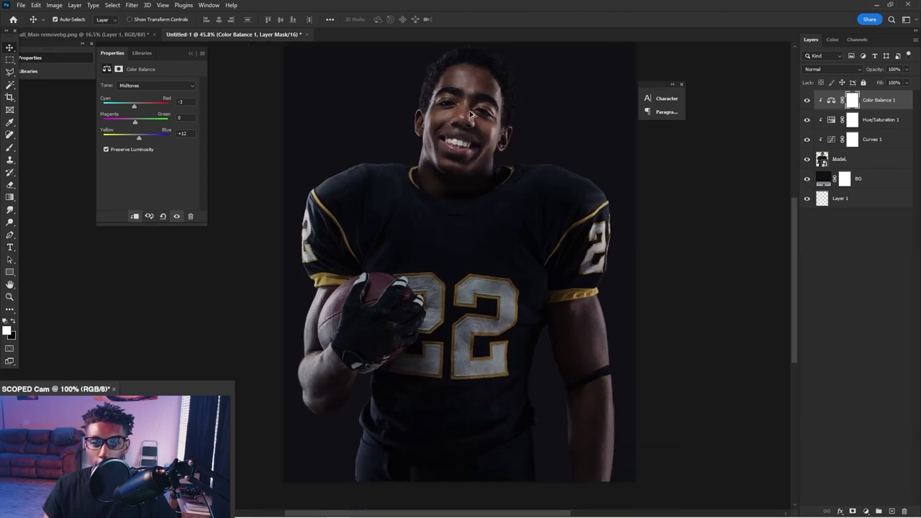
pyautogui.click(836, 165)
pyautogui.moveTo(807, 140); pyautogui.dragTo(807, 100)
pyautogui.scroll(2, 467, 115)
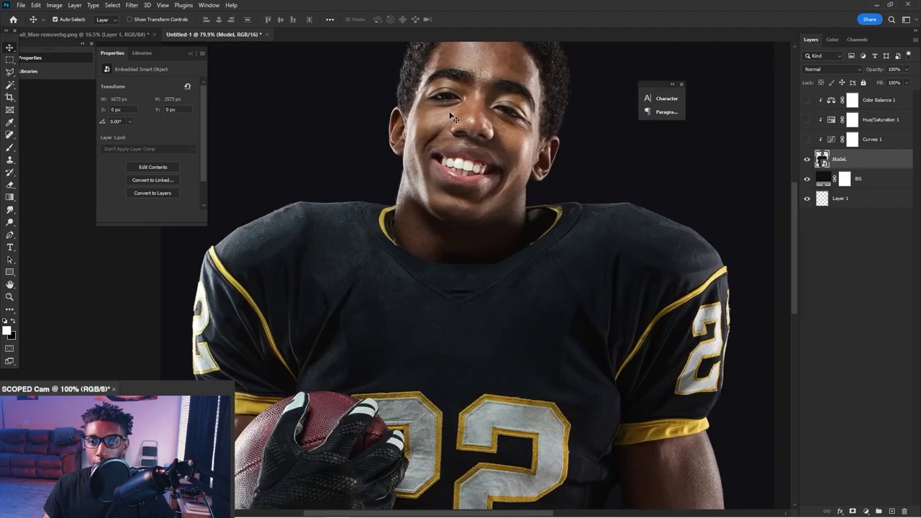
pyautogui.scroll(-1, 467, 115)
# Select the model's highlights using Color Range, with Fuzziness 22% and Range 165.
pyautogui.click(112, 5)
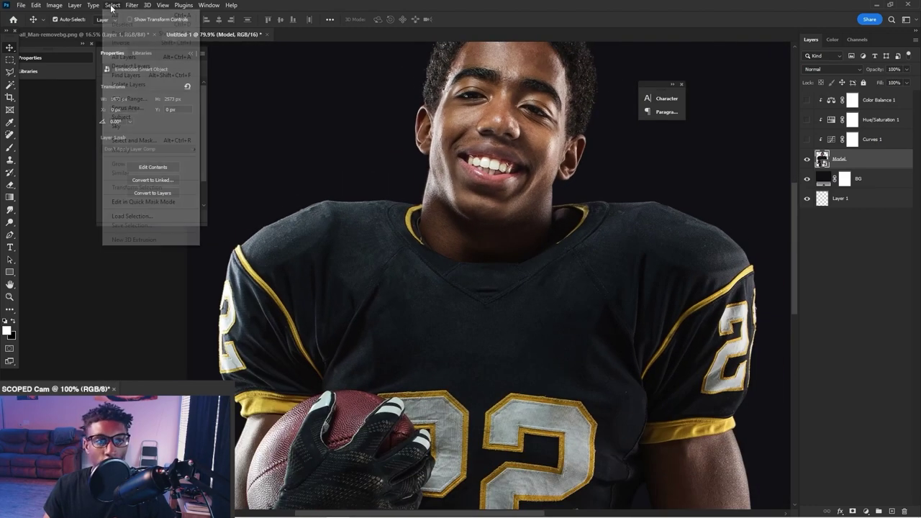
pyautogui.click(111, 6)
pyautogui.click(111, 5)
pyautogui.click(148, 98)
pyautogui.click(607, 146)
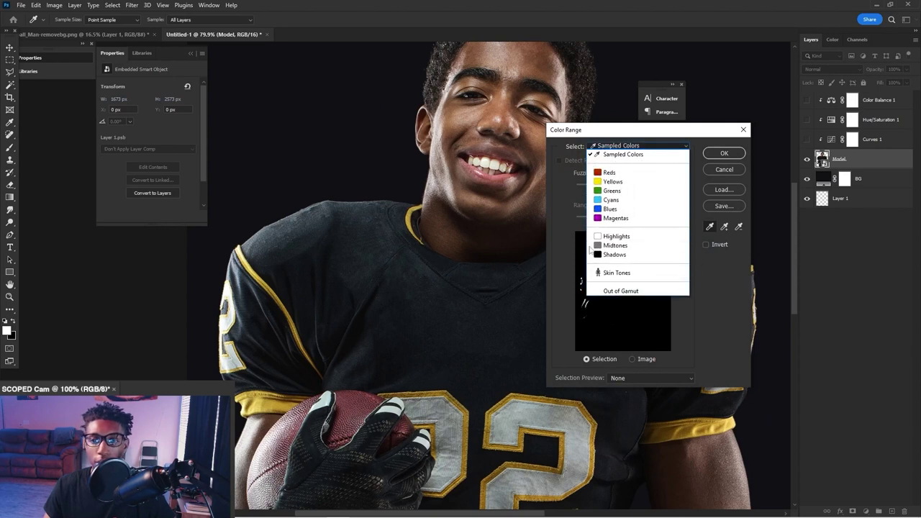
pyautogui.click(616, 239)
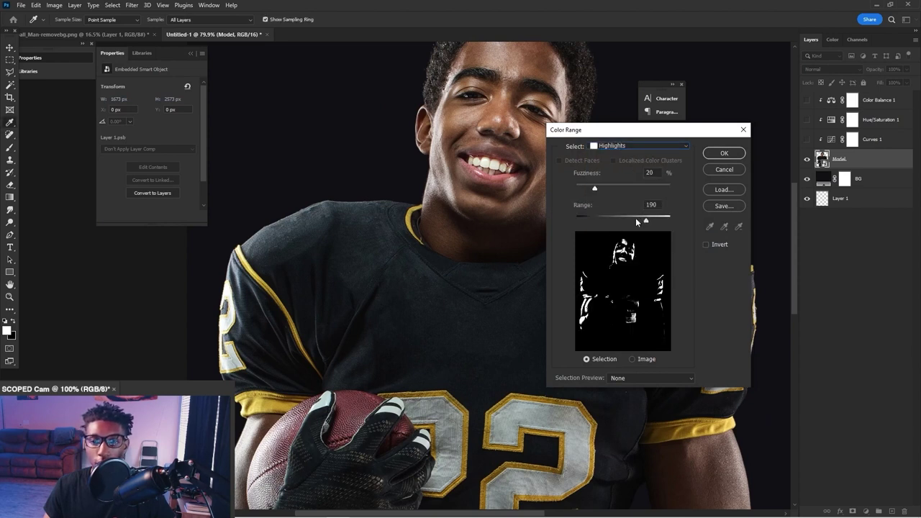
pyautogui.click(639, 220)
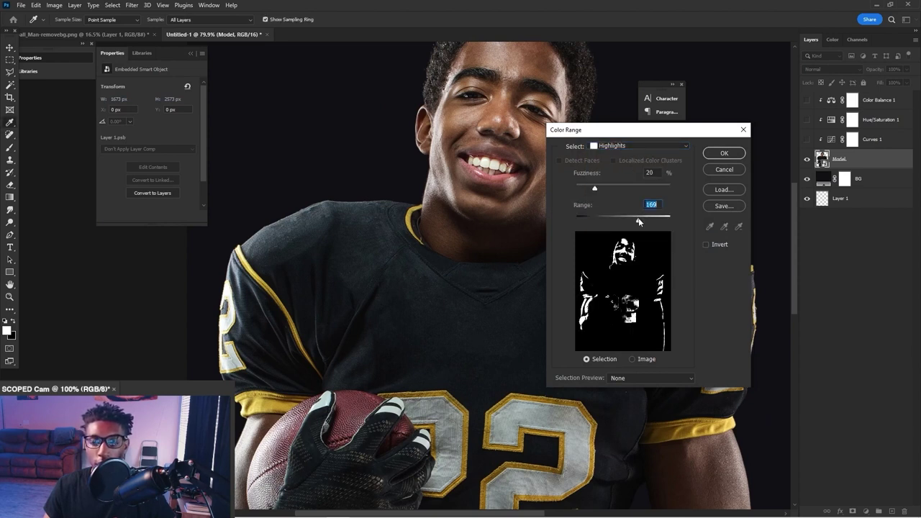
pyautogui.moveTo(638, 218); pyautogui.dragTo(637, 223)
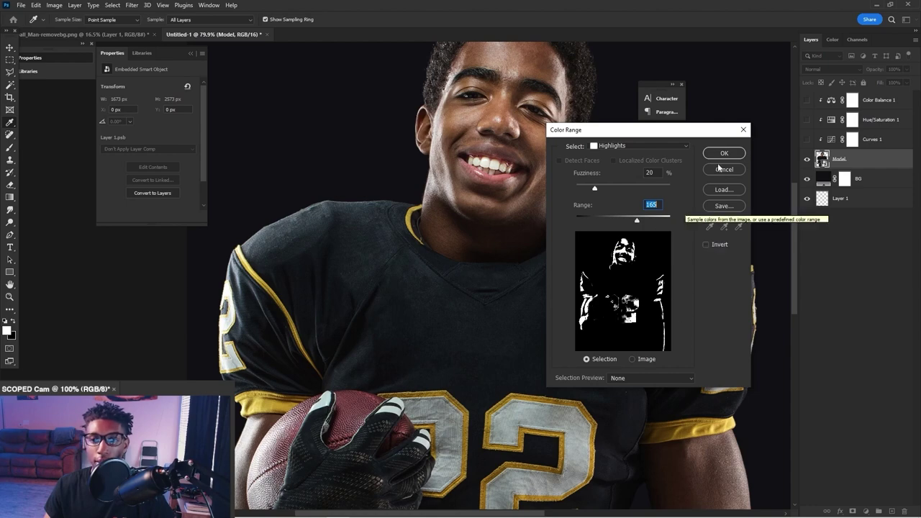
pyautogui.moveTo(595, 189); pyautogui.dragTo(598, 189)
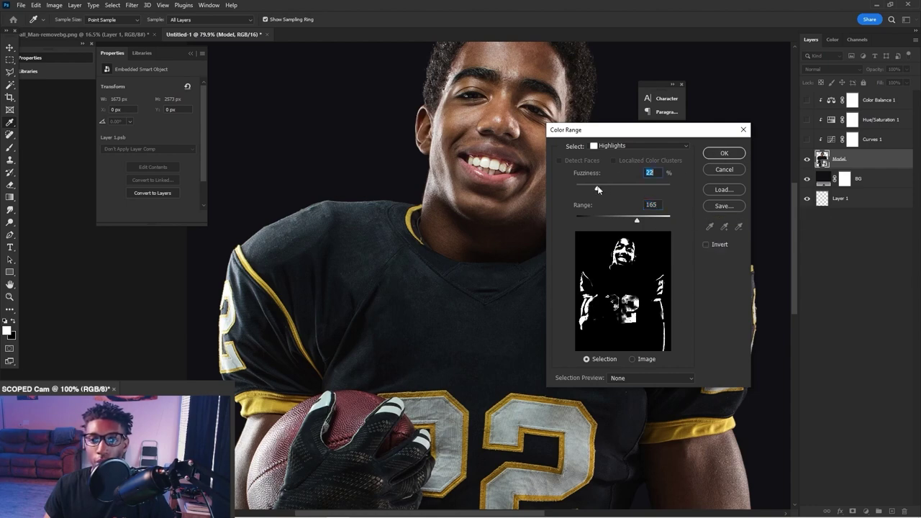
pyautogui.click(713, 159)
# Show the three hidden adjustments again and make Curves 1 the active layer.
pyautogui.moveTo(807, 139); pyautogui.dragTo(808, 100)
pyautogui.click(885, 103)
pyautogui.click(880, 123)
pyautogui.click(877, 139)
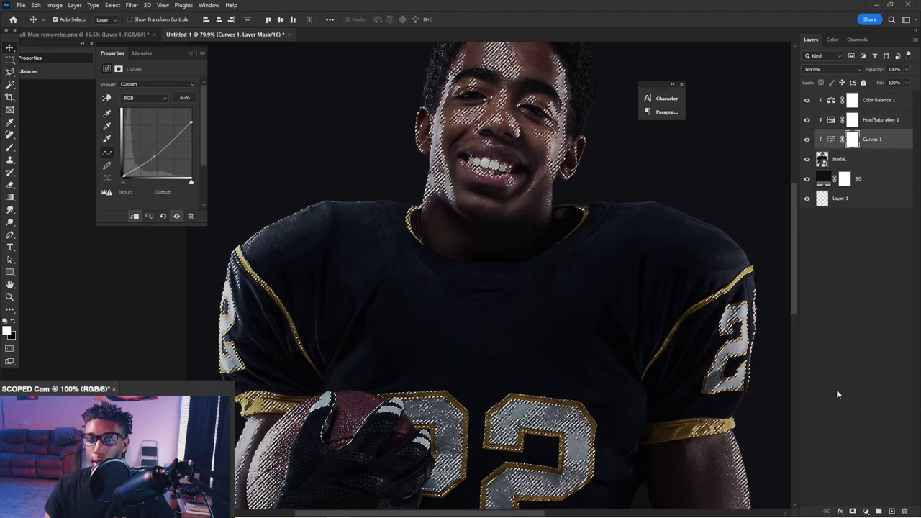
# Add a clipped Curves adjustment masked by the highlight selection, lower its white point's output to 206, and compare it on and off.
pyautogui.click(867, 511)
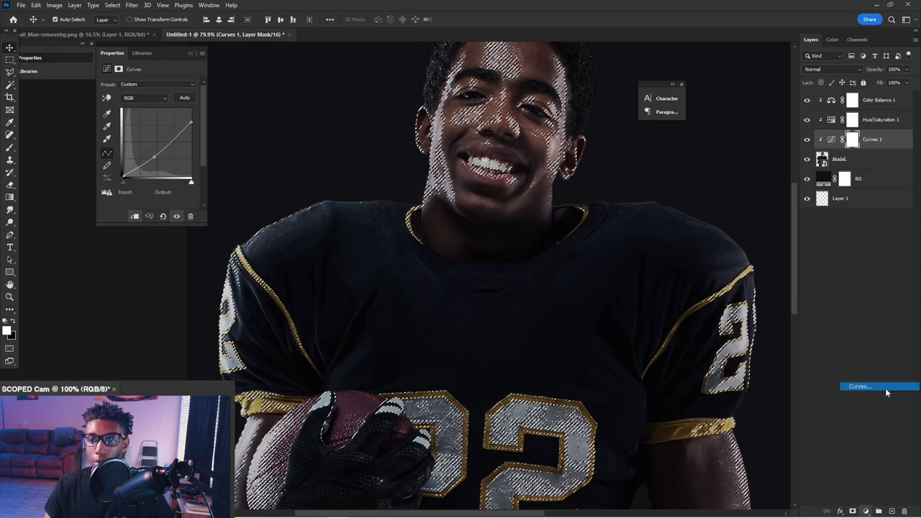
pyautogui.click(860, 386)
pyautogui.moveTo(190, 111); pyautogui.dragTo(190, 121)
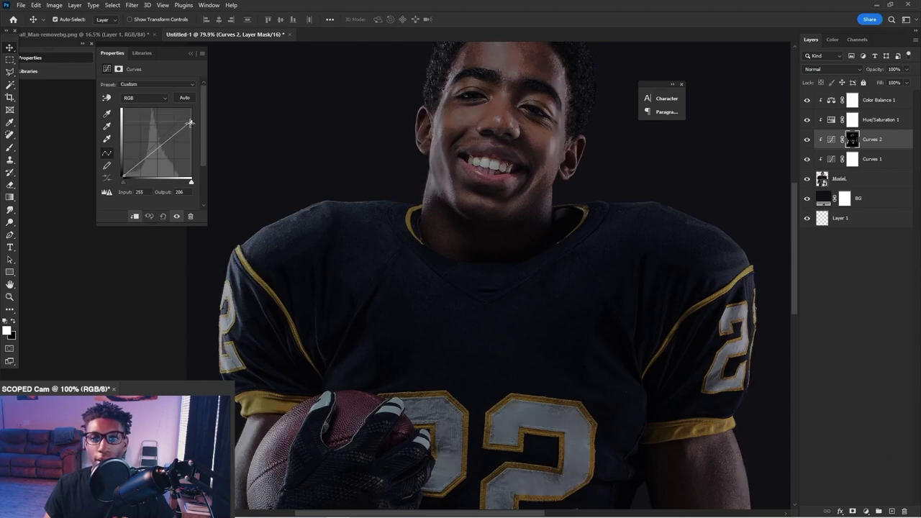
pyautogui.scroll(-3, 511, 163)
pyautogui.click(807, 140)
pyautogui.click(807, 141)
pyautogui.click(808, 141)
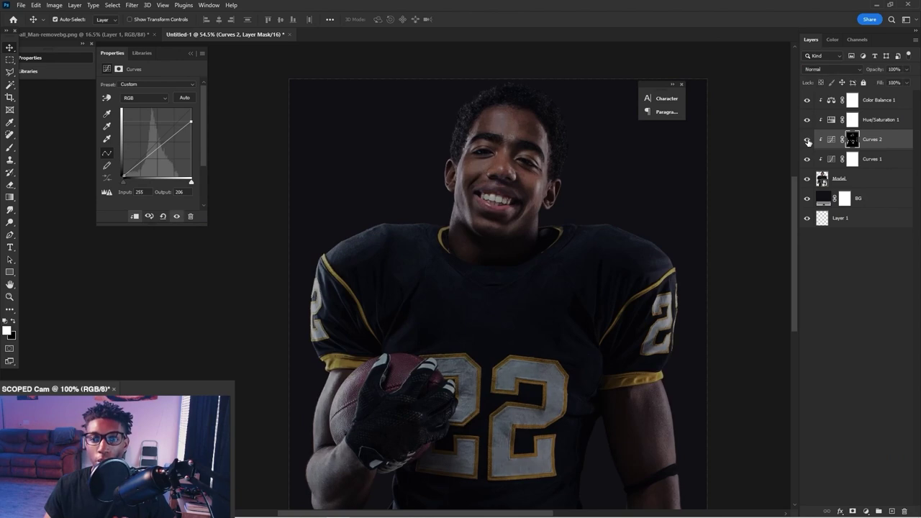
pyautogui.click(807, 141)
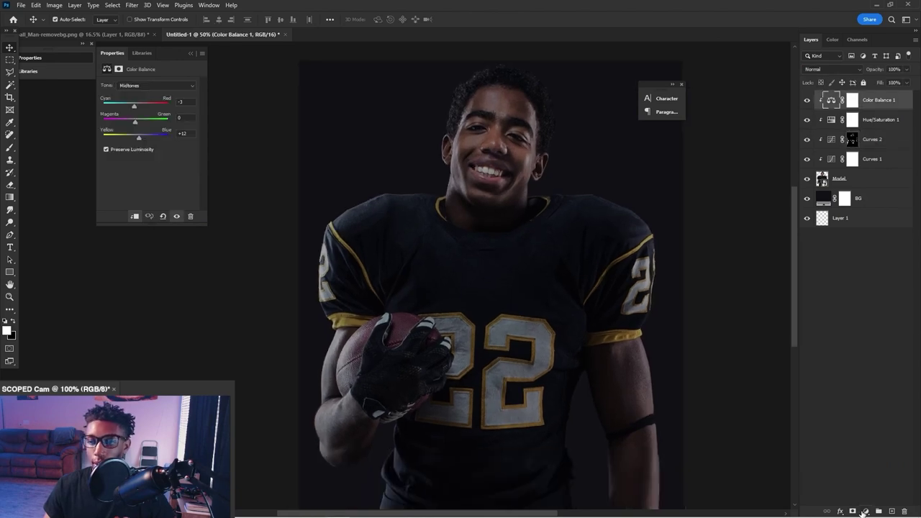
# Add a Solid Color fill layer above the Color Balance adjustment, using the olive yellow 6b653a.
pyautogui.click(864, 511)
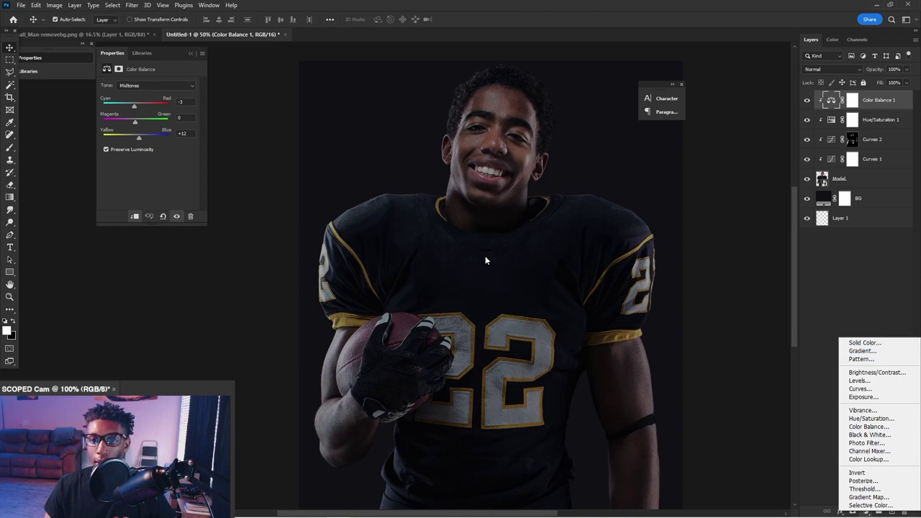
pyautogui.click(873, 345)
pyautogui.moveTo(757, 385); pyautogui.dragTo(757, 394)
pyautogui.moveTo(673, 377); pyautogui.dragTo(687, 362)
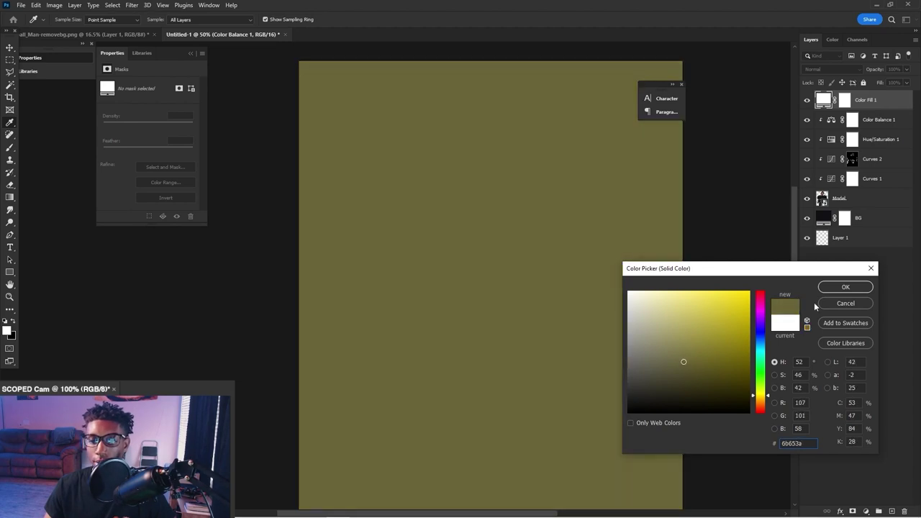
pyautogui.click(846, 287)
# Set the color fill's blend mode to Screen and invert its layer mask to black.
pyautogui.click(832, 69)
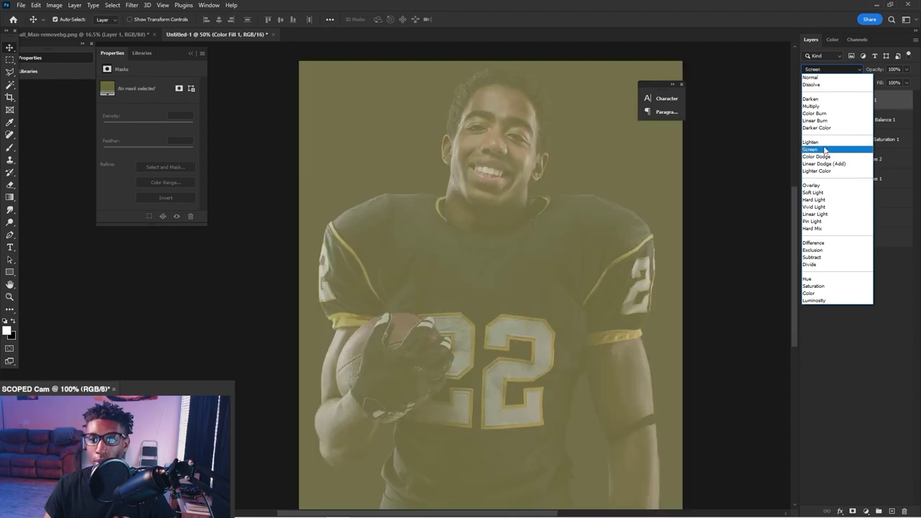
pyautogui.click(827, 149)
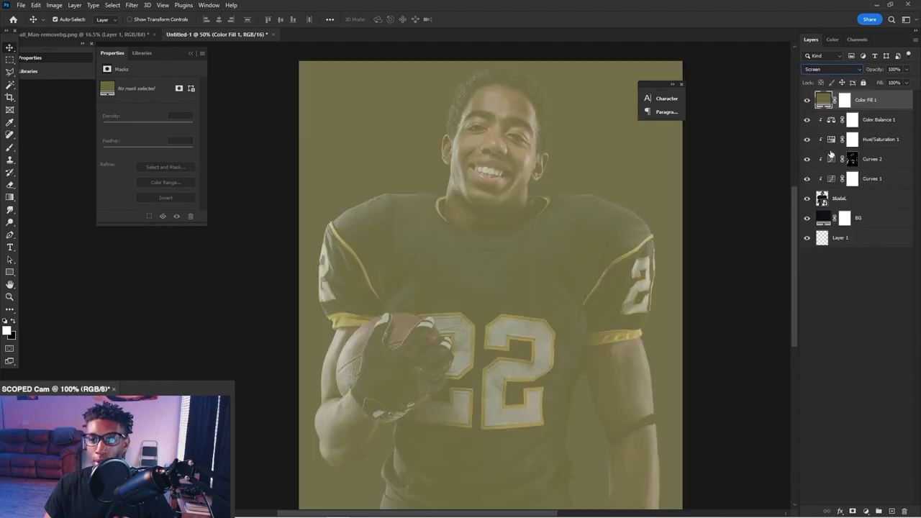
pyautogui.click(846, 100)
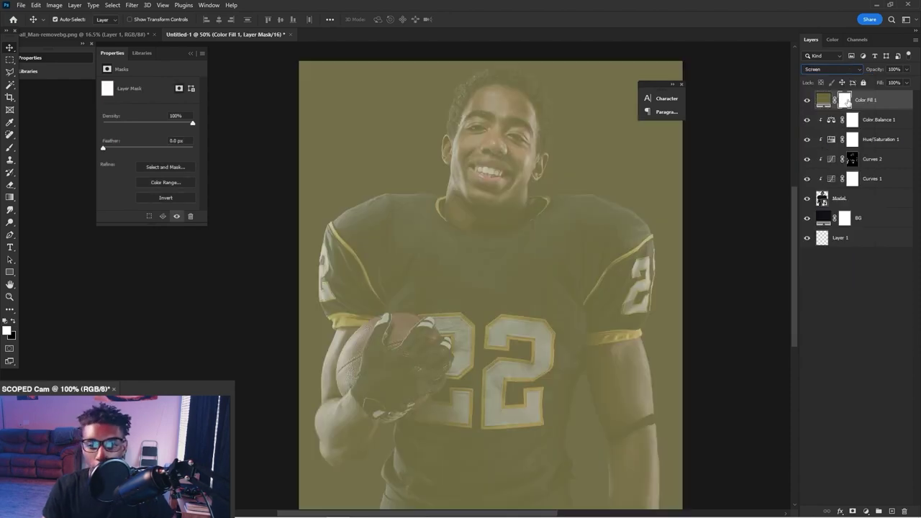
pyautogui.hotkey('ctrl', 'i')
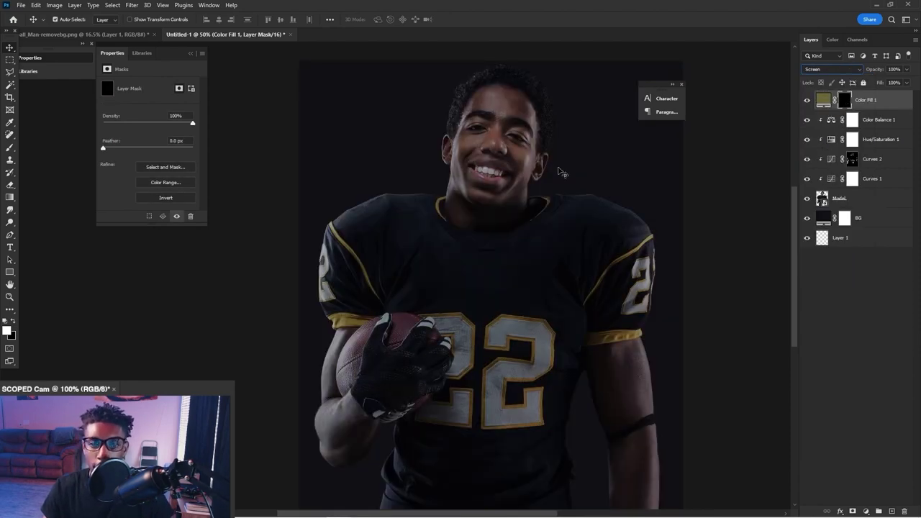
# Paint a soft yellow glow into the fill's mask along the image's left edge with a large white brush at 61% flow.
pyautogui.press('b')
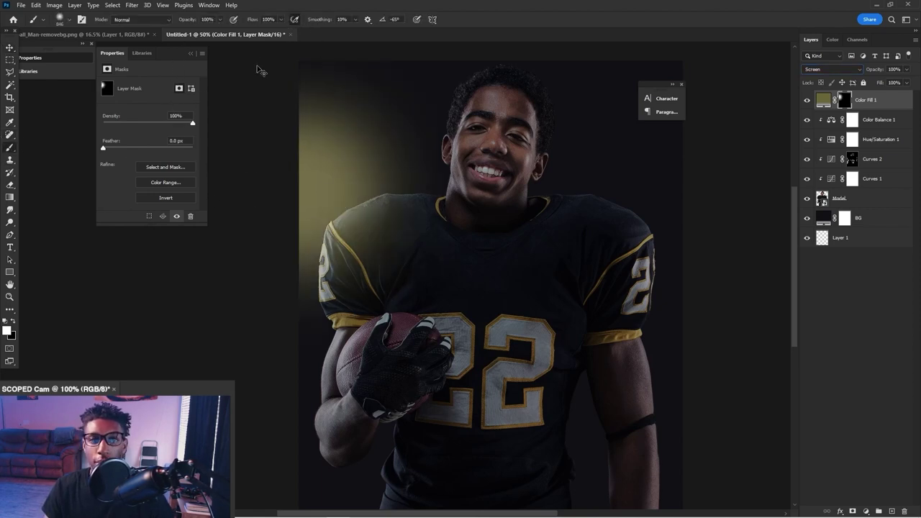
pyautogui.click(282, 20)
pyautogui.click(264, 31)
pyautogui.moveTo(310, 208)
pyautogui.mouseDown()
pyautogui.moveTo(290, 217)
pyautogui.moveTo(284, 185)
pyautogui.mouseUp()
pyautogui.moveTo(289, 271)
pyautogui.mouseDown()
pyautogui.moveTo(279, 295)
pyautogui.moveTo(308, 305)
pyautogui.moveTo(276, 254)
pyautogui.moveTo(312, 261)
pyautogui.moveTo(272, 260)
pyautogui.moveTo(360, 261)
pyautogui.mouseUp()
pyautogui.click(361, 220)
pyautogui.hotkey('ctrl', 'z')
pyautogui.keyDown('alt'); pyautogui.rightClick(340, 212); pyautogui.keyUp('alt')
pyautogui.click(342, 218)
pyautogui.click(293, 406)
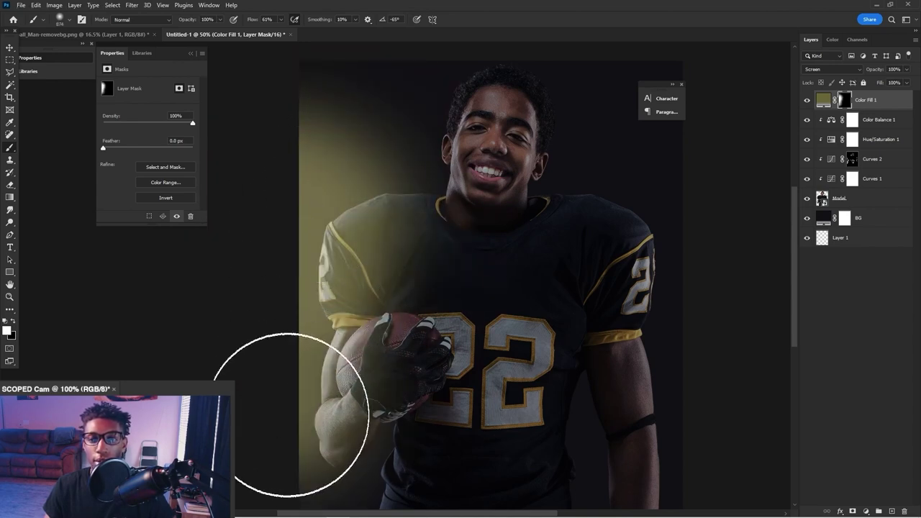
pyautogui.hotkey('ctrl', 'z')
pyautogui.click(254, 363)
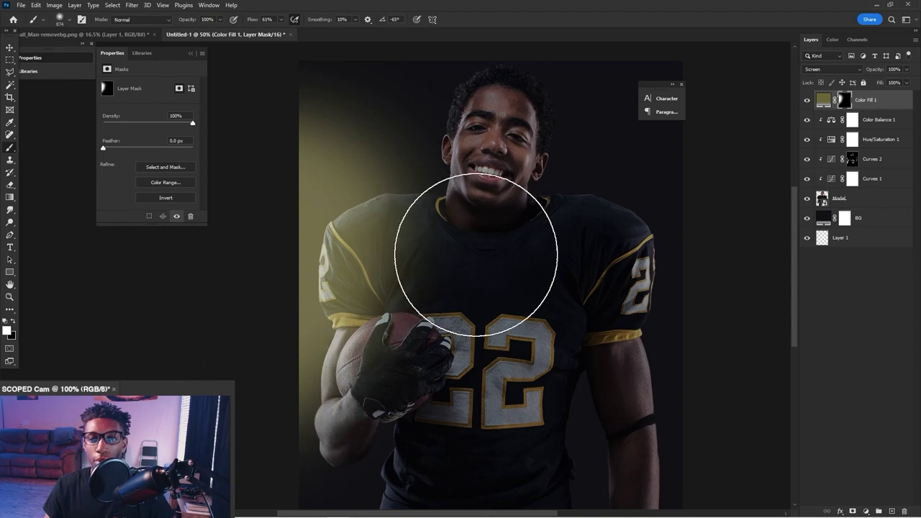
# Transform the Color Fill layer to shift its painted glow outward toward the image's left edge.
pyautogui.click(884, 100)
pyautogui.hotkey('ctrl', 't')
pyautogui.moveTo(435, 183); pyautogui.dragTo(352, 191)
pyautogui.click(843, 100)
# Change the glow's fill color to a brighter shade of the same yellow.
pyautogui.doubleClick(825, 100)
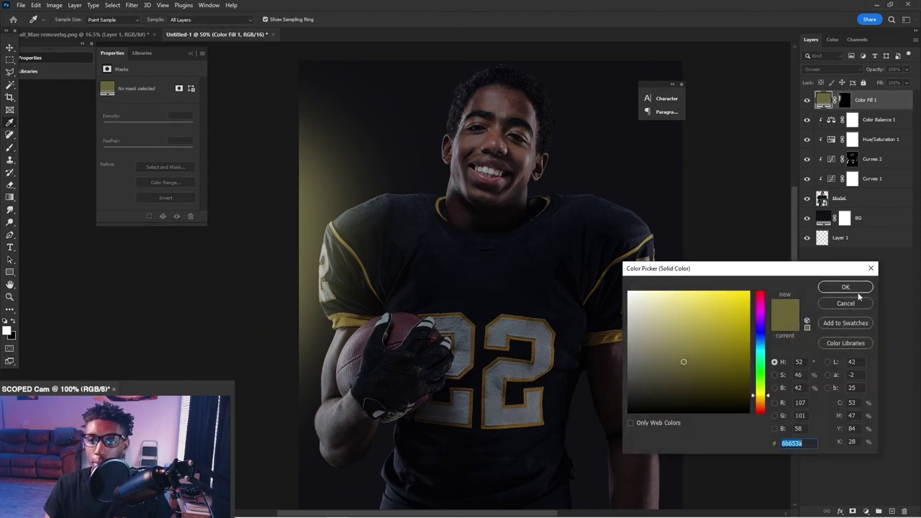
pyautogui.click(847, 288)
pyautogui.doubleClick(825, 99)
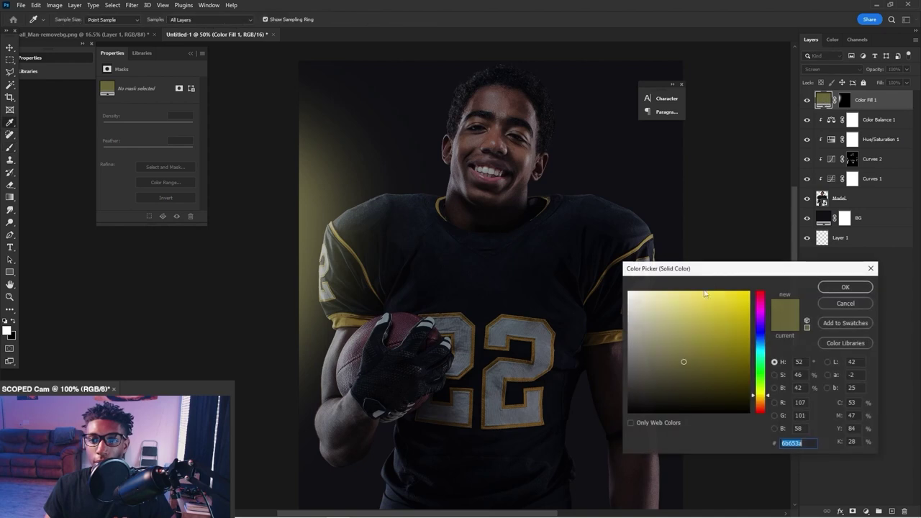
pyautogui.moveTo(688, 353)
pyautogui.mouseDown()
pyautogui.moveTo(693, 330)
pyautogui.moveTo(669, 326)
pyautogui.moveTo(685, 330)
pyautogui.mouseUp()
pyautogui.click(845, 288)
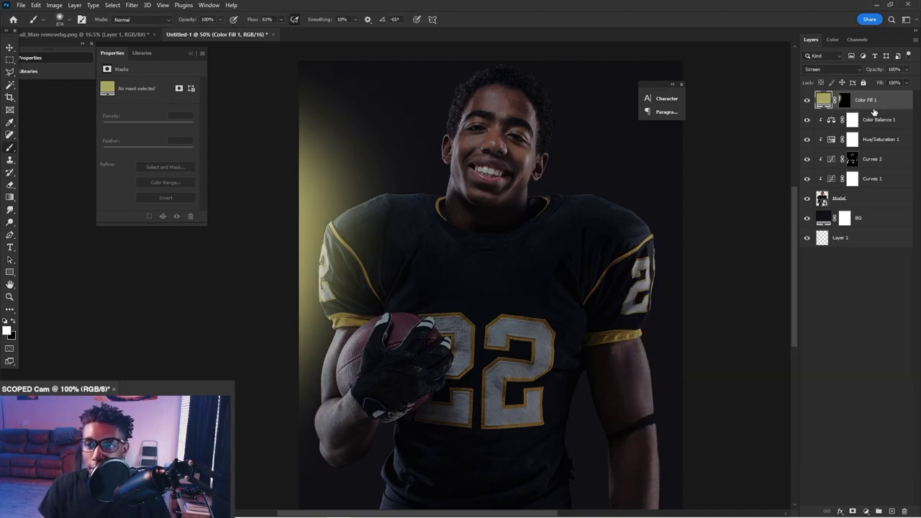
pyautogui.press('v')
pyautogui.click(533, 137)
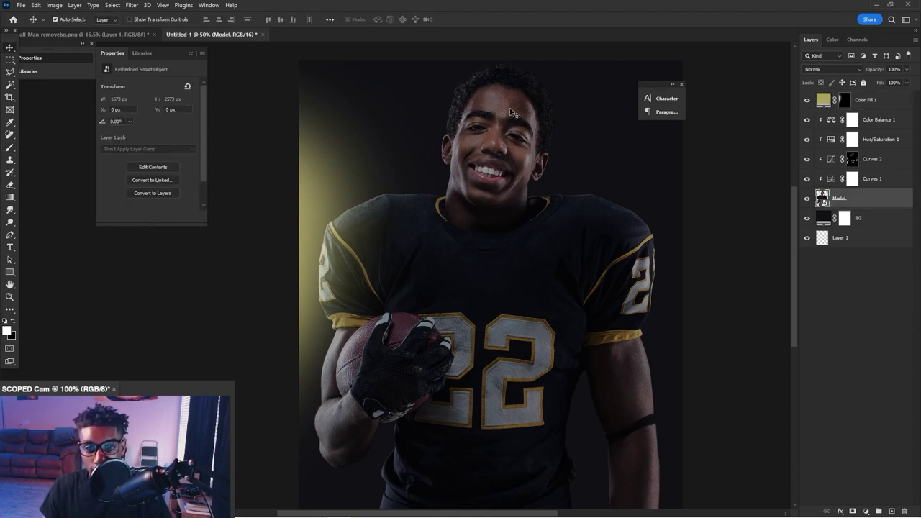
pyautogui.scroll(1, 453, 175)
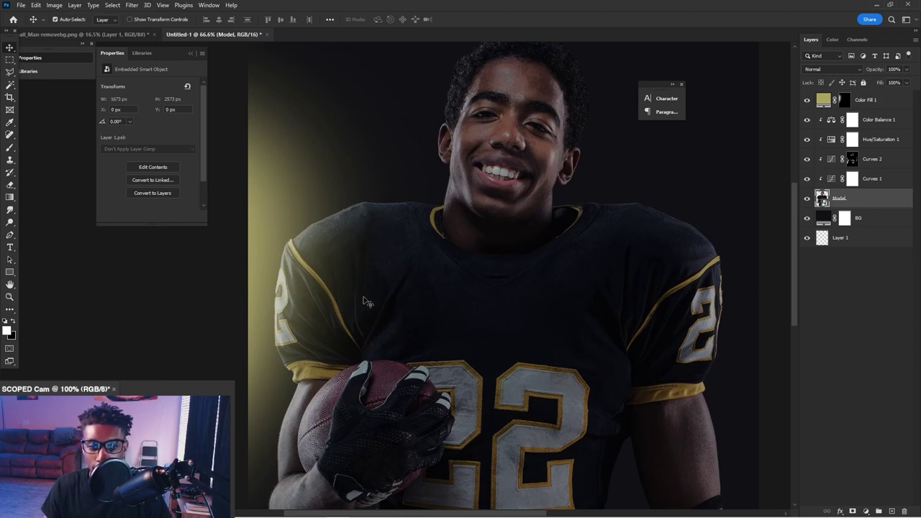
pyautogui.scroll(1, 501, 153)
pyautogui.scroll(-1, 364, 212)
pyautogui.scroll(-3, 363, 212)
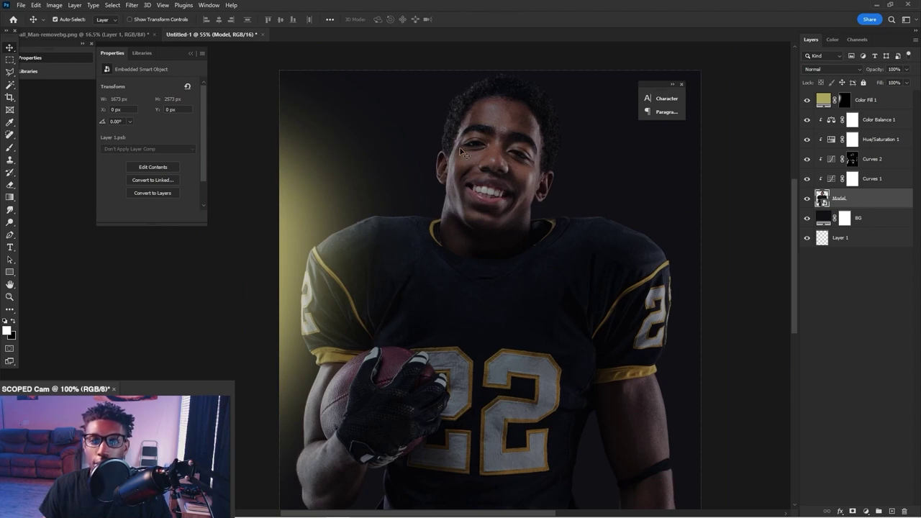
# Add an empty layer above the Color Balance adjustment and choose bright green as the brush color.
pyautogui.click(875, 126)
pyautogui.click(892, 511)
pyautogui.press('b')
pyautogui.moveTo(555, 155); pyautogui.dragTo(599, 389)
pyautogui.press('n')
pyautogui.click(760, 374)
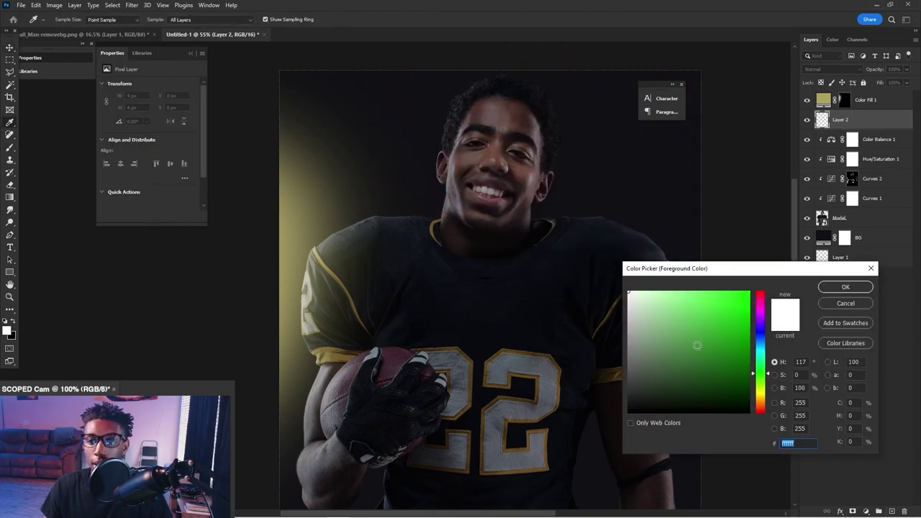
pyautogui.click(738, 300)
pyautogui.click(856, 291)
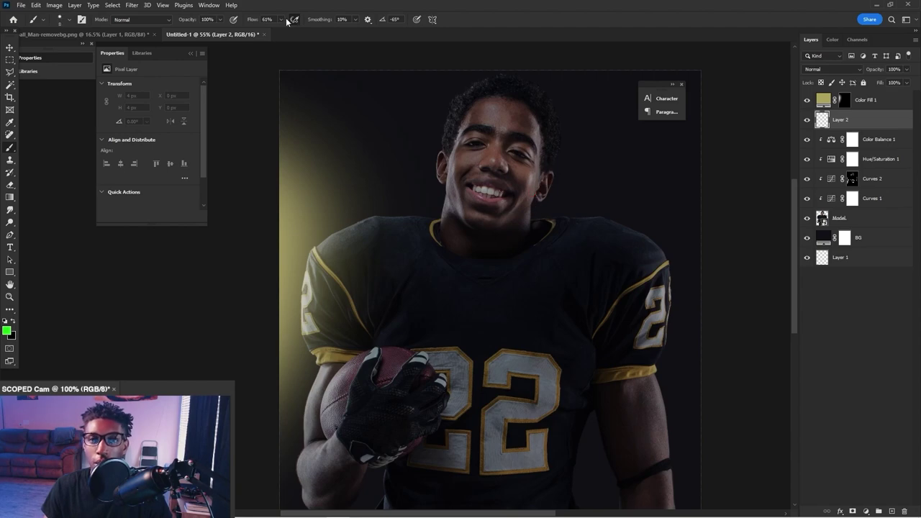
# Prepare a small brush with 100% flow and 100% hardness, undoing a test stroke on the forehead.
pyautogui.moveTo(472, 80); pyautogui.dragTo(472, 130)
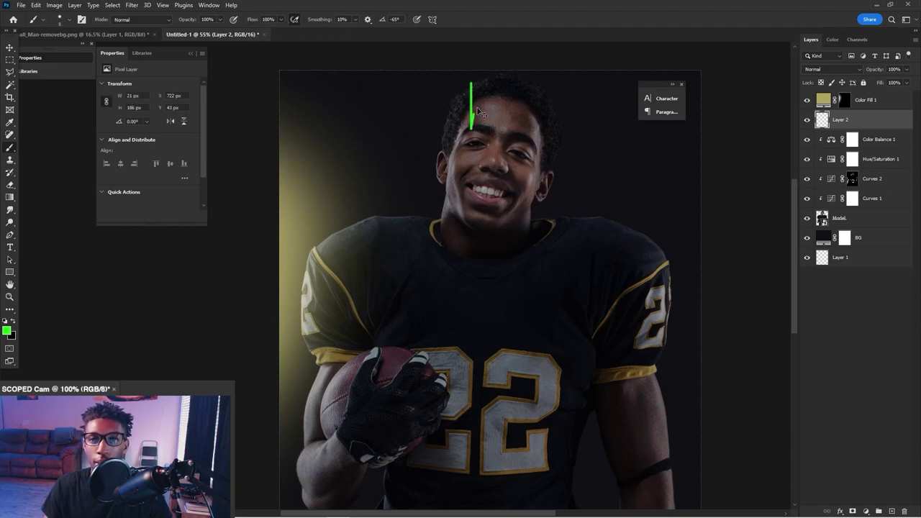
pyautogui.hotkey('ctrl', 'z')
pyautogui.scroll(7, 478, 109)
pyautogui.moveTo(465, 97); pyautogui.dragTo(468, 99)
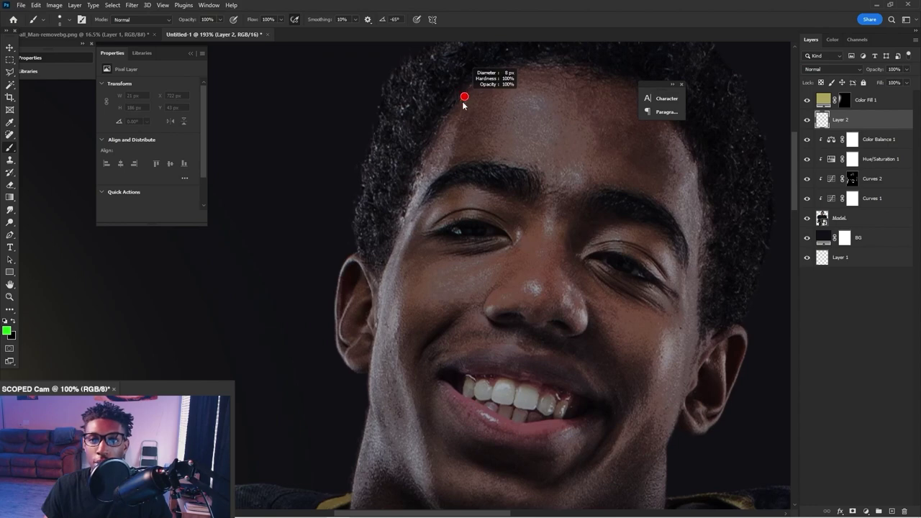
pyautogui.scroll(-3, 462, 101)
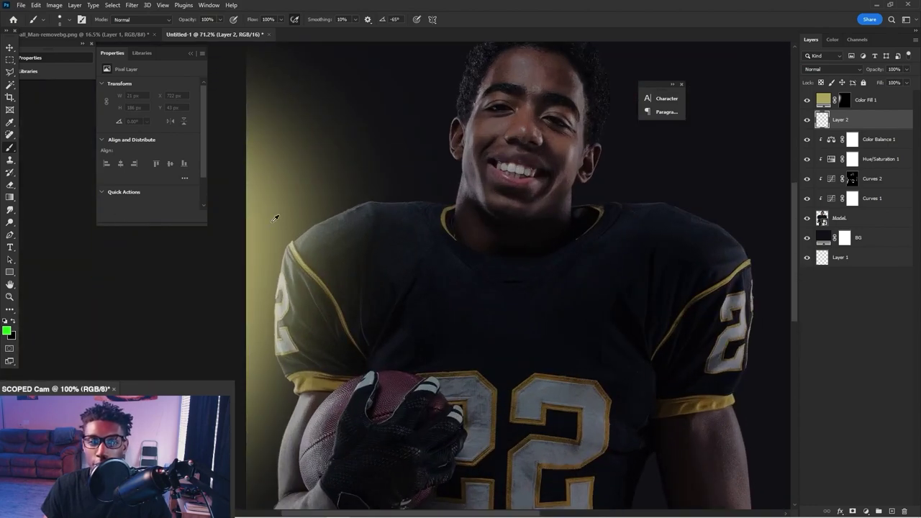
pyautogui.scroll(-2, 502, 128)
pyautogui.scroll(5, 339, 149)
# Outline in green the narrow highlight area running from the hairline to the temple on the glow side.
pyautogui.moveTo(388, 146); pyautogui.dragTo(367, 209)
pyautogui.hotkey('ctrl', 'z')
pyautogui.moveTo(380, 178); pyautogui.dragTo(378, 180)
pyautogui.moveTo(388, 138); pyautogui.dragTo(377, 196)
pyautogui.hotkey('ctrl', 'z')
pyautogui.moveTo(387, 146); pyautogui.dragTo(372, 224)
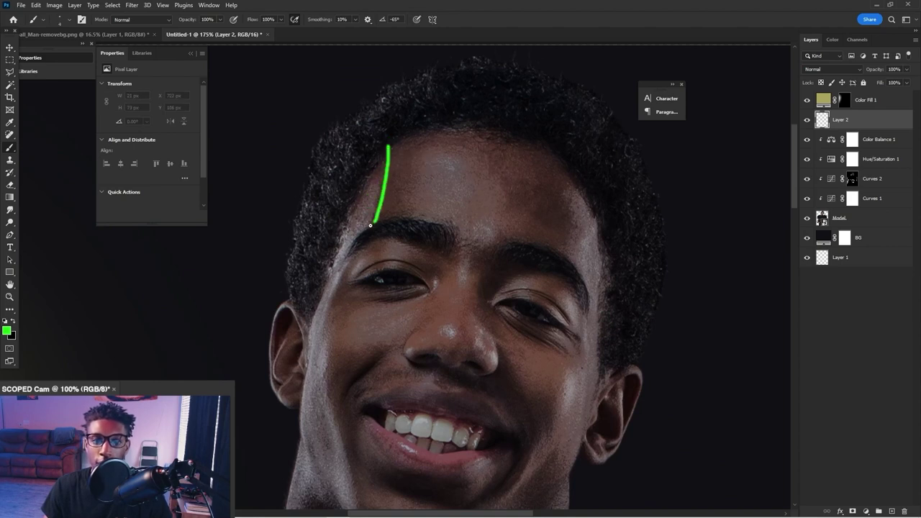
pyautogui.moveTo(333, 277); pyautogui.dragTo(376, 158)
pyautogui.scroll(-1, 384, 213)
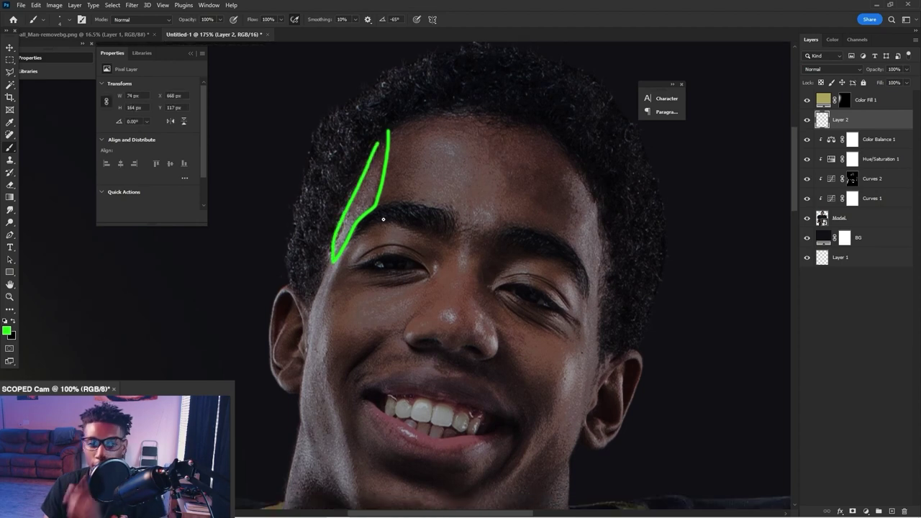
# Outline the highlight areas below the eyebrow and on the cheek under the eye nearest the glow.
pyautogui.moveTo(362, 259)
pyautogui.mouseDown()
pyautogui.moveTo(420, 242)
pyautogui.moveTo(416, 227)
pyautogui.moveTo(361, 238)
pyautogui.moveTo(355, 253)
pyautogui.moveTo(368, 251)
pyautogui.moveTo(358, 278)
pyautogui.mouseUp()
pyautogui.hotkey('ctrl', 'z')
pyautogui.scroll(-3, 354, 254)
pyautogui.scroll(2, 355, 253)
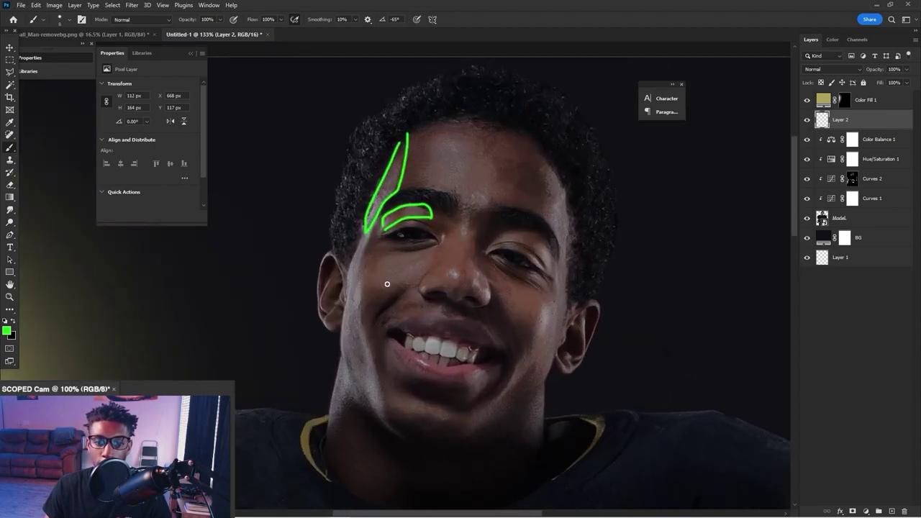
pyautogui.moveTo(391, 259)
pyautogui.mouseDown()
pyautogui.moveTo(393, 282)
pyautogui.moveTo(420, 267)
pyautogui.mouseUp()
pyautogui.hotkey('ctrl', 'z')
pyautogui.moveTo(401, 282); pyautogui.dragTo(422, 250)
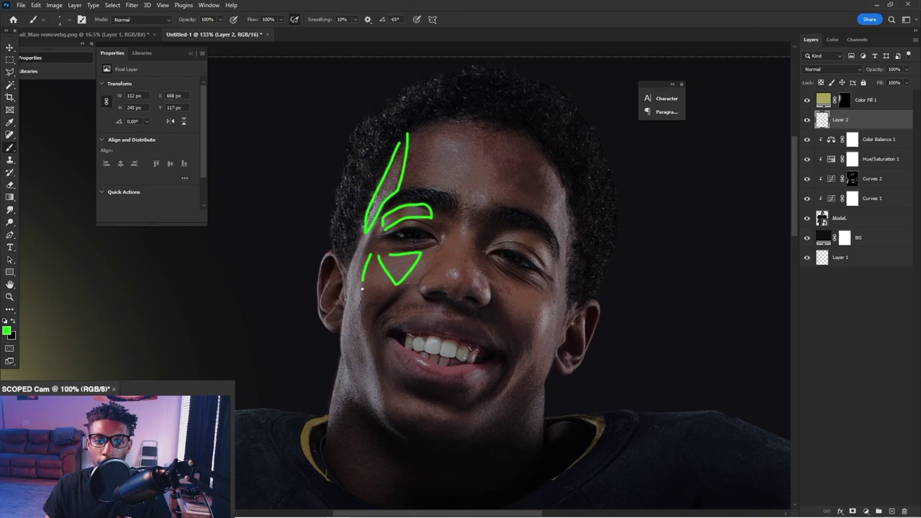
# Outline the highlight areas down the side of the face to the jaw and on the adjacent ear.
pyautogui.moveTo(368, 400); pyautogui.dragTo(341, 362)
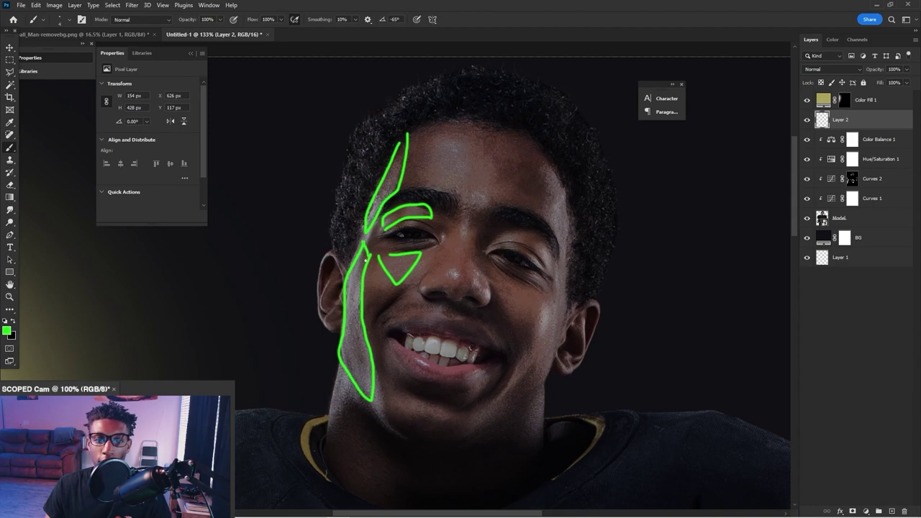
pyautogui.scroll(2, 337, 265)
pyautogui.moveTo(342, 267)
pyautogui.mouseDown()
pyautogui.moveTo(323, 240)
pyautogui.moveTo(302, 306)
pyautogui.mouseUp()
pyautogui.hotkey('ctrl', 'z')
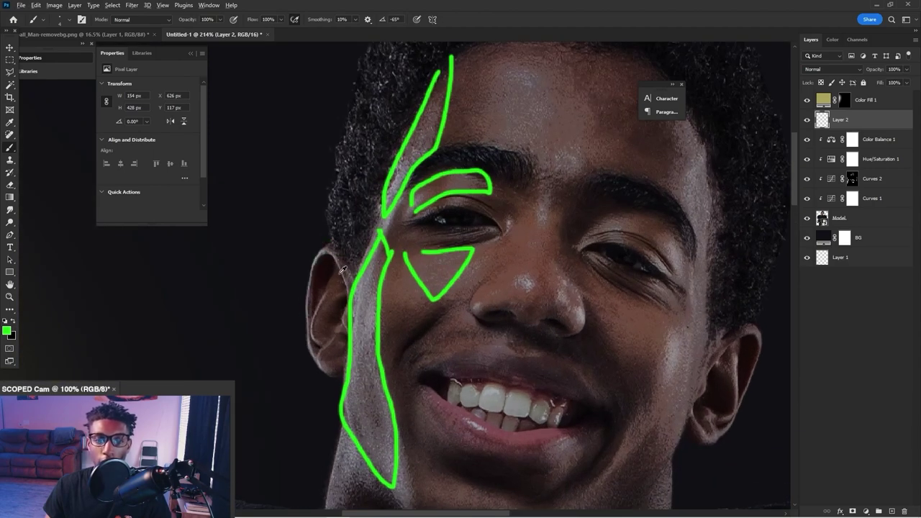
pyautogui.moveTo(344, 268)
pyautogui.mouseDown()
pyautogui.moveTo(332, 246)
pyautogui.moveTo(313, 252)
pyautogui.moveTo(305, 327)
pyautogui.moveTo(328, 256)
pyautogui.mouseUp()
pyautogui.hotkey('ctrl', 'z')
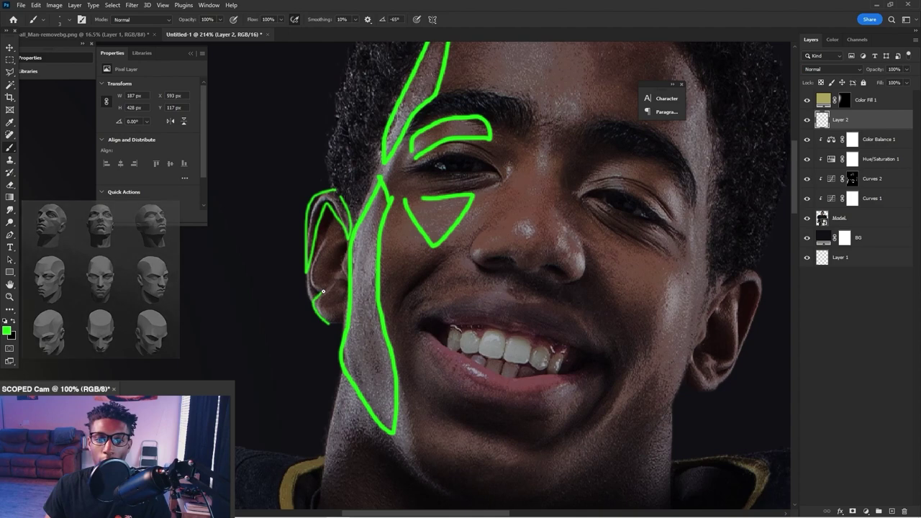
pyautogui.moveTo(329, 285); pyautogui.dragTo(337, 279)
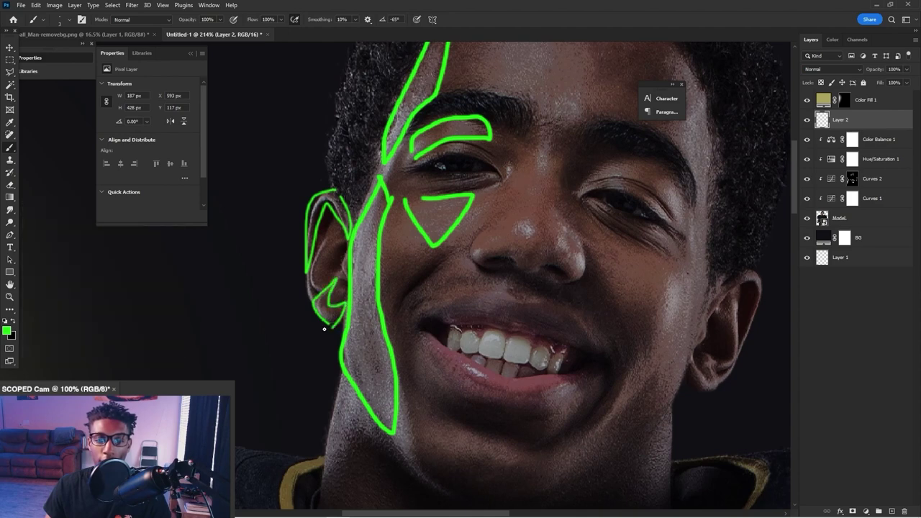
# Outline the highlight areas on the chin, along the jawline and on the tip of the nose.
pyautogui.scroll(-2, 326, 332)
pyautogui.moveTo(432, 354); pyautogui.dragTo(509, 375)
pyautogui.hotkey('ctrl', 'z')
pyautogui.moveTo(444, 348)
pyautogui.mouseDown()
pyautogui.moveTo(521, 375)
pyautogui.moveTo(504, 394)
pyautogui.moveTo(456, 390)
pyautogui.moveTo(443, 350)
pyautogui.moveTo(407, 370)
pyautogui.moveTo(430, 407)
pyautogui.mouseUp()
pyautogui.scroll(-5, 430, 407)
pyautogui.scroll(5, 419, 224)
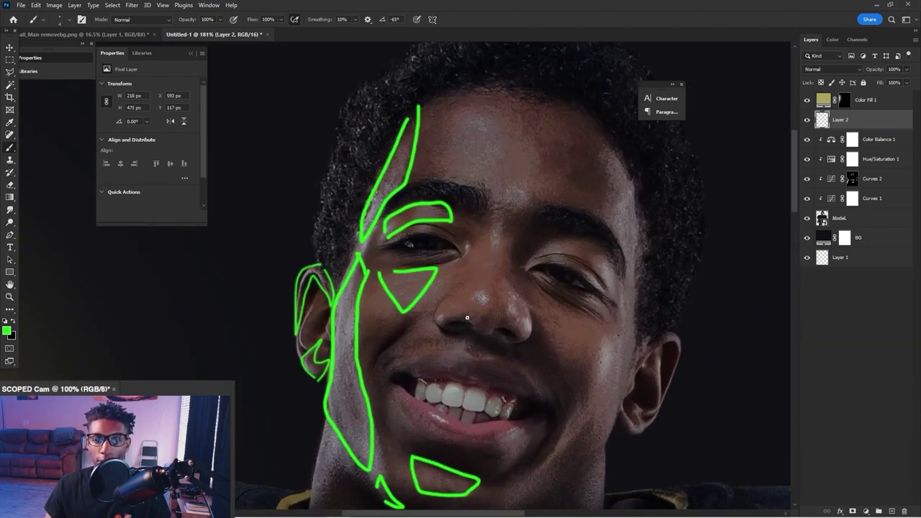
pyautogui.moveTo(494, 320); pyautogui.dragTo(501, 302)
pyautogui.scroll(-4, 471, 305)
pyautogui.scroll(3, 399, 327)
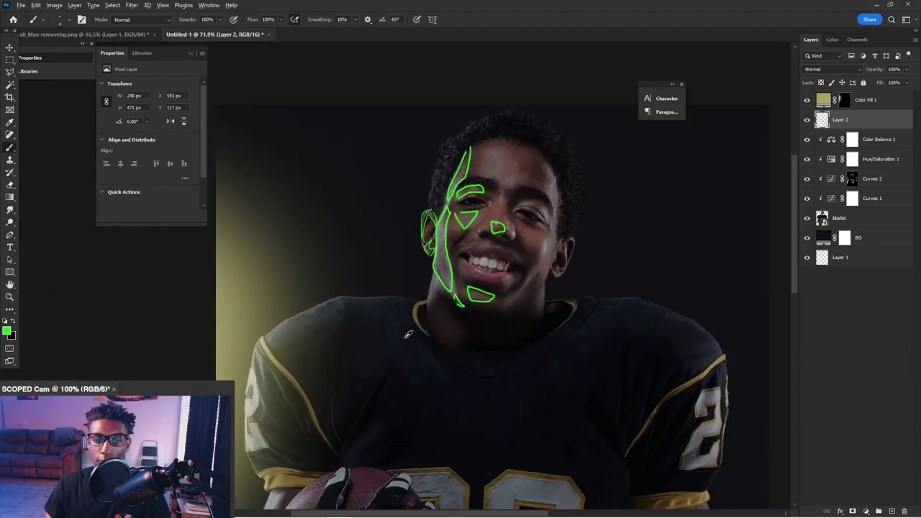
pyautogui.moveTo(285, 335)
pyautogui.mouseDown()
pyautogui.moveTo(308, 304)
pyautogui.moveTo(301, 273)
pyautogui.moveTo(292, 267)
pyautogui.moveTo(242, 306)
pyautogui.mouseUp()
pyautogui.hotkey('ctrl', 'z')
pyautogui.moveTo(178, 360)
pyautogui.mouseDown()
pyautogui.moveTo(206, 308)
pyautogui.moveTo(175, 334)
pyautogui.moveTo(174, 361)
pyautogui.mouseUp()
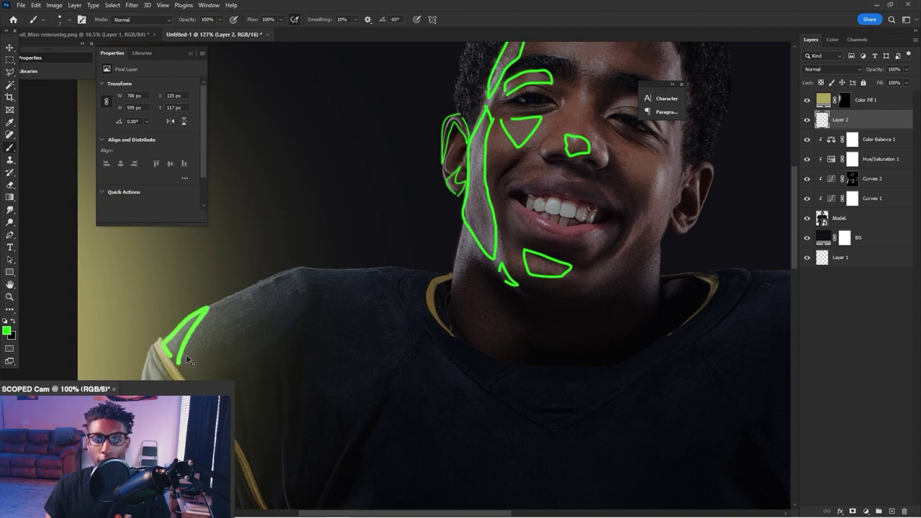
pyautogui.hotkey('ctrl', 'z')
pyautogui.moveTo(177, 362)
pyautogui.mouseDown()
pyautogui.moveTo(223, 347)
pyautogui.moveTo(292, 281)
pyautogui.mouseUp()
pyautogui.hotkey('ctrl', 'z')
# Outline the highlight area across the top of the jersey shoulder beside the glow and erase the overlapping stray lines.
pyautogui.moveTo(197, 378)
pyautogui.mouseDown()
pyautogui.moveTo(199, 350)
pyautogui.moveTo(271, 282)
pyautogui.moveTo(192, 316)
pyautogui.mouseUp()
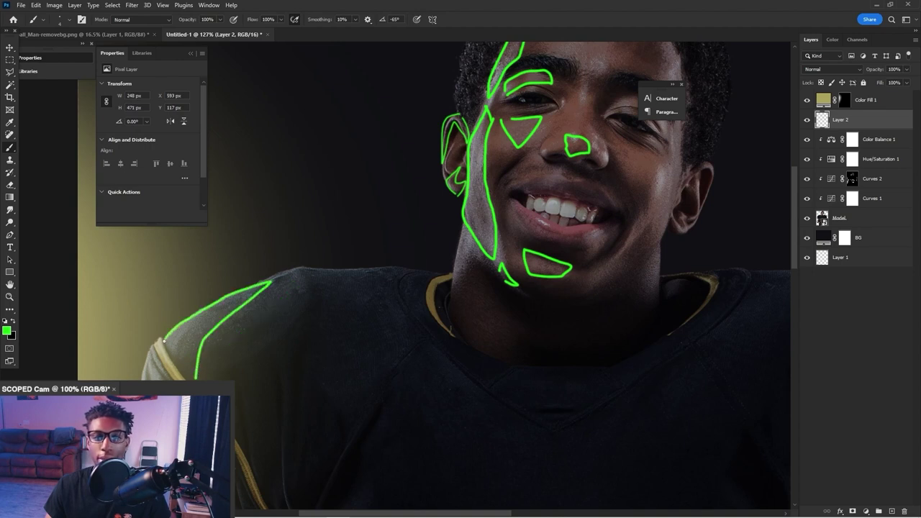
pyautogui.moveTo(172, 358); pyautogui.dragTo(180, 370)
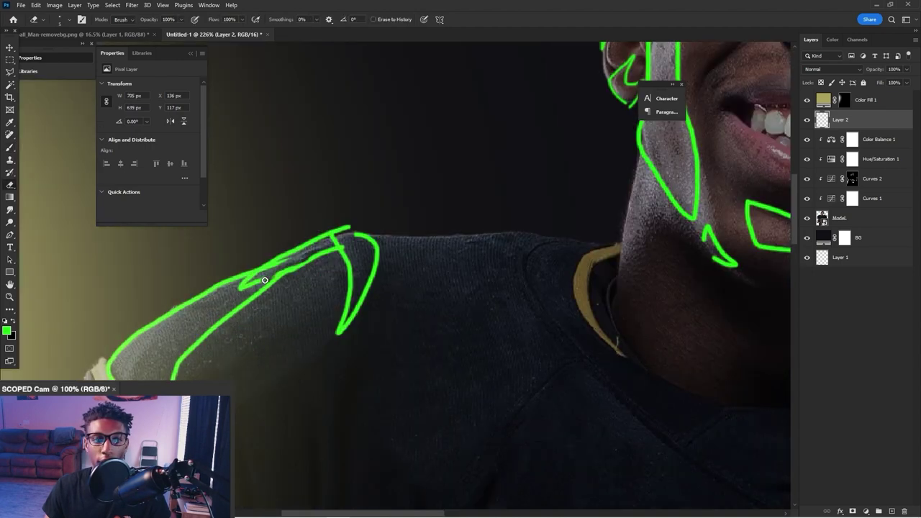
pyautogui.moveTo(268, 278)
pyautogui.mouseDown()
pyautogui.moveTo(286, 260)
pyautogui.moveTo(236, 283)
pyautogui.moveTo(276, 265)
pyautogui.mouseUp()
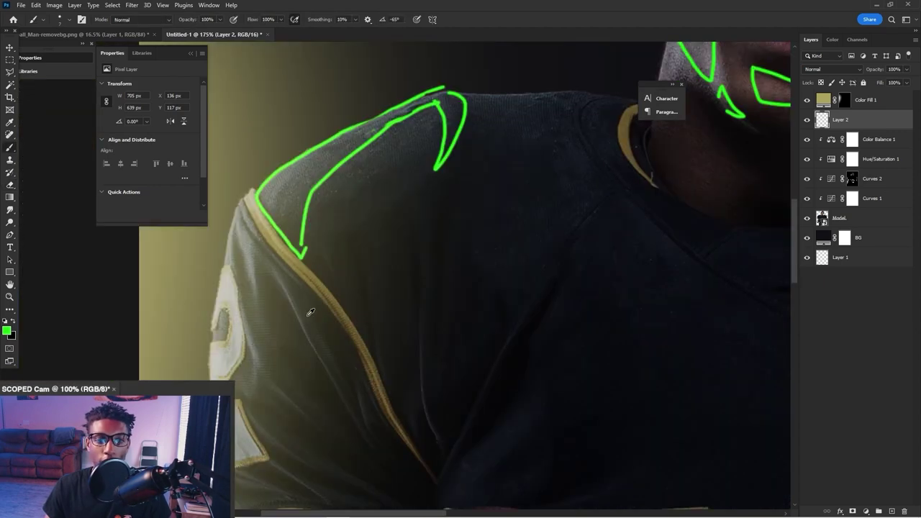
# Resize the brush and outline the highlight areas along the upper sleeve folds and outer edge beside the glow.
pyautogui.keyDown('alt'); pyautogui.rightClick(307, 315); pyautogui.keyUp('alt')
pyautogui.moveTo(317, 331)
pyautogui.mouseDown()
pyautogui.moveTo(261, 253)
pyautogui.moveTo(335, 374)
pyautogui.moveTo(318, 318)
pyautogui.moveTo(285, 278)
pyautogui.moveTo(255, 267)
pyautogui.moveTo(252, 244)
pyautogui.mouseUp()
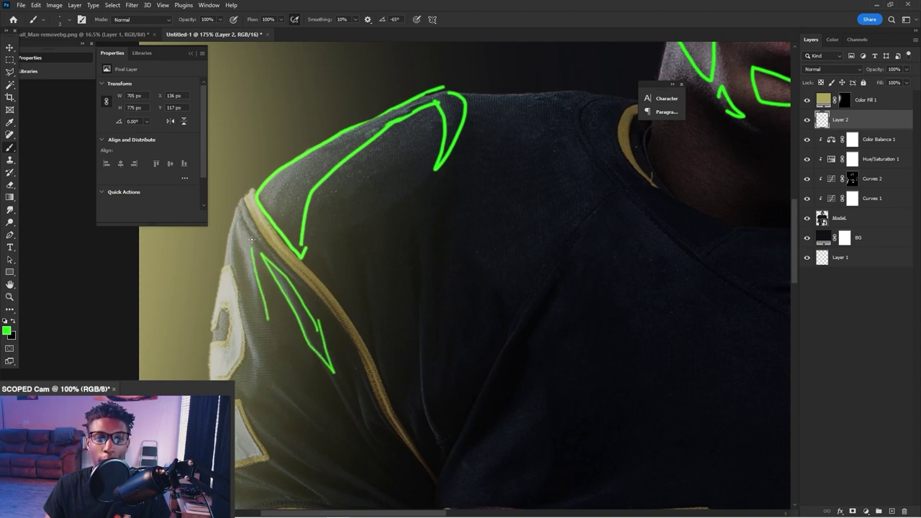
pyautogui.moveTo(237, 209); pyautogui.dragTo(224, 256)
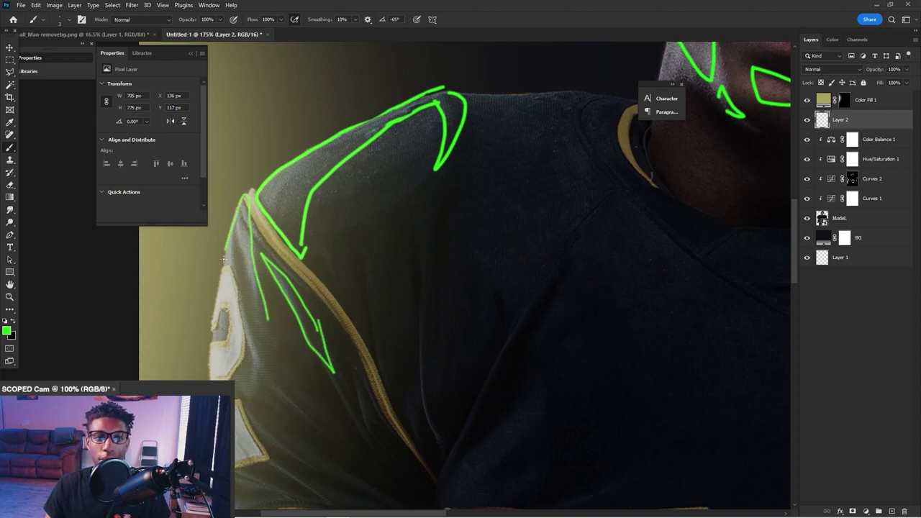
pyautogui.moveTo(218, 317); pyautogui.dragTo(211, 332)
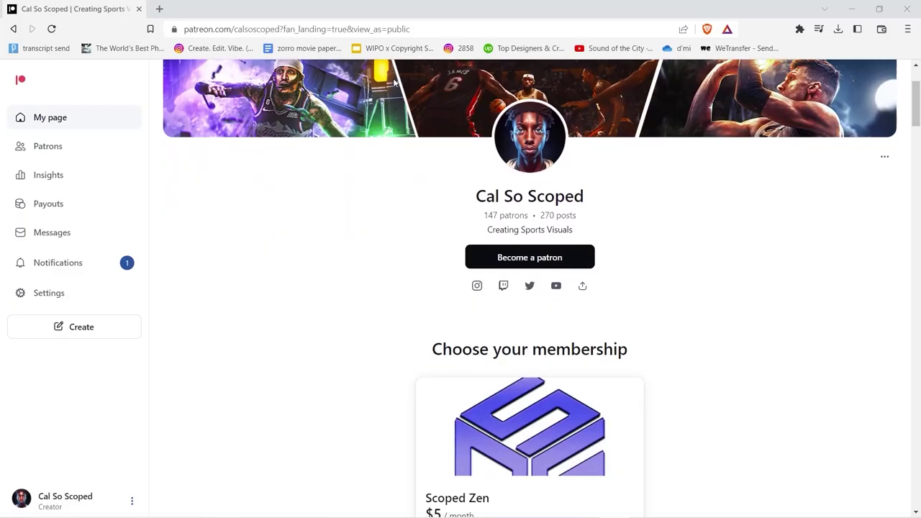
# Switch to the creator's Patreon page in the browser and look through the membership tiers and recent posts.
pyautogui.scroll(-3, 394, 83)
pyautogui.scroll(-5, 394, 83)
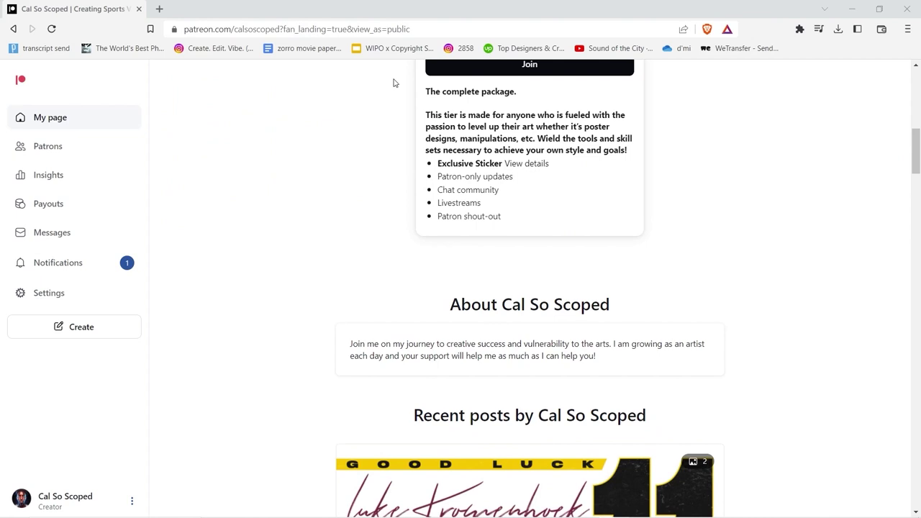
pyautogui.scroll(-6, 394, 83)
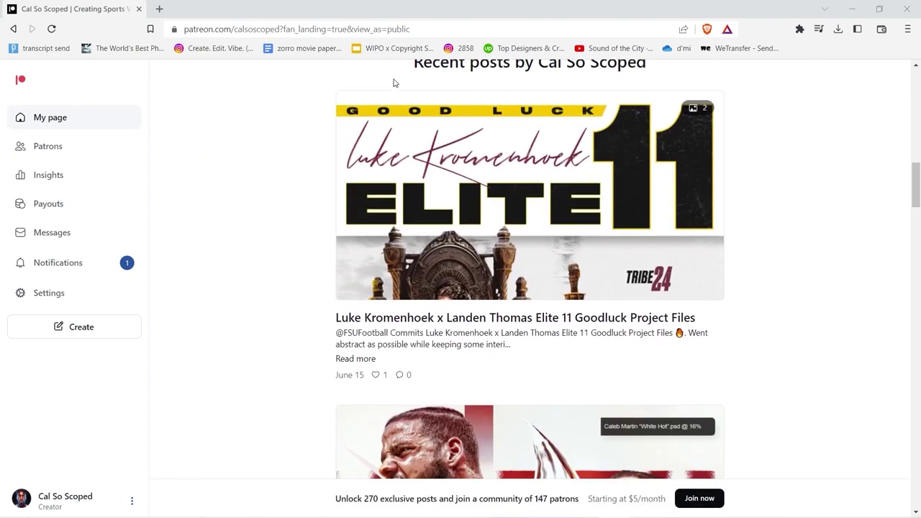
pyautogui.scroll(-3, 394, 83)
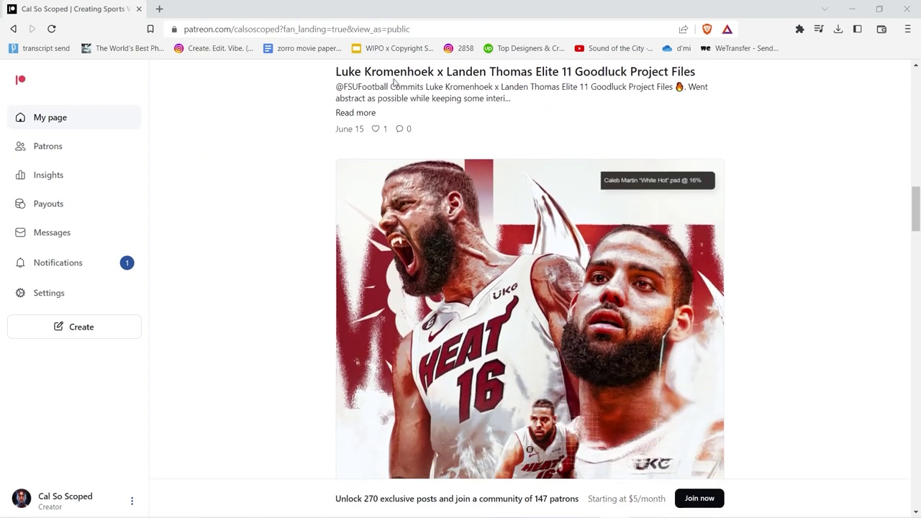
pyautogui.scroll(-7, 394, 83)
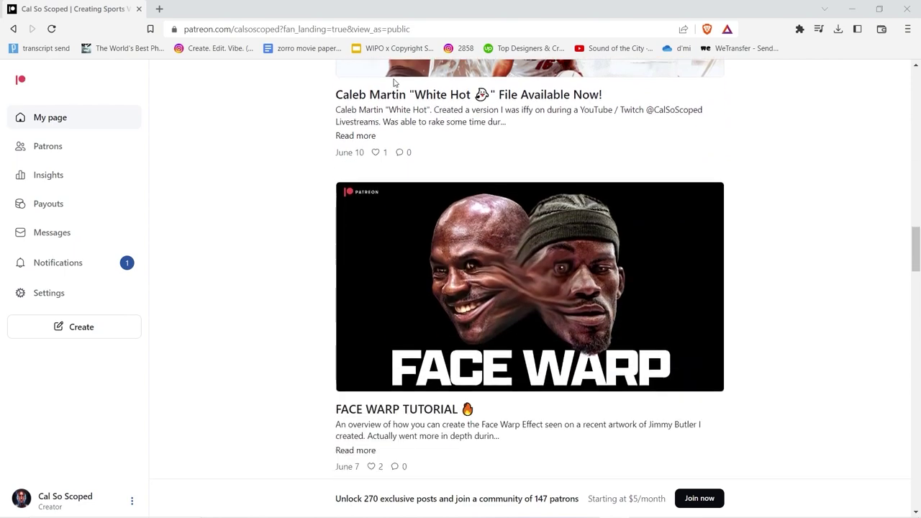
pyautogui.scroll(-7, 393, 83)
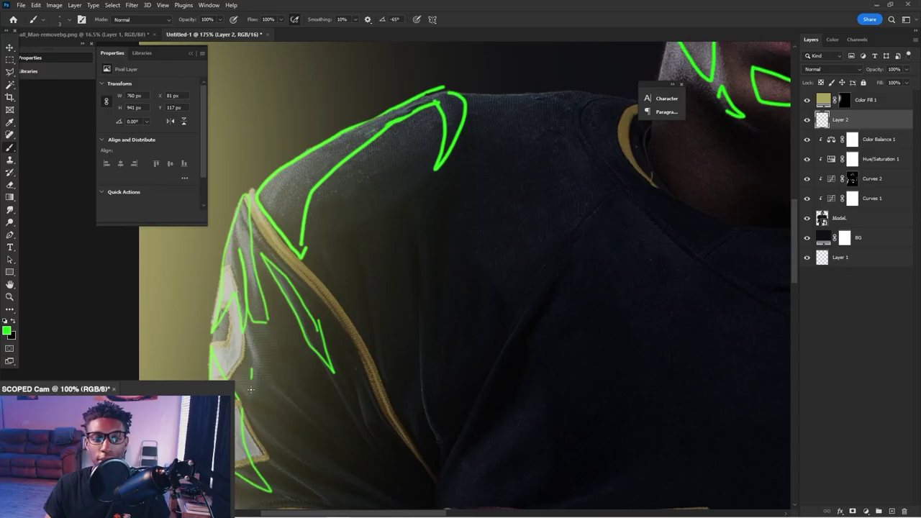
# Outline the remaining highlight fold on the lower sleeve, replacing the misplaced stroke.
pyautogui.moveTo(251, 389); pyautogui.dragTo(252, 407)
pyautogui.hotkey('ctrl', 'z')
pyautogui.moveTo(251, 372); pyautogui.dragTo(244, 316)
pyautogui.press('e')
# Enlarge the brush and outline the highlight areas on the forearm below the cuff and the jersey fold above the football.
pyautogui.scroll(-5, 319, 215)
pyautogui.press('b')
pyautogui.press(']')
pyautogui.press(']')
pyautogui.press(']')
pyautogui.press(']')
pyautogui.press(']')
pyautogui.press(']')
pyautogui.press(']')
pyautogui.press(']')
pyautogui.press(']')
pyautogui.moveTo(316, 306)
pyautogui.mouseDown()
pyautogui.moveTo(297, 343)
pyautogui.moveTo(306, 340)
pyautogui.moveTo(271, 364)
pyautogui.moveTo(295, 313)
pyautogui.mouseUp()
pyautogui.hotkey('ctrl', 'z')
pyautogui.scroll(4, 367, 226)
pyautogui.moveTo(380, 310)
pyautogui.mouseDown()
pyautogui.moveTo(452, 248)
pyautogui.moveTo(395, 304)
pyautogui.mouseUp()
pyautogui.scroll(-3, 395, 304)
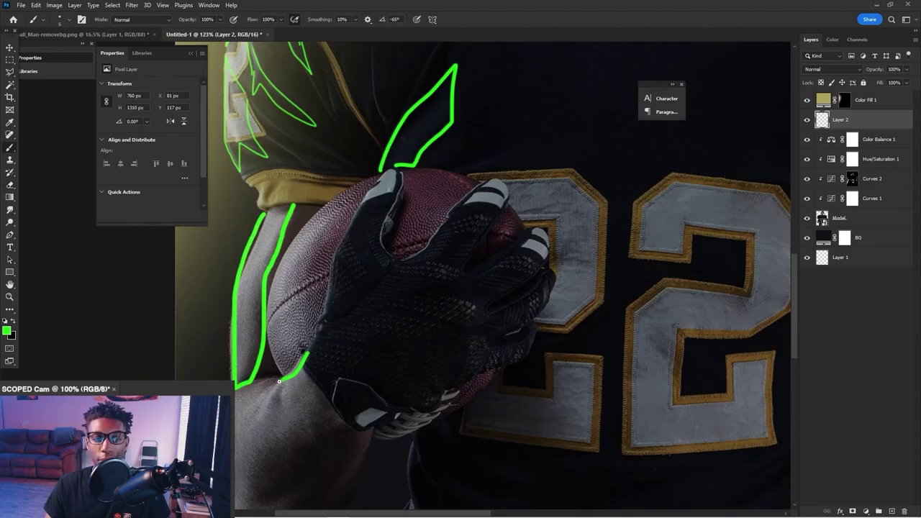
# Outline the highlight areas on the wrist, the lower forearm to the elbow and the football's lit side.
pyautogui.moveTo(311, 363); pyautogui.dragTo(238, 445)
pyautogui.scroll(-8, 311, 362)
pyautogui.hotkey('ctrl', 'z')
pyautogui.scroll(7, 294, 364)
pyautogui.moveTo(296, 362)
pyautogui.mouseDown()
pyautogui.moveTo(319, 352)
pyautogui.moveTo(303, 345)
pyautogui.mouseUp()
pyautogui.moveTo(350, 297); pyautogui.dragTo(347, 297)
pyautogui.moveTo(312, 333)
pyautogui.mouseDown()
pyautogui.moveTo(339, 253)
pyautogui.moveTo(299, 321)
pyautogui.mouseUp()
pyautogui.scroll(-3, 438, 205)
pyautogui.scroll(3, 408, 313)
# Outline the highlight areas on the gloved fingers and the jersey folds at the waist.
pyautogui.moveTo(420, 290); pyautogui.dragTo(388, 317)
pyautogui.moveTo(475, 285)
pyautogui.mouseDown()
pyautogui.moveTo(457, 342)
pyautogui.moveTo(442, 326)
pyautogui.moveTo(450, 380)
pyautogui.mouseUp()
pyautogui.scroll(-3, 494, 305)
pyautogui.scroll(3, 446, 299)
pyautogui.scroll(-3, 450, 360)
pyautogui.scroll(3, 475, 216)
# Reduce the brush size and outline the highlights down the side of the neck and a small triangle below the collar.
pyautogui.keyDown('alt'); pyautogui.rightClick(481, 317); pyautogui.keyUp('alt')
pyautogui.moveTo(497, 243); pyautogui.dragTo(481, 321)
pyautogui.moveTo(492, 220); pyautogui.dragTo(493, 345)
pyautogui.scroll(-3, 494, 338)
pyautogui.moveTo(524, 282)
pyautogui.mouseDown()
pyautogui.moveTo(549, 282)
pyautogui.moveTo(524, 282)
pyautogui.mouseUp()
pyautogui.scroll(3, 446, 295)
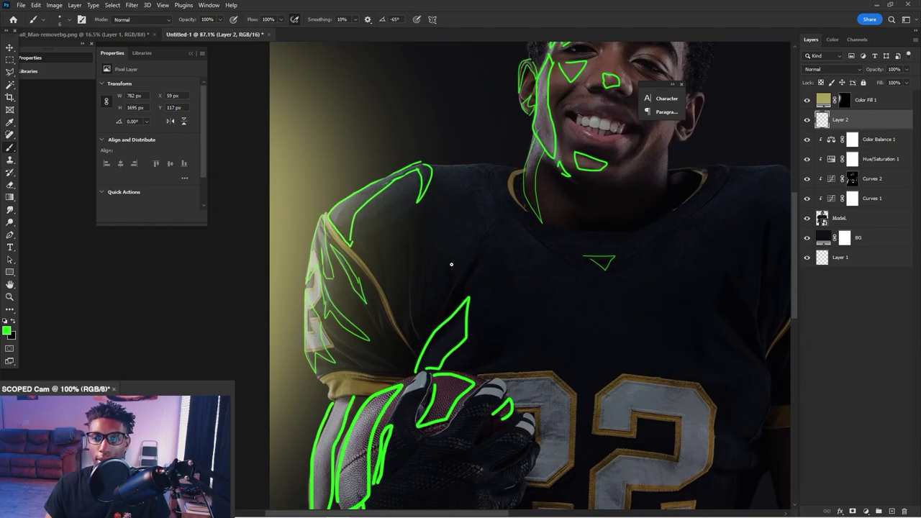
# Outline the diamond-shaped jersey fold on the chest and the long narrow fold beside the sleeve.
pyautogui.moveTo(487, 236); pyautogui.dragTo(461, 269)
pyautogui.scroll(-3, 452, 232)
pyautogui.scroll(3, 452, 232)
pyautogui.scroll(-5, 468, 252)
pyautogui.scroll(5, 439, 288)
pyautogui.moveTo(356, 282)
pyautogui.mouseDown()
pyautogui.moveTo(406, 315)
pyautogui.moveTo(357, 286)
pyautogui.mouseUp()
pyautogui.scroll(-5, 395, 316)
pyautogui.scroll(5, 469, 136)
pyautogui.scroll(-5, 467, 147)
pyautogui.scroll(4, 461, 146)
# Outline the highlight areas on the bridge of the nose and the thin jersey edge below the glove.
pyautogui.moveTo(464, 151); pyautogui.dragTo(449, 186)
pyautogui.scroll(-5, 513, 140)
pyautogui.scroll(5, 453, 284)
pyautogui.moveTo(440, 266); pyautogui.dragTo(454, 322)
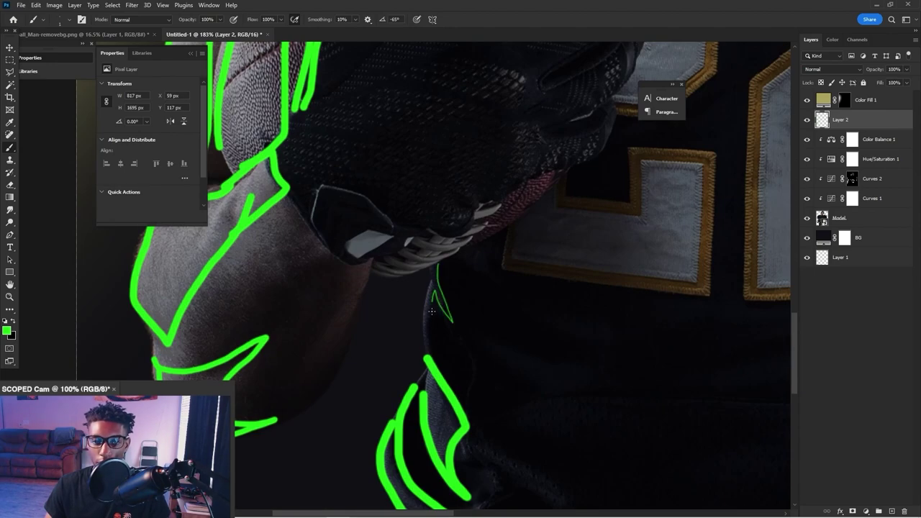
pyautogui.moveTo(438, 286); pyautogui.dragTo(427, 356)
pyautogui.scroll(-4, 436, 300)
pyautogui.scroll(1, 478, 233)
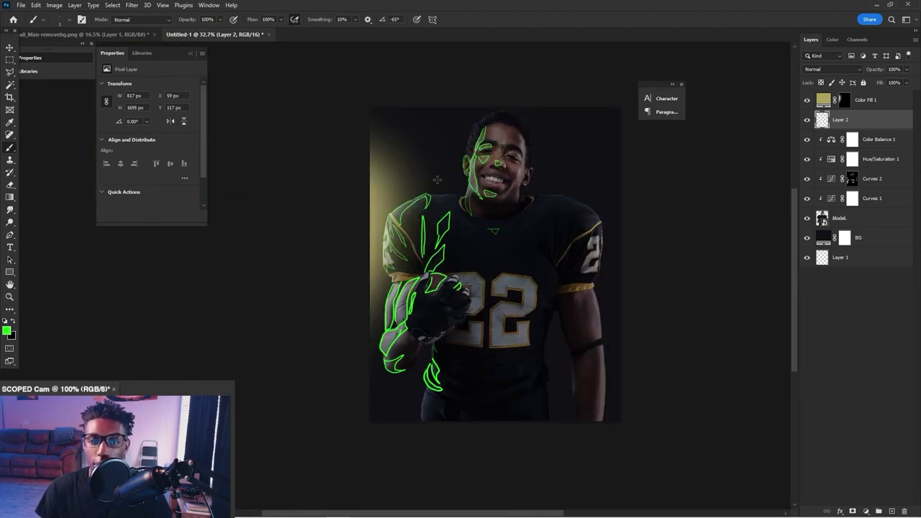
# Rename the layer holding the green strokes to "Lighting Outline".
pyautogui.doubleClick(840, 120)
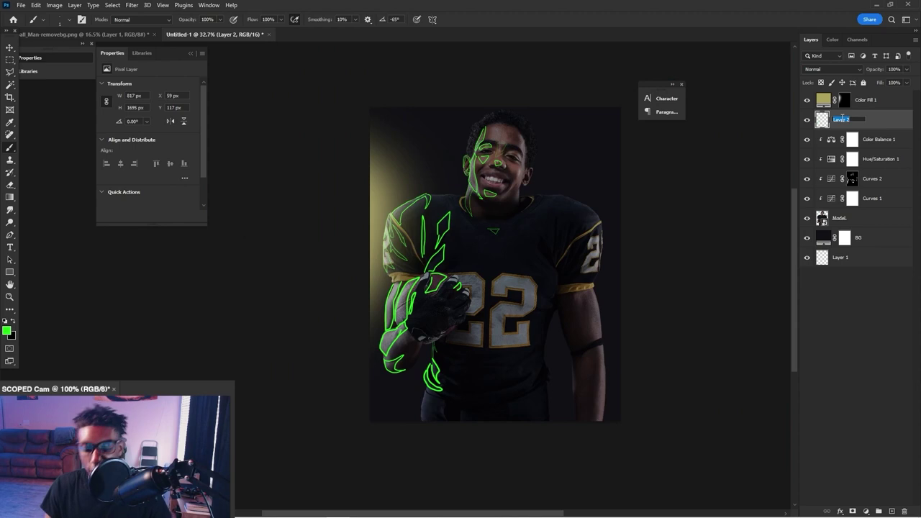
pyautogui.write('LLighting')
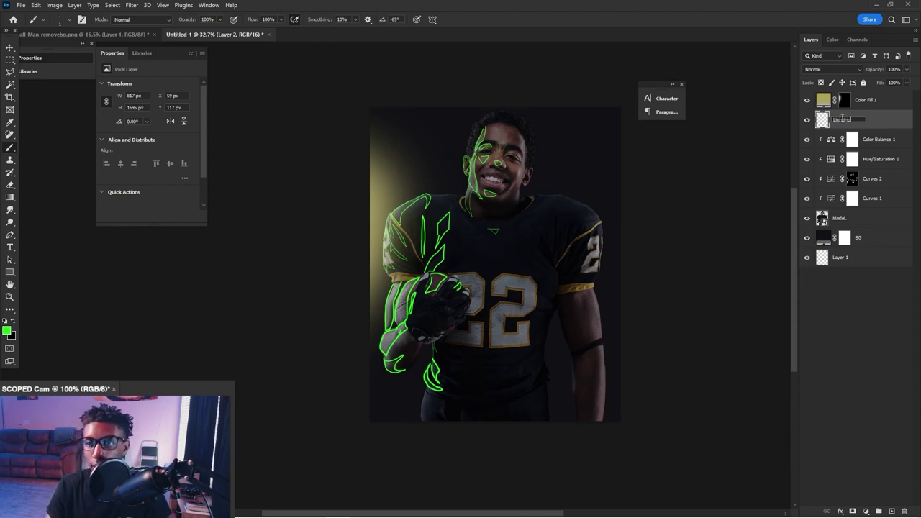
pyautogui.write(' Outline')
pyautogui.press('Return')
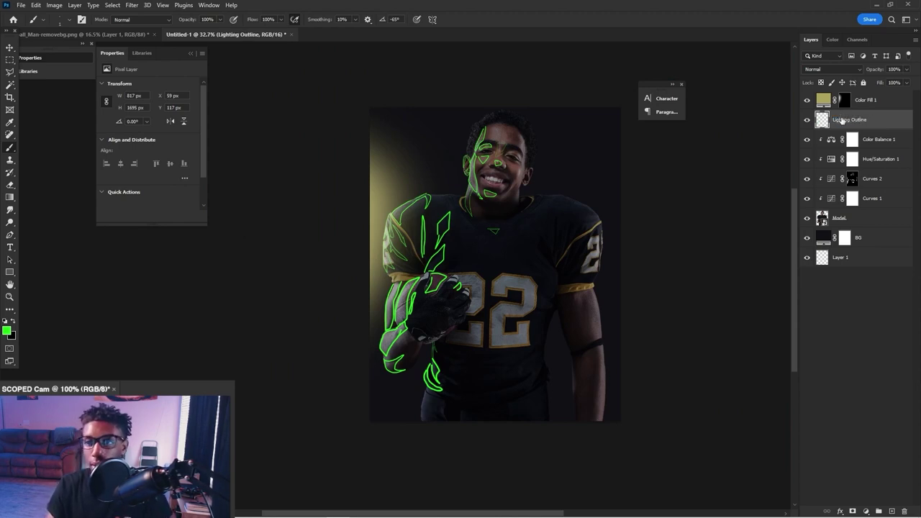
# Hide the Lighting Outline layer and add a colorized Hue/Saturation adjustment above Color Balance 1, clipped to the model.
pyautogui.click(11, 72)
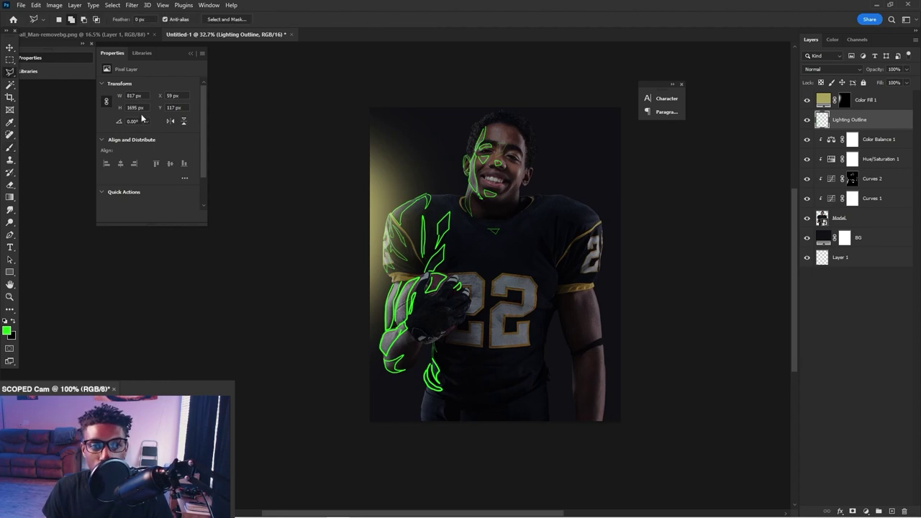
pyautogui.scroll(2, 505, 173)
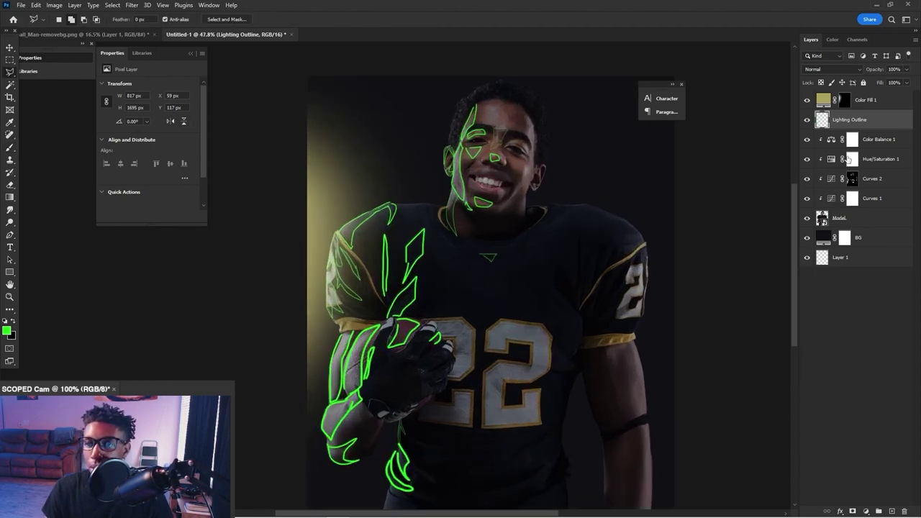
pyautogui.click(808, 119)
pyautogui.click(846, 139)
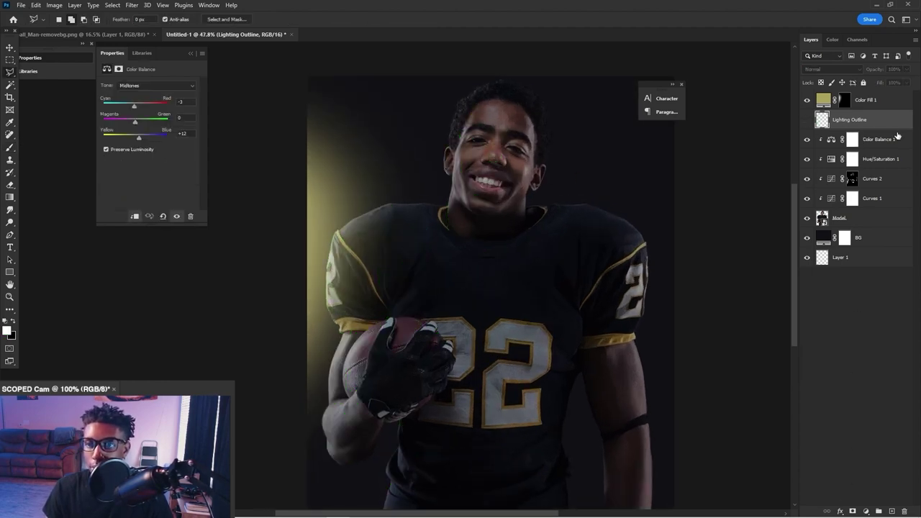
pyautogui.click(866, 511)
pyautogui.click(870, 421)
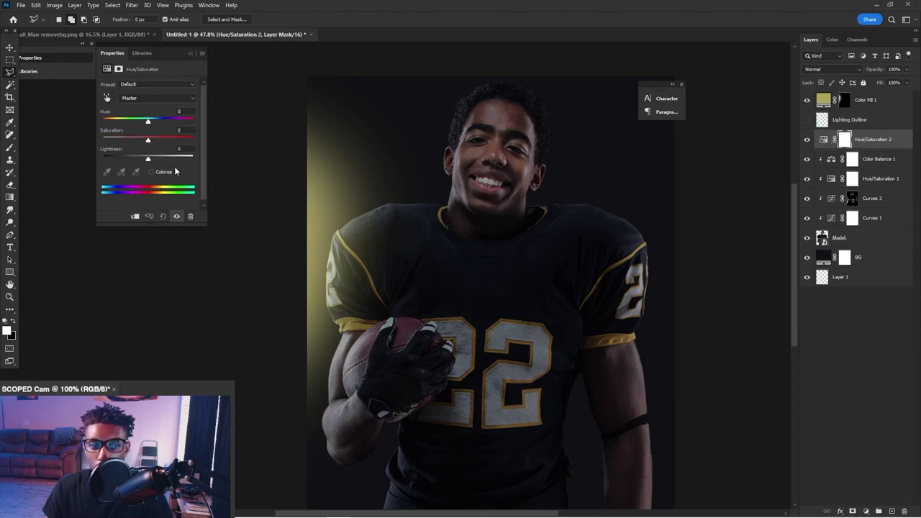
pyautogui.click(161, 174)
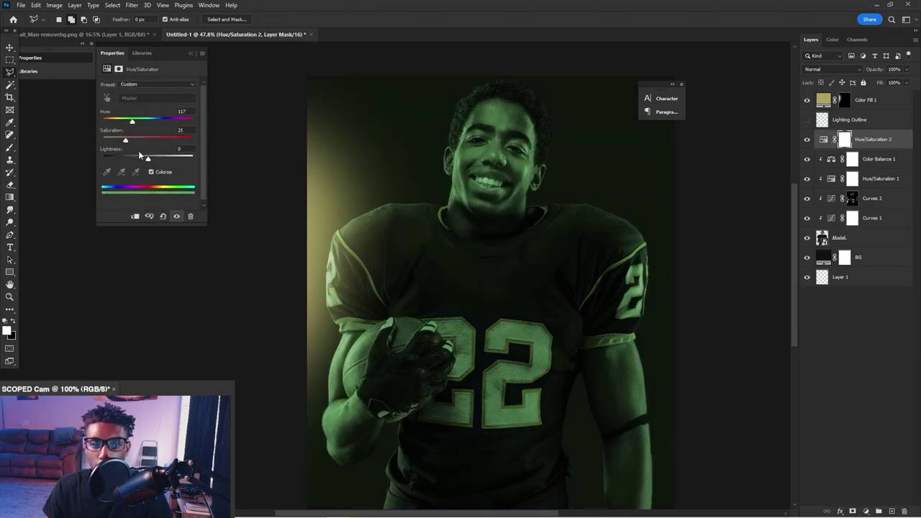
pyautogui.keyDown('alt'); pyautogui.click(869, 149); pyautogui.keyUp('alt')
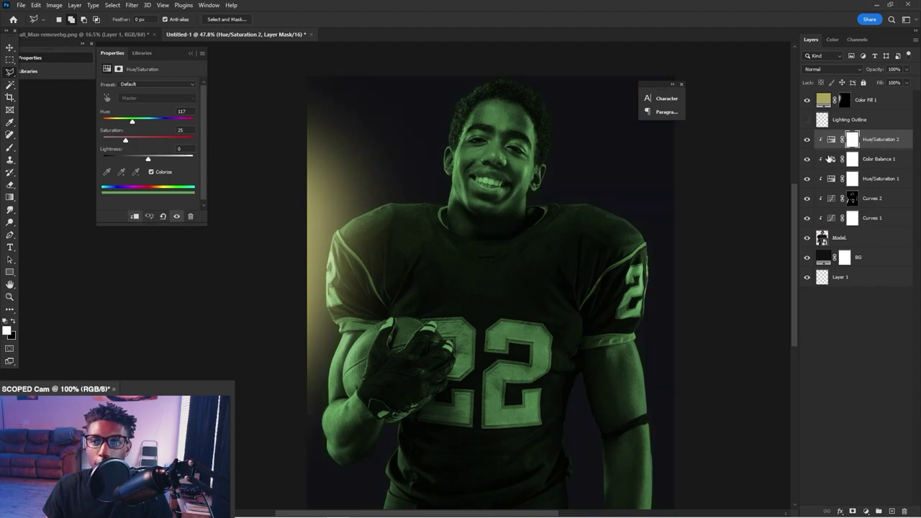
# Set the new Hue/Saturation layer to Linear Dodge (Add) with Hue 56, Saturation 66 and Lightness +36.
pyautogui.click(809, 69)
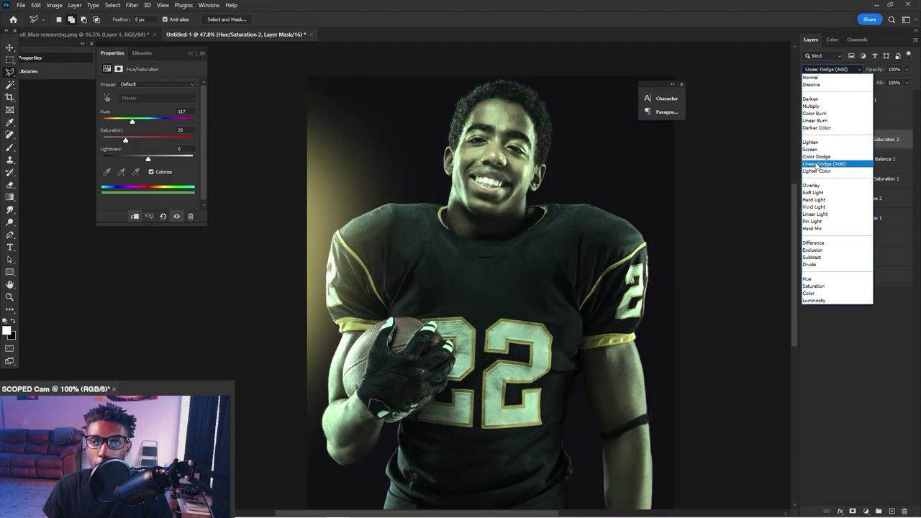
pyautogui.click(818, 165)
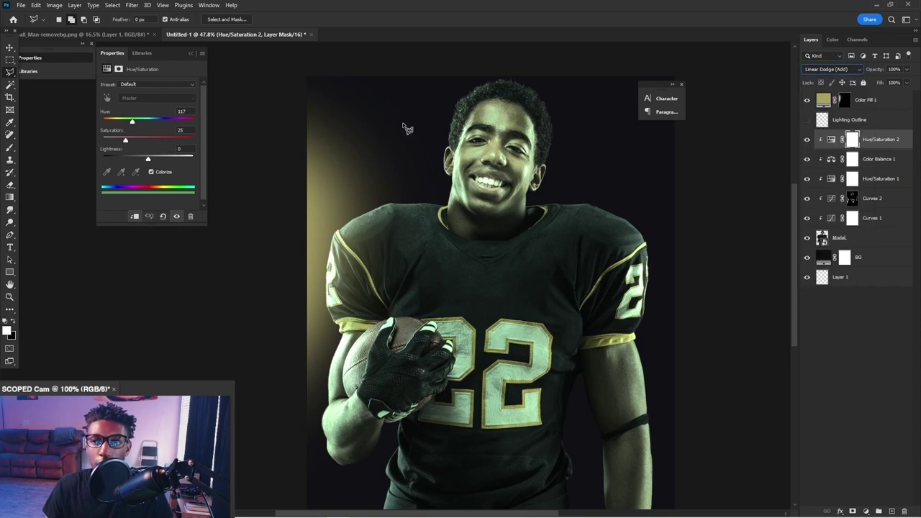
pyautogui.moveTo(125, 140)
pyautogui.mouseDown()
pyautogui.moveTo(162, 141)
pyautogui.moveTo(123, 123)
pyautogui.mouseUp()
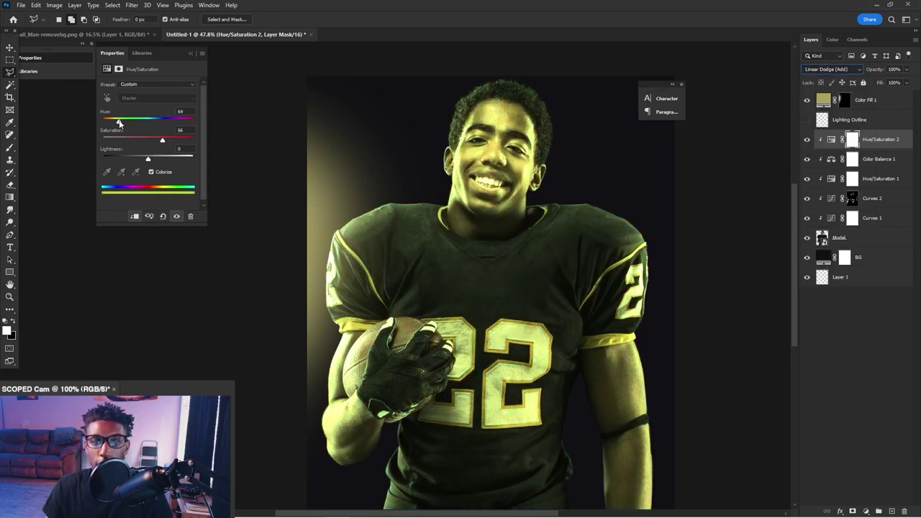
pyautogui.moveTo(118, 122); pyautogui.dragTo(118, 122)
pyautogui.moveTo(148, 158); pyautogui.dragTo(164, 158)
# Split the Underlying Layer shadow slider to 0 / 41 in the Hue/Saturation 2 layer's Blend If options.
pyautogui.click(833, 141)
pyautogui.rightClick(835, 142)
pyautogui.click(783, 168)
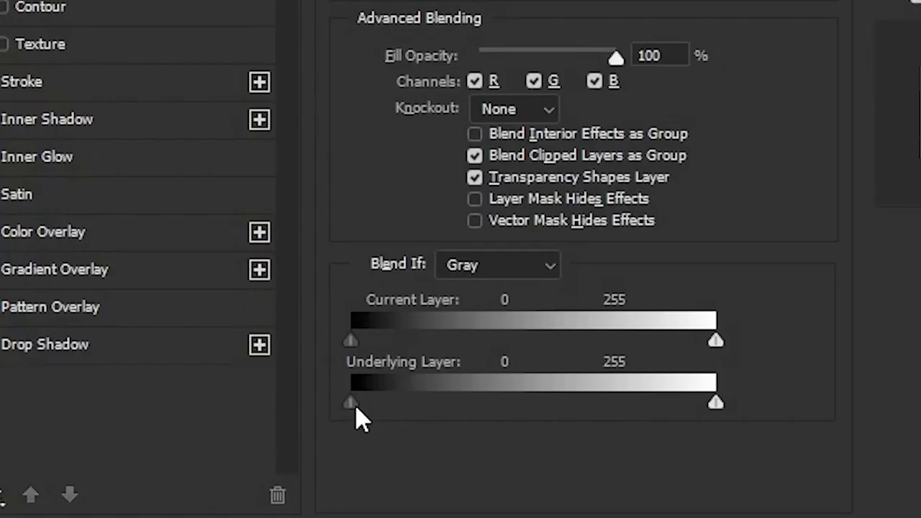
pyautogui.moveTo(678, 473); pyautogui.dragTo(690, 473)
pyautogui.moveTo(388, 414)
pyautogui.mouseDown()
pyautogui.moveTo(386, 403)
pyautogui.moveTo(416, 403)
pyautogui.moveTo(361, 404)
pyautogui.moveTo(386, 415)
pyautogui.mouseUp()
pyautogui.moveTo(694, 473); pyautogui.dragTo(697, 472)
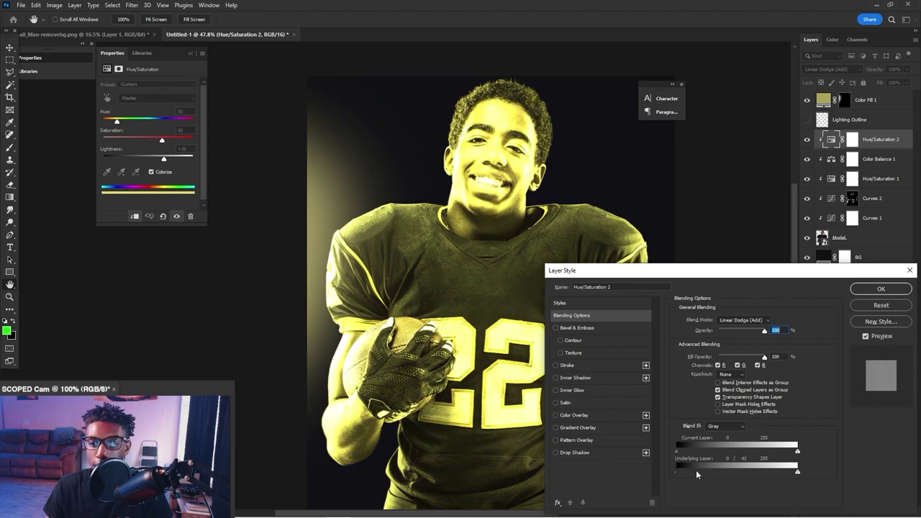
pyautogui.click(879, 290)
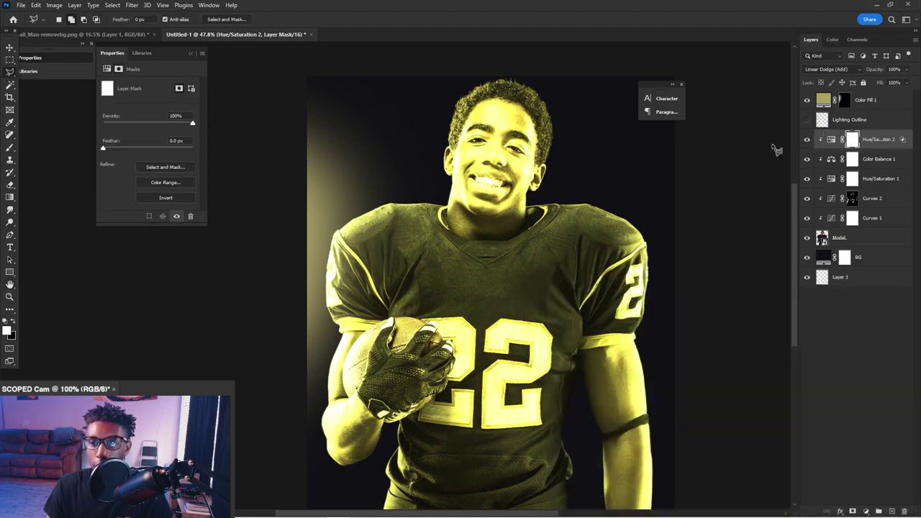
# Invert the Hue/Saturation 2 mask to black and show the Lighting Outline layer again.
pyautogui.hotkey('ctrl', 'i')
pyautogui.click(807, 120)
pyautogui.scroll(8, 446, 148)
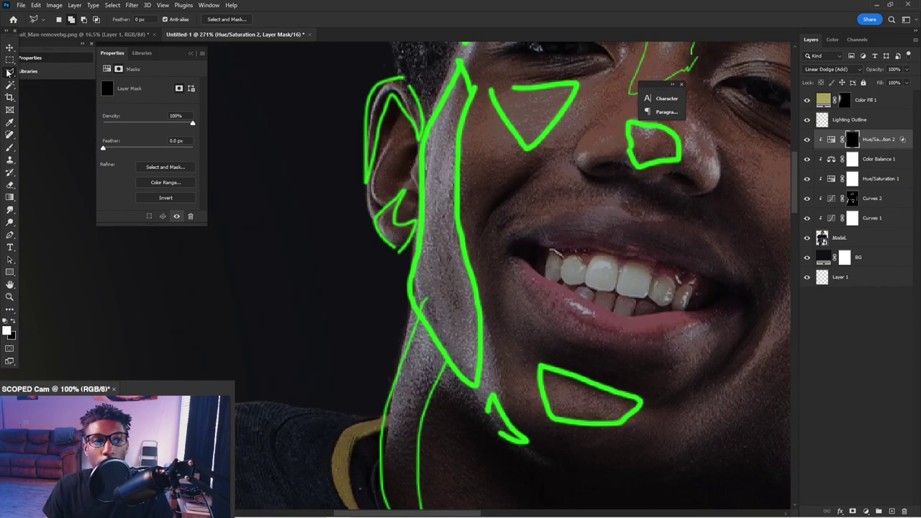
pyautogui.scroll(3, 503, 370)
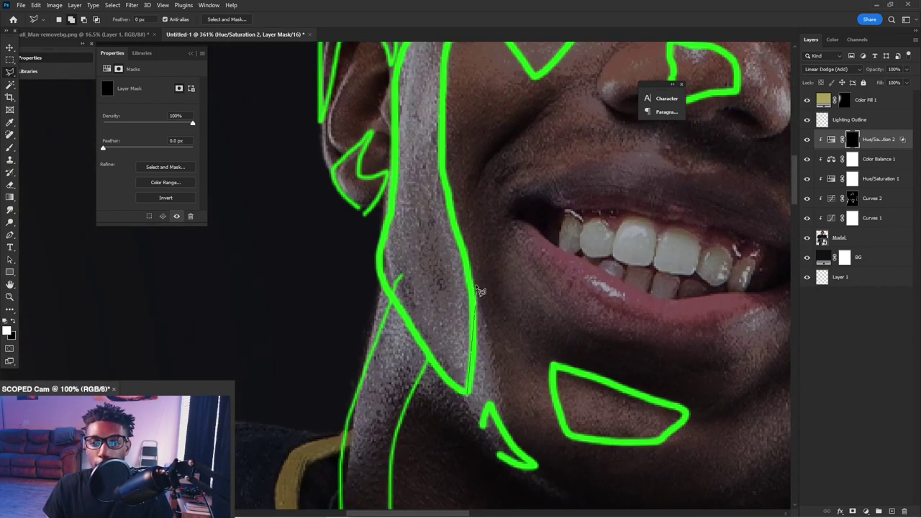
# Lasso the outlined highlight strip down the side of the face to the jaw.
pyautogui.click(444, 128)
pyautogui.scroll(4, 444, 127)
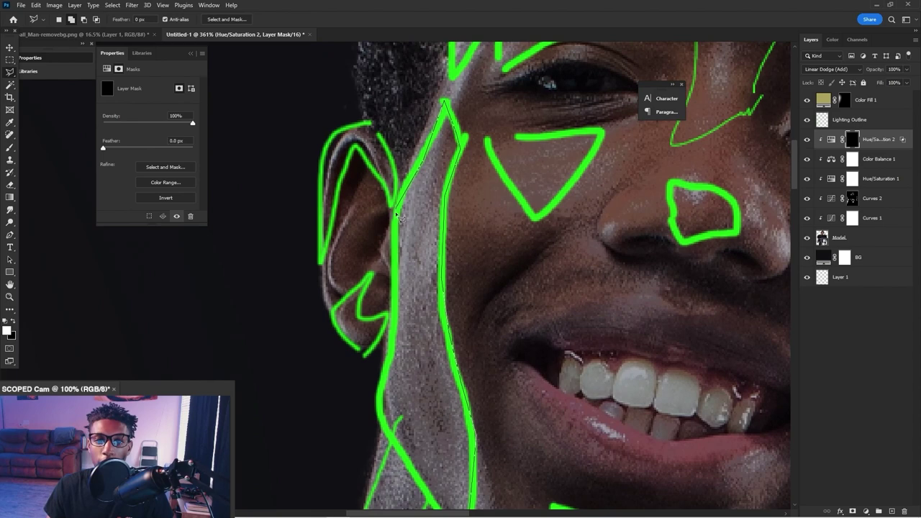
pyautogui.click(381, 395)
pyautogui.scroll(-3, 404, 452)
pyautogui.click(402, 341)
pyautogui.click(467, 426)
# Add the ear, the side of the neck and the jersey edge beside the collar to the lasso selection.
pyautogui.scroll(2, 389, 207)
pyautogui.scroll(-6, 351, 319)
pyautogui.scroll(1, 369, 296)
pyautogui.scroll(-10, 345, 290)
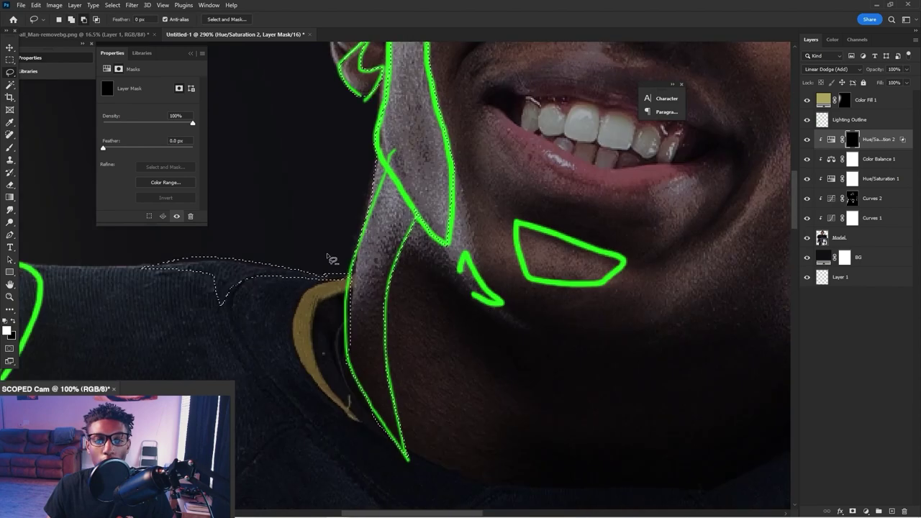
# Extend the selection over the outlined shoulder, sleeve, chest folds and facial highlights, and fill it with white on the Hue/Saturation 2 mask.
pyautogui.scroll(5, 305, 260)
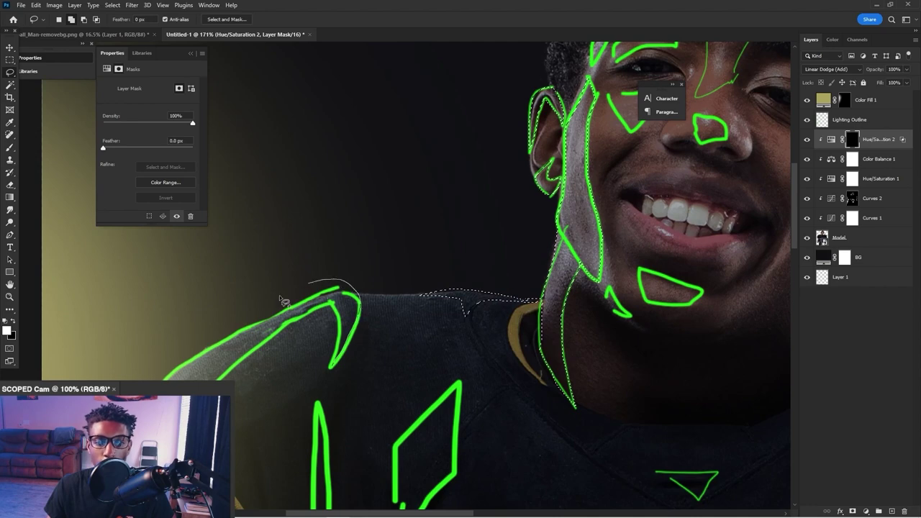
pyautogui.scroll(-4, 400, 184)
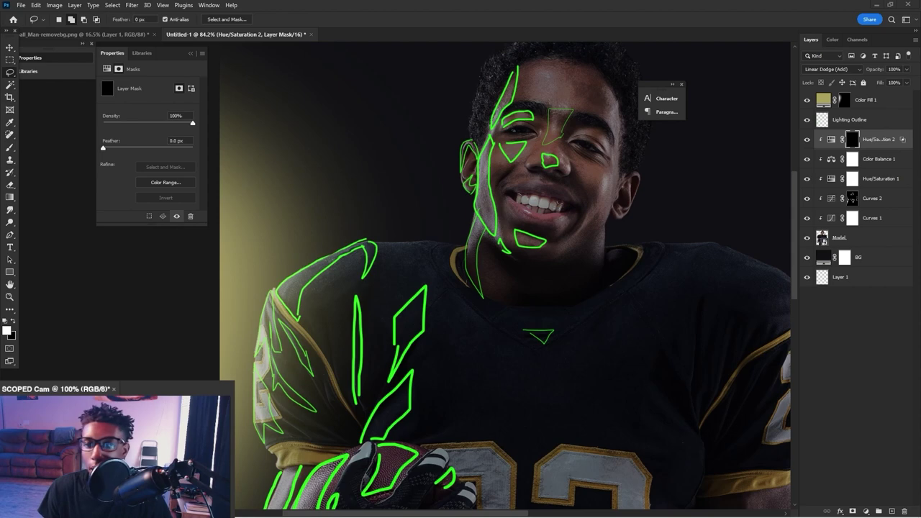
pyautogui.keyDown('ctrl'); pyautogui.click(851, 141); pyautogui.keyUp('ctrl')
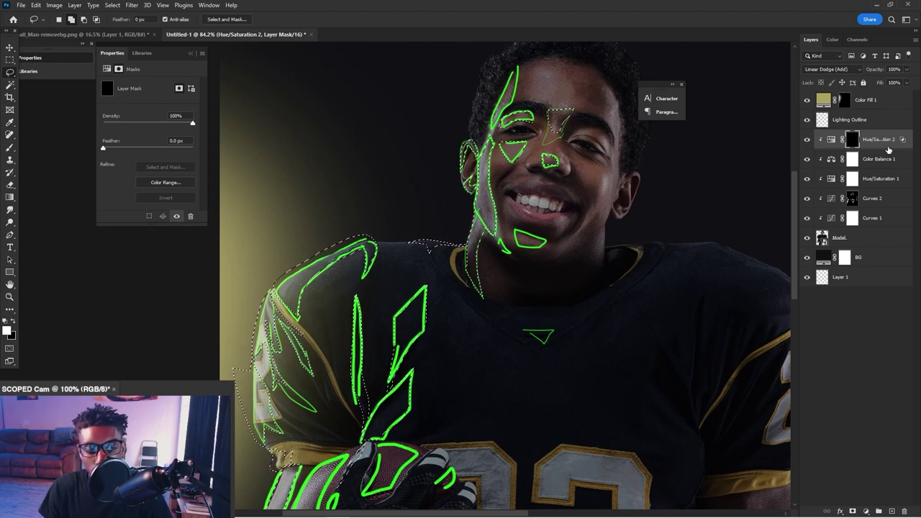
pyautogui.hotkey('alt', 'BackSpace')
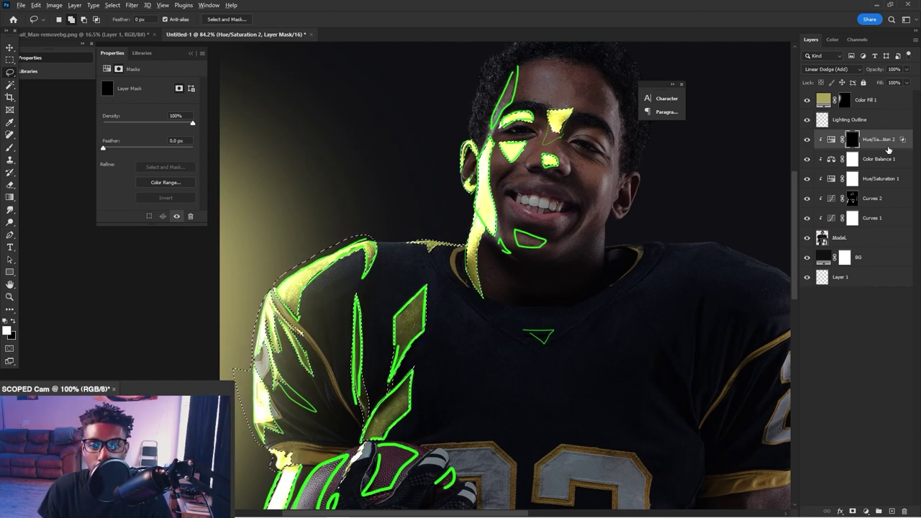
# Clear the selection and hide the Lighting Outline layer to review the filled highlights on the player.
pyautogui.hotkey('ctrl', 'd')
pyautogui.moveTo(412, 212); pyautogui.dragTo(355, 195)
pyautogui.click(808, 121)
pyautogui.scroll(-3, 537, 166)
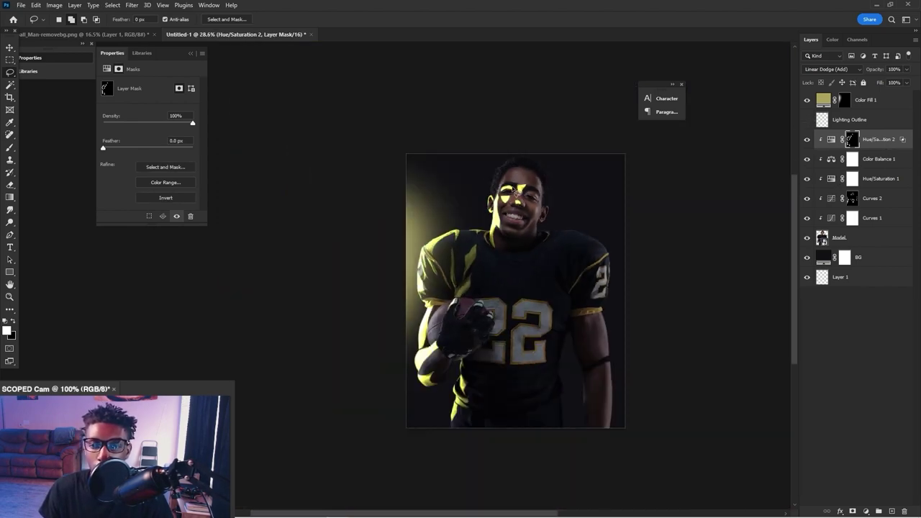
pyautogui.scroll(2, 498, 305)
pyautogui.press('v')
pyautogui.scroll(1, 519, 184)
pyautogui.scroll(-2, 513, 190)
pyautogui.scroll(2, 521, 202)
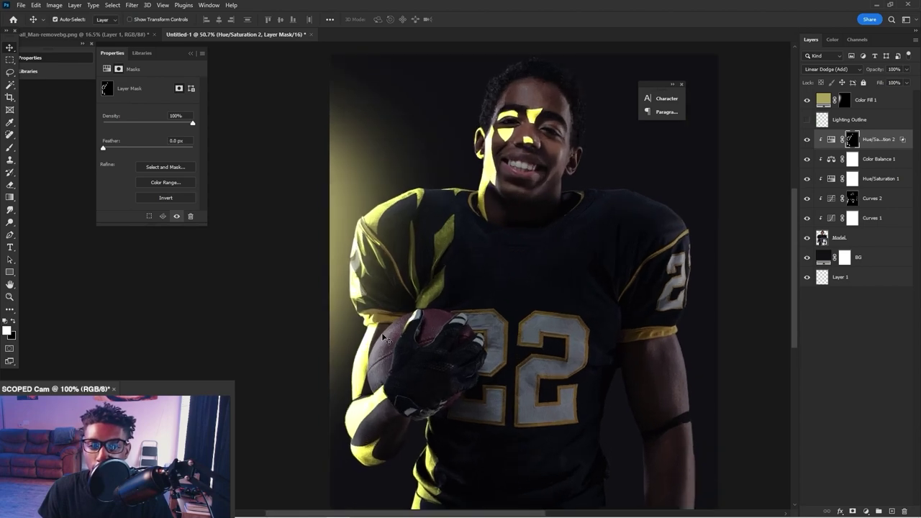
# Lasso the upper outer edge of the football, fill it with white on the Hue/Saturation 2 mask and deselect.
pyautogui.scroll(5, 358, 354)
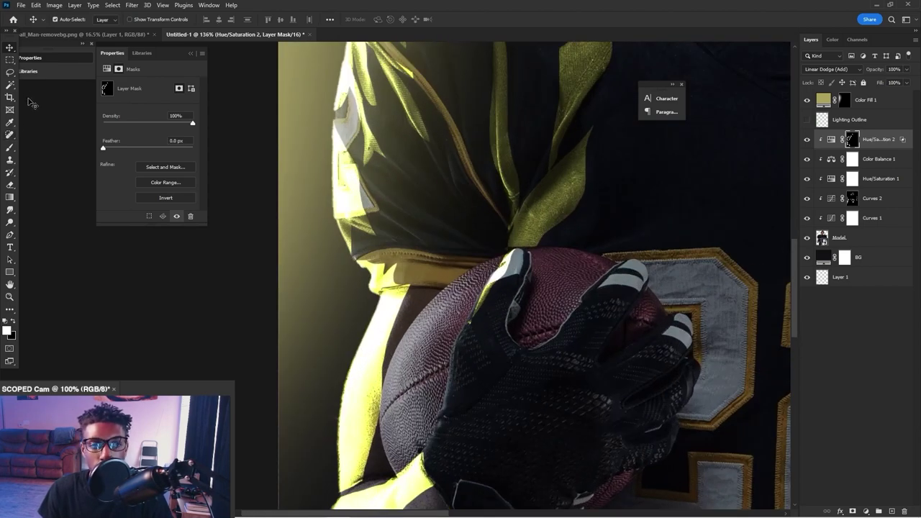
pyautogui.click(10, 73)
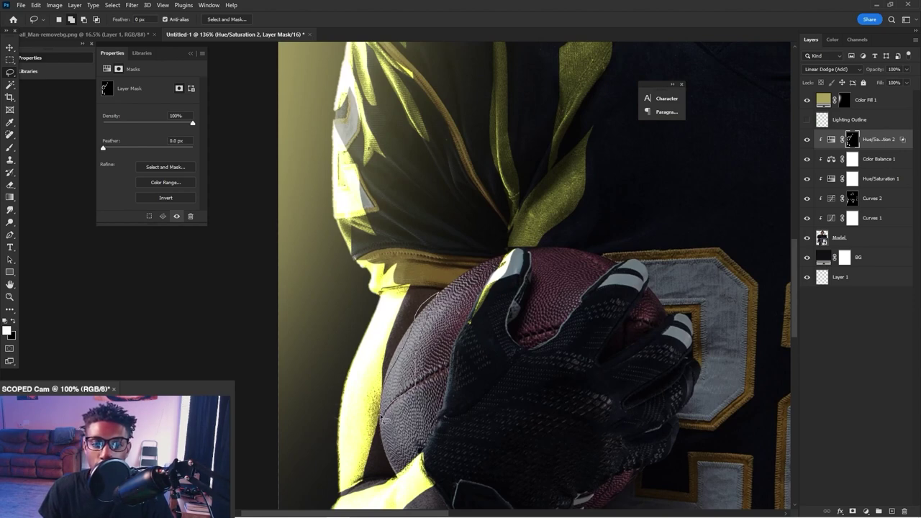
pyautogui.scroll(3, 381, 417)
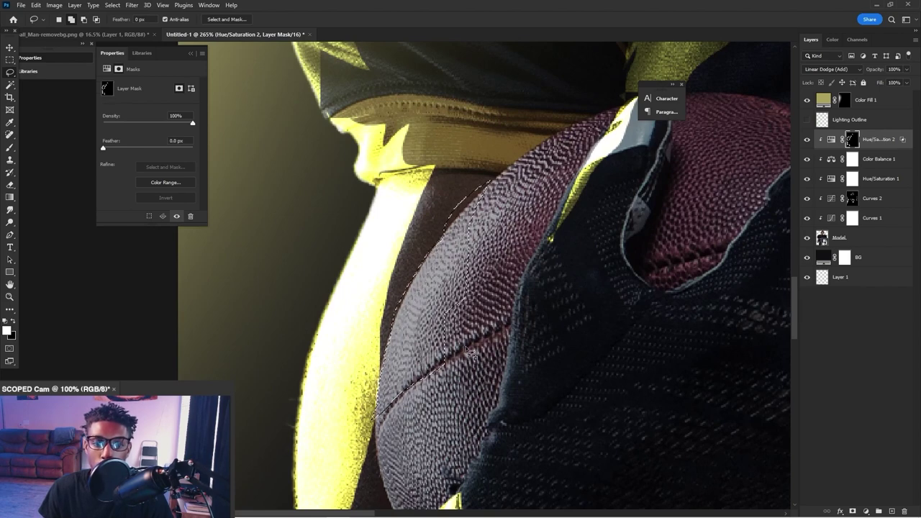
pyautogui.hotkey('alt', 'BackSpace')
pyautogui.hotkey('ctrl', 'd')
pyautogui.scroll(-6, 497, 277)
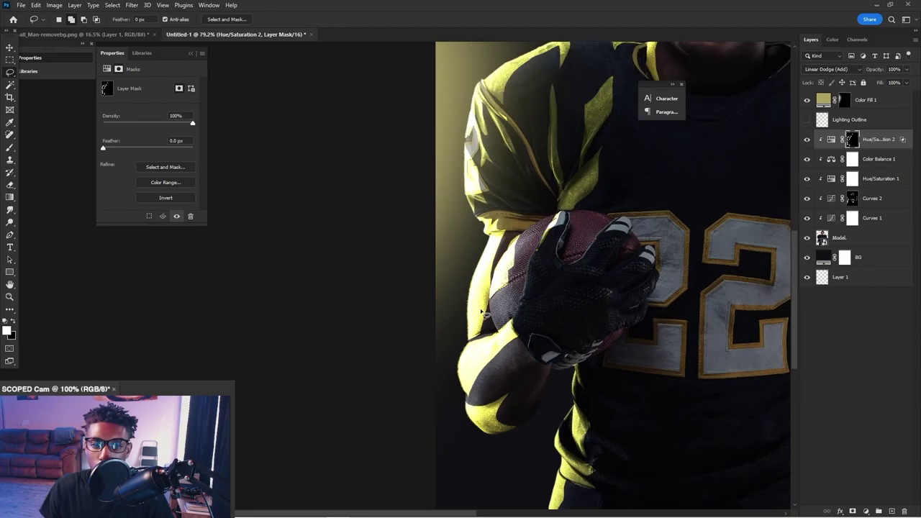
# Lasso the lower edge of the football and the glove's lit edge and crease, then fill them with white on the Hue/Saturation 2 mask.
pyautogui.scroll(4, 496, 315)
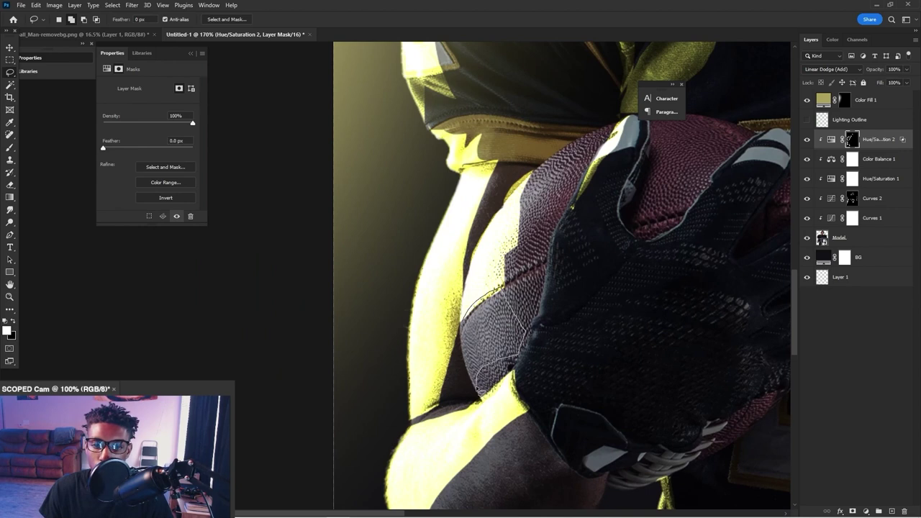
pyautogui.moveTo(467, 364); pyautogui.dragTo(487, 286)
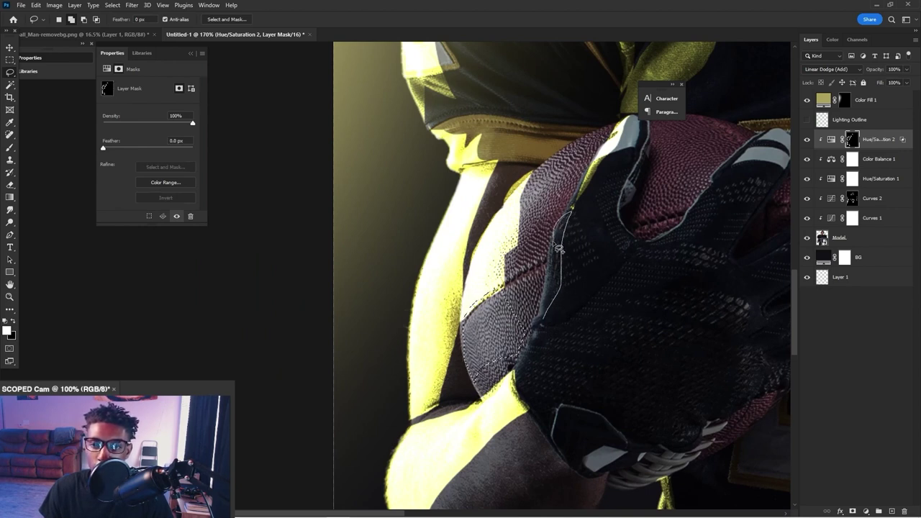
pyautogui.moveTo(551, 288); pyautogui.dragTo(545, 320)
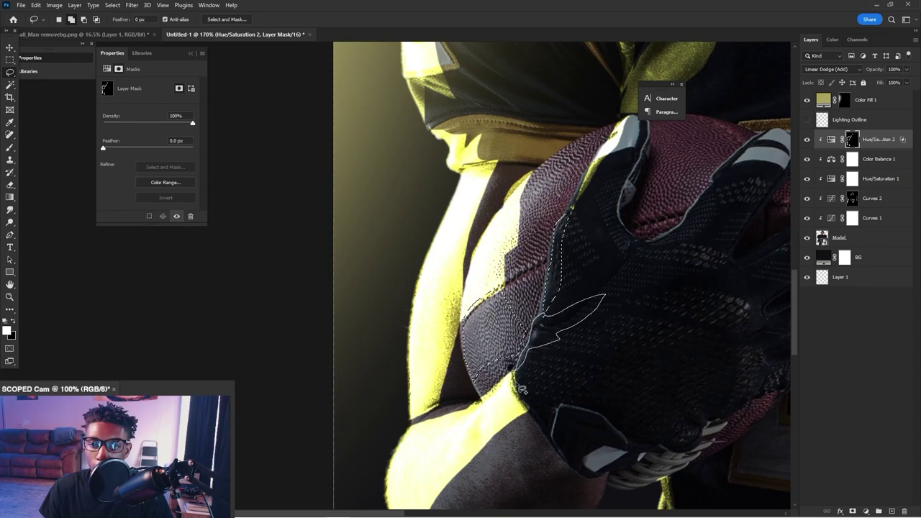
pyautogui.scroll(-4, 518, 389)
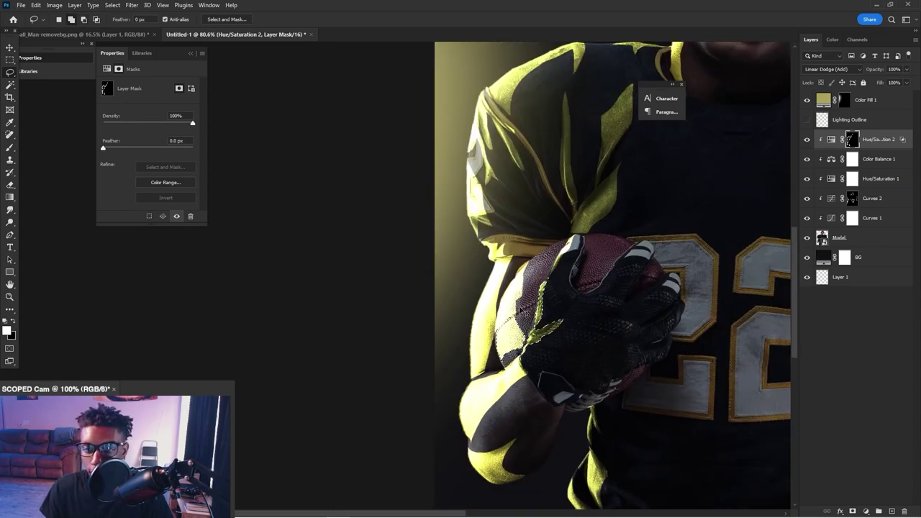
pyautogui.scroll(-4, 503, 314)
pyautogui.scroll(5, 574, 315)
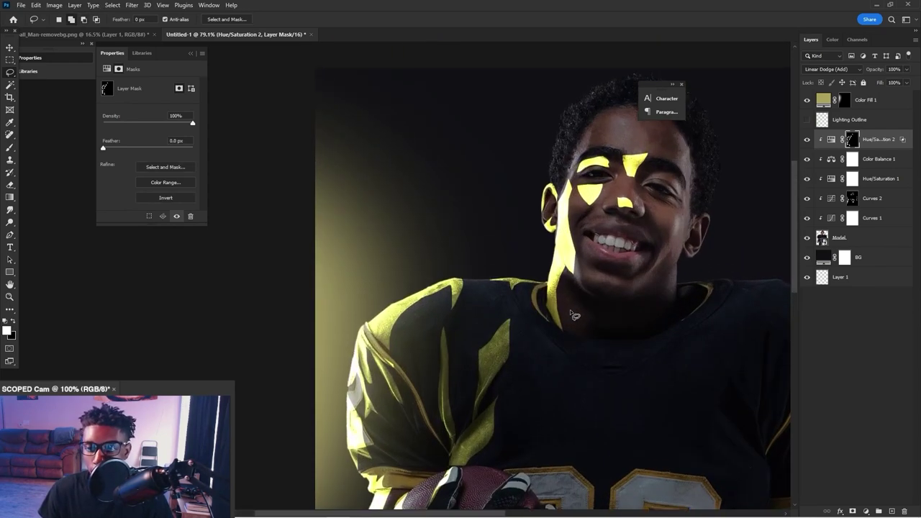
# Feather the Hue/Saturation 2 layer mask by 0.8 px.
pyautogui.scroll(2, 565, 347)
pyautogui.scroll(-3, 545, 344)
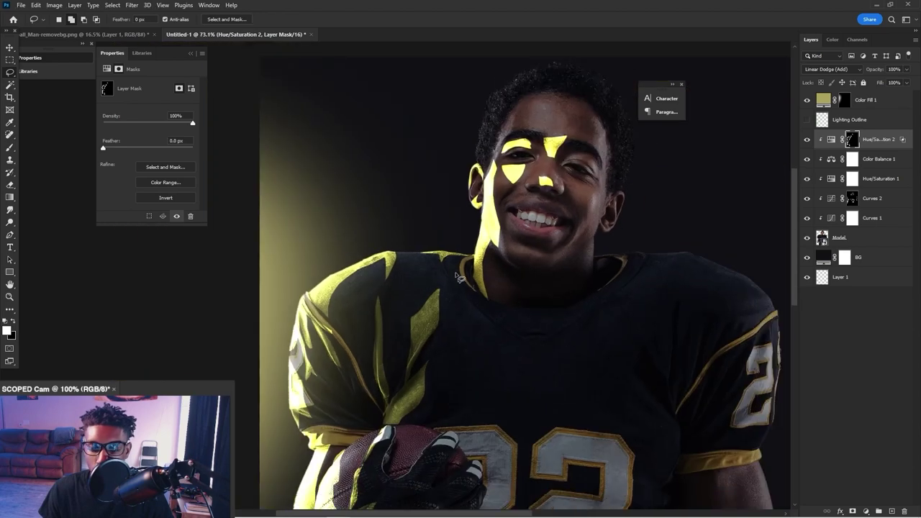
pyautogui.scroll(-3, 615, 288)
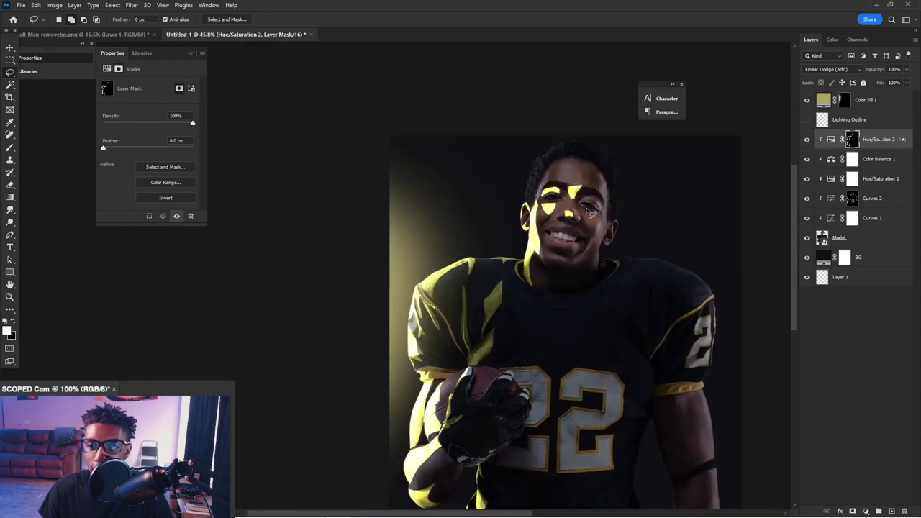
pyautogui.scroll(-2, 576, 238)
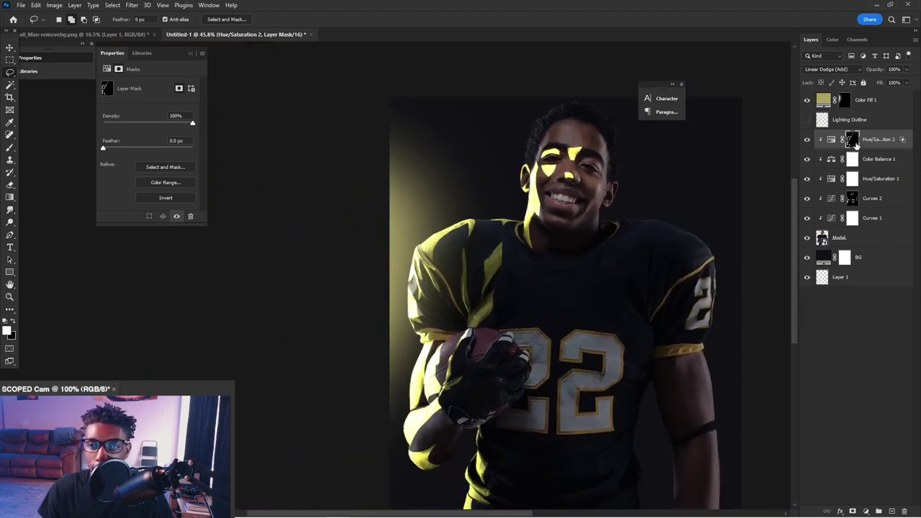
pyautogui.moveTo(121, 149); pyautogui.dragTo(111, 151)
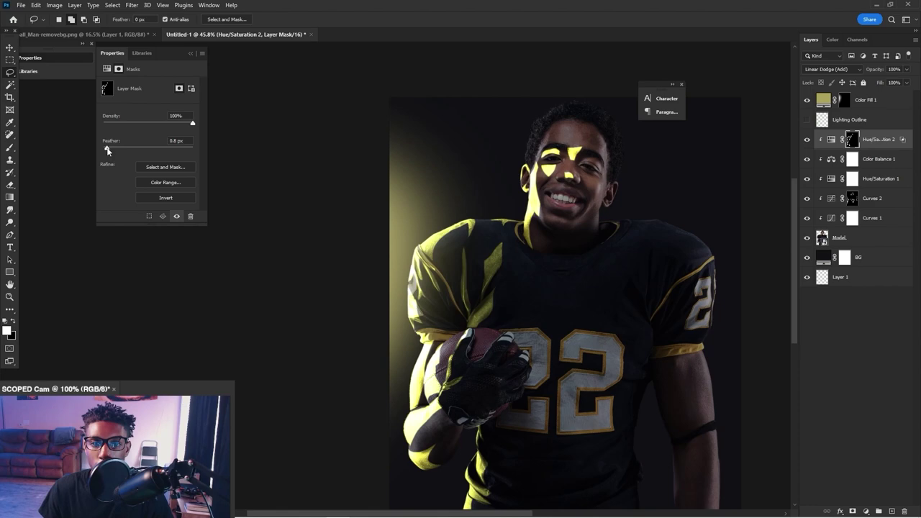
# Lower the Lightness of the Hue/Saturation 2 adjustment.
pyautogui.hscroll(1, 617, 220)
pyautogui.scroll(1, 617, 220)
pyautogui.click(867, 141)
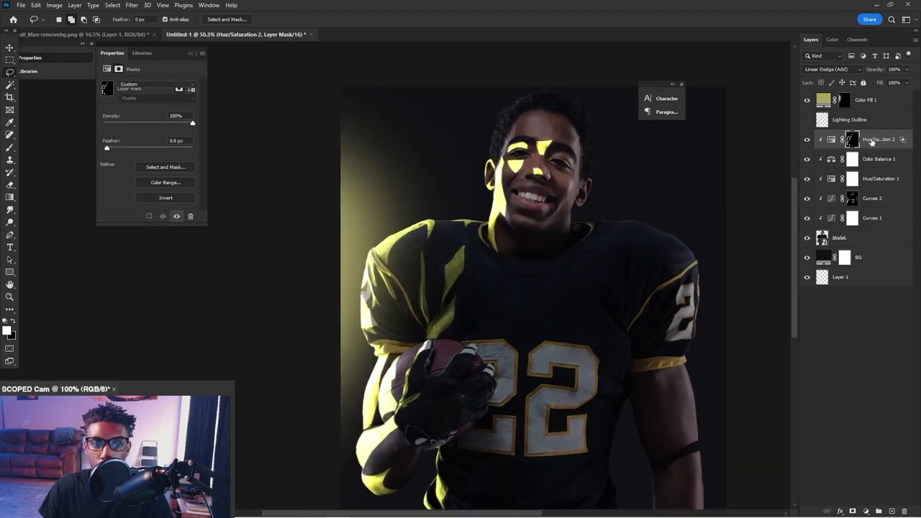
pyautogui.click(852, 140)
pyautogui.moveTo(161, 121); pyautogui.dragTo(205, 127)
pyautogui.click(831, 140)
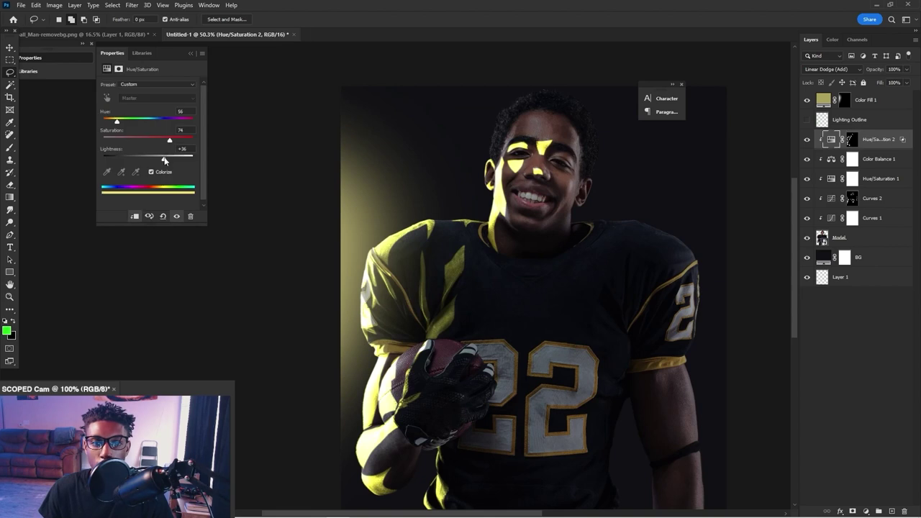
pyautogui.moveTo(164, 158); pyautogui.dragTo(151, 158)
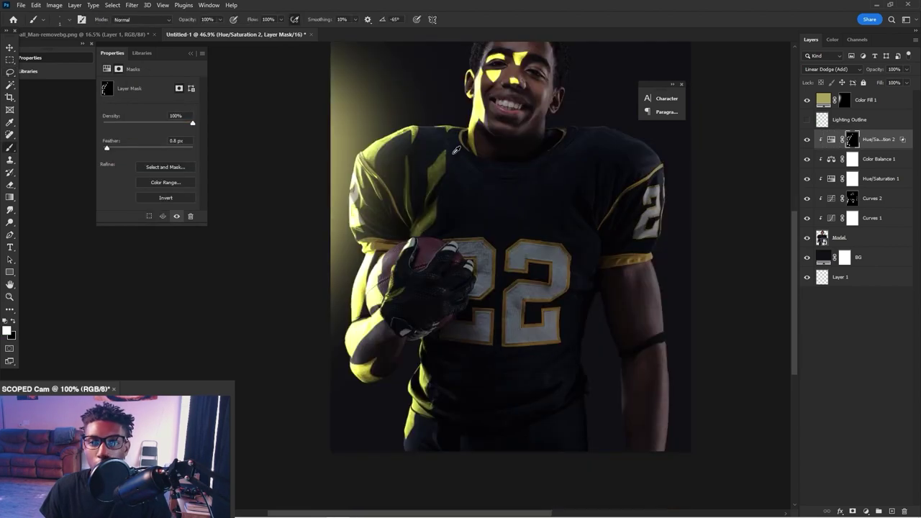
# Soften the edge of the chest fold highlight by painting black on the Hue/Saturation 2 mask with a soft brush.
pyautogui.moveTo(462, 157); pyautogui.dragTo(426, 160)
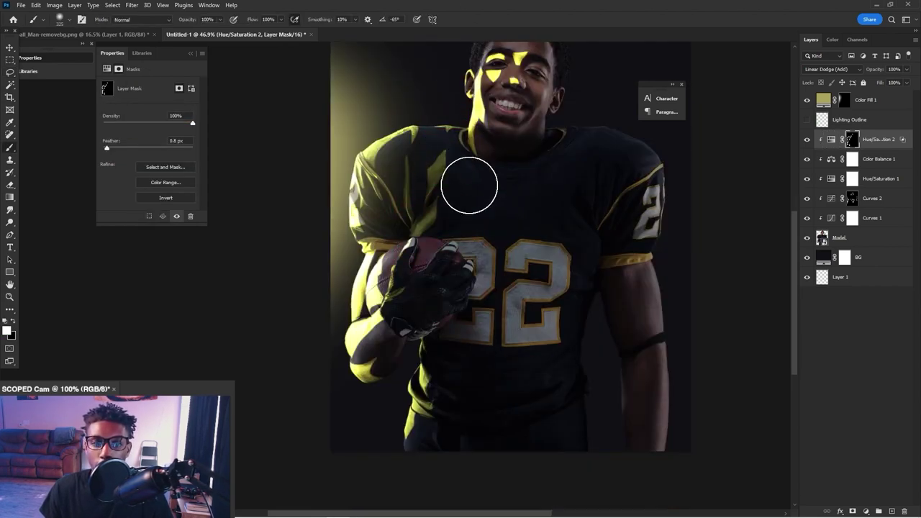
pyautogui.rightClick(469, 200)
pyautogui.moveTo(455, 185)
pyautogui.mouseDown()
pyautogui.moveTo(431, 185)
pyautogui.moveTo(453, 160)
pyautogui.moveTo(437, 175)
pyautogui.mouseUp()
pyautogui.scroll(3, 465, 159)
pyautogui.press('x')
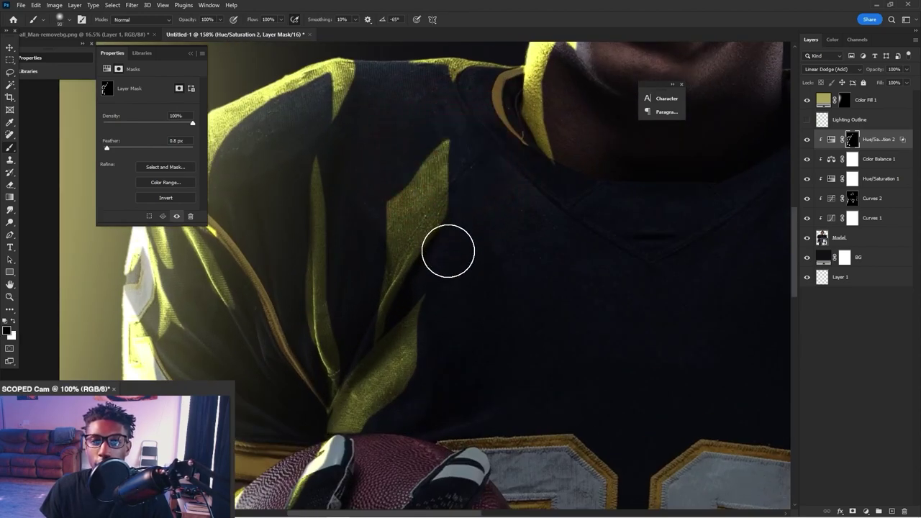
pyautogui.moveTo(467, 166); pyautogui.dragTo(481, 129)
pyautogui.moveTo(459, 194); pyautogui.dragTo(457, 194)
# Soften the inner edge of the face highlight strip near the jaw with black on the mask.
pyautogui.scroll(-3, 558, 136)
pyautogui.scroll(5, 558, 128)
pyautogui.moveTo(590, 331)
pyautogui.mouseDown()
pyautogui.moveTo(605, 213)
pyautogui.moveTo(592, 213)
pyautogui.moveTo(583, 147)
pyautogui.moveTo(594, 198)
pyautogui.mouseUp()
pyautogui.moveTo(595, 207); pyautogui.dragTo(588, 213)
pyautogui.press('x')
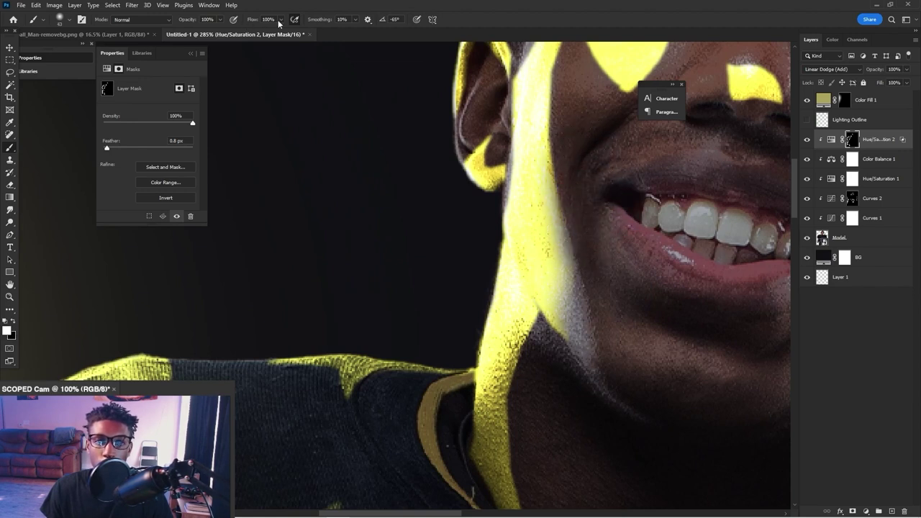
# Set the brush flow to 21% and blend the lower end of the face highlight into the jaw with white and black strokes.
pyautogui.press('x')
pyautogui.moveTo(545, 269); pyautogui.dragTo(566, 302)
pyautogui.hotkey('ctrl', 'z')
pyautogui.press('x')
pyautogui.moveTo(545, 268); pyautogui.dragTo(573, 322)
pyautogui.moveTo(577, 323); pyautogui.dragTo(572, 322)
pyautogui.rightClick(572, 320)
pyautogui.click(556, 261)
pyautogui.moveTo(568, 264)
pyautogui.mouseDown()
pyautogui.moveTo(574, 325)
pyautogui.moveTo(606, 375)
pyautogui.mouseUp()
pyautogui.press('x')
pyautogui.moveTo(596, 284); pyautogui.dragTo(595, 279)
# Fade the edges of the cheek highlight below the eye by painting black on the mask.
pyautogui.scroll(-4, 587, 188)
pyautogui.scroll(3, 631, 195)
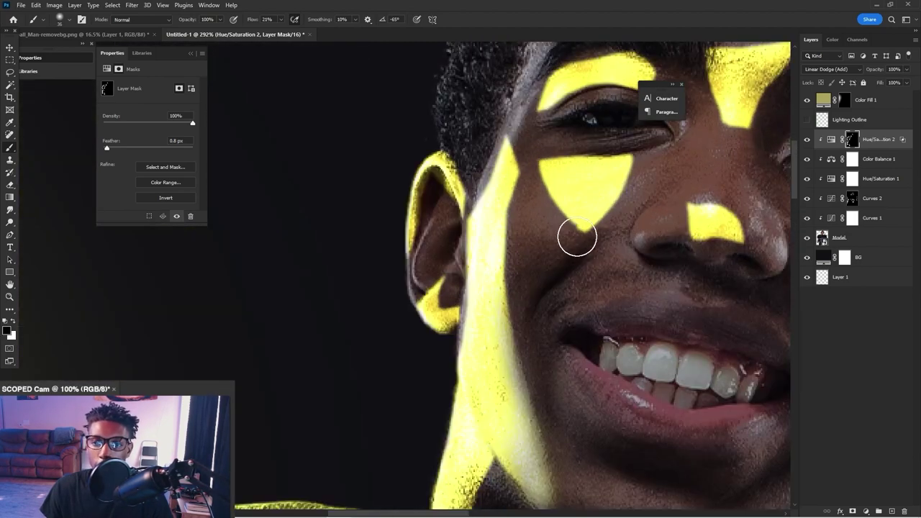
pyautogui.moveTo(552, 222)
pyautogui.mouseDown()
pyautogui.moveTo(526, 156)
pyautogui.moveTo(553, 224)
pyautogui.moveTo(540, 182)
pyautogui.moveTo(586, 251)
pyautogui.moveTo(534, 193)
pyautogui.moveTo(537, 165)
pyautogui.moveTo(595, 246)
pyautogui.moveTo(621, 213)
pyautogui.moveTo(588, 246)
pyautogui.moveTo(628, 219)
pyautogui.moveTo(650, 140)
pyautogui.mouseUp()
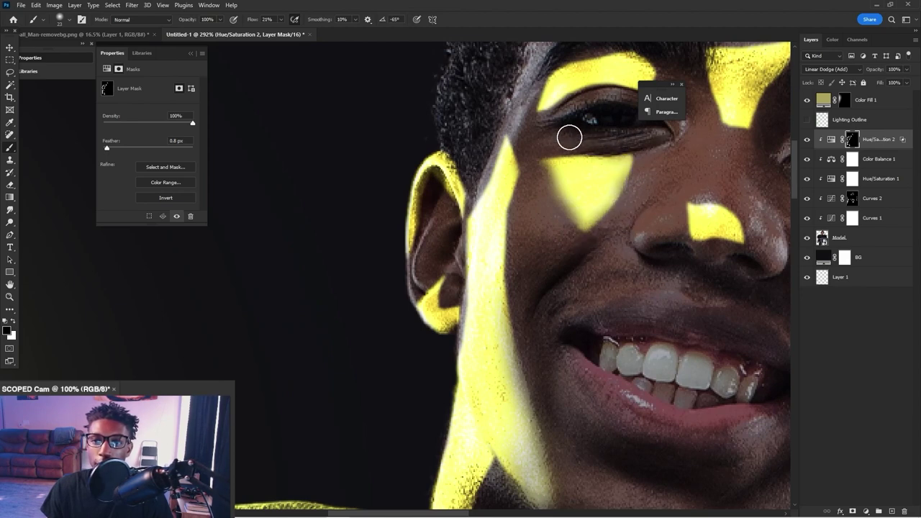
pyautogui.moveTo(613, 146)
pyautogui.mouseDown()
pyautogui.moveTo(640, 172)
pyautogui.moveTo(642, 160)
pyautogui.moveTo(611, 215)
pyautogui.moveTo(624, 209)
pyautogui.moveTo(579, 228)
pyautogui.mouseUp()
pyautogui.scroll(-7, 545, 209)
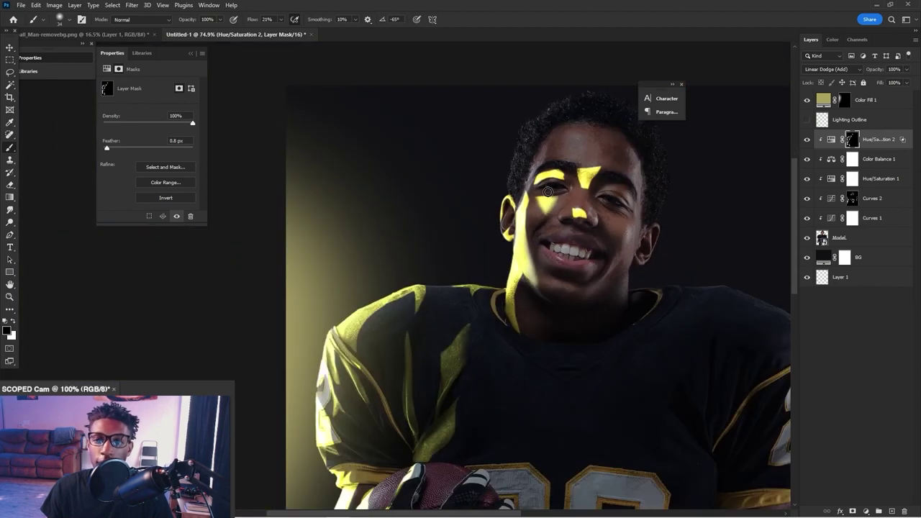
# Soften the edges and inner end of the eyelid highlight on the Hue/Saturation 2 mask, undoing unwanted strokes.
pyautogui.scroll(6, 567, 169)
pyautogui.moveTo(575, 187); pyautogui.dragTo(574, 189)
pyautogui.moveTo(582, 192); pyautogui.dragTo(581, 192)
pyautogui.press('x')
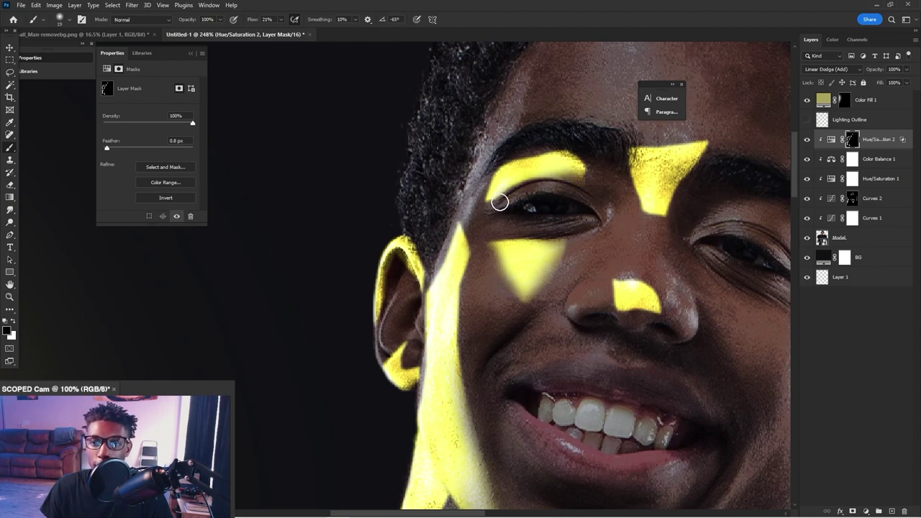
pyautogui.moveTo(481, 180); pyautogui.dragTo(570, 149)
pyautogui.hotkey('ctrl', 'z')
pyautogui.hotkey('ctrl', 'z')
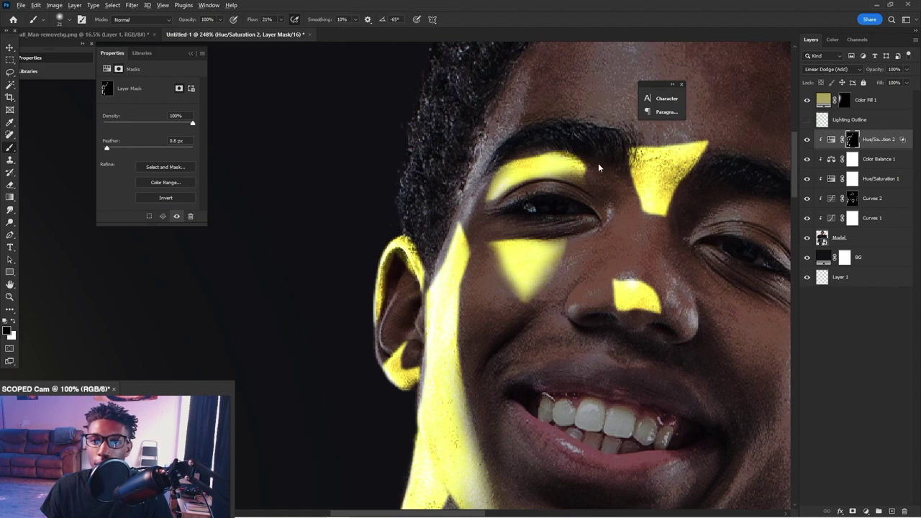
pyautogui.hotkey('ctrl', 'z')
pyautogui.press('x')
pyautogui.keyDown('alt'); pyautogui.rightClick(574, 192); pyautogui.keyUp('alt')
pyautogui.moveTo(571, 188)
pyautogui.mouseDown()
pyautogui.moveTo(516, 194)
pyautogui.moveTo(562, 194)
pyautogui.mouseUp()
# Continue blending the hard-edged highlights down the side of the face and toward the shoulder with the soft brush.
pyautogui.scroll(-2, 533, 186)
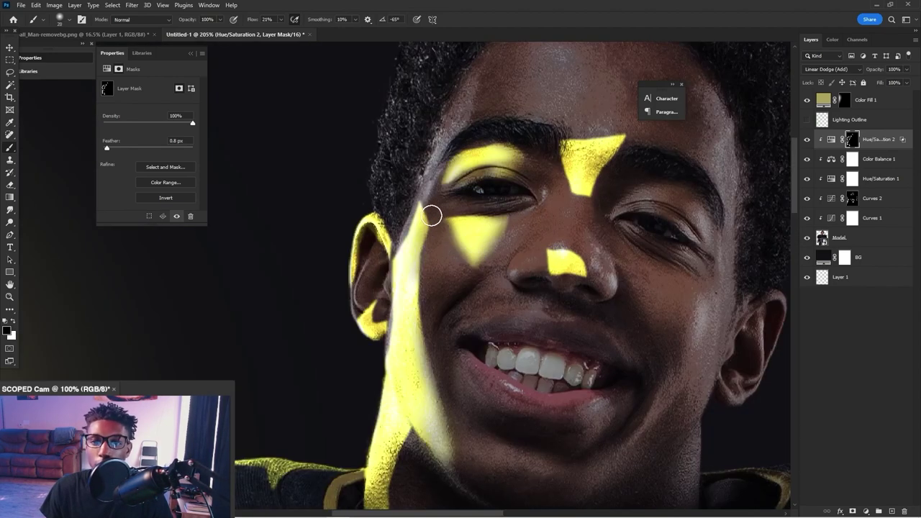
pyautogui.scroll(-3, 432, 297)
pyautogui.moveTo(424, 461); pyautogui.dragTo(447, 255)
pyautogui.moveTo(442, 313)
pyautogui.mouseDown()
pyautogui.moveTo(434, 236)
pyautogui.moveTo(439, 207)
pyautogui.mouseUp()
pyautogui.moveTo(302, 259)
pyautogui.mouseDown()
pyautogui.moveTo(405, 239)
pyautogui.moveTo(392, 184)
pyautogui.moveTo(226, 289)
pyautogui.moveTo(158, 307)
pyautogui.moveTo(210, 218)
pyautogui.mouseUp()
pyautogui.scroll(4, 370, 240)
pyautogui.press('x')
pyautogui.scroll(-2, 160, 308)
pyautogui.keyDown('alt'); pyautogui.rightClick(198, 298); pyautogui.keyUp('alt')
pyautogui.moveTo(195, 302); pyautogui.dragTo(204, 326)
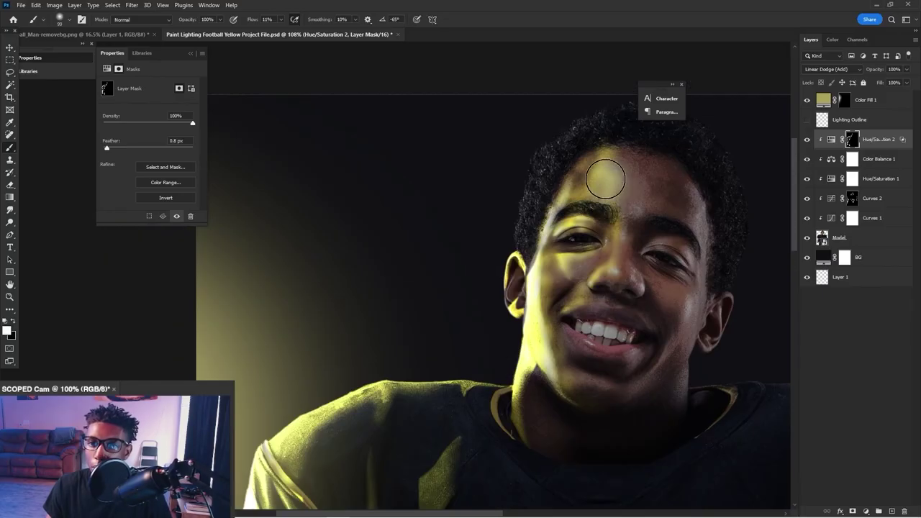
# Paint soft light on the face highlights around the forehead and nose at 11% brush flow.
pyautogui.scroll(2, 607, 175)
pyautogui.moveTo(575, 201); pyautogui.dragTo(555, 211)
pyautogui.scroll(-5, 598, 353)
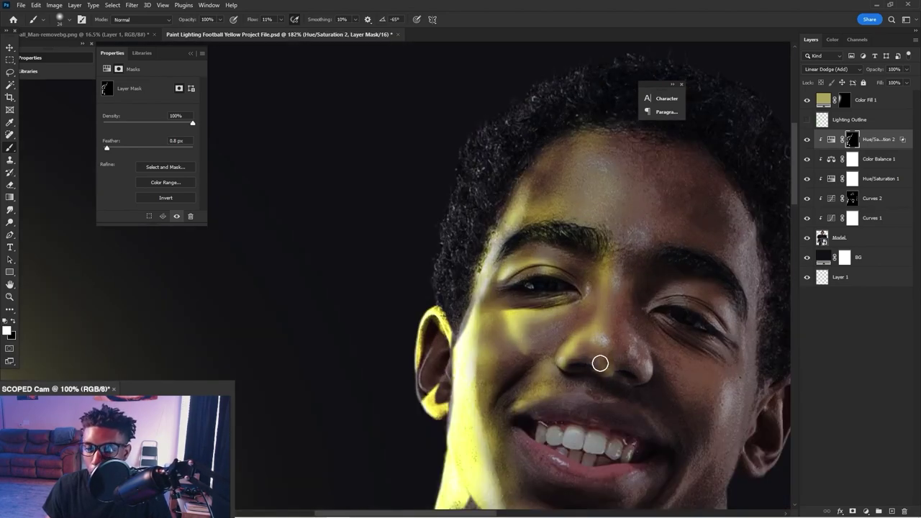
# Refine the light along the glove's lower edge and the jersey's side folds with white and black strokes on the mask.
pyautogui.scroll(4, 600, 362)
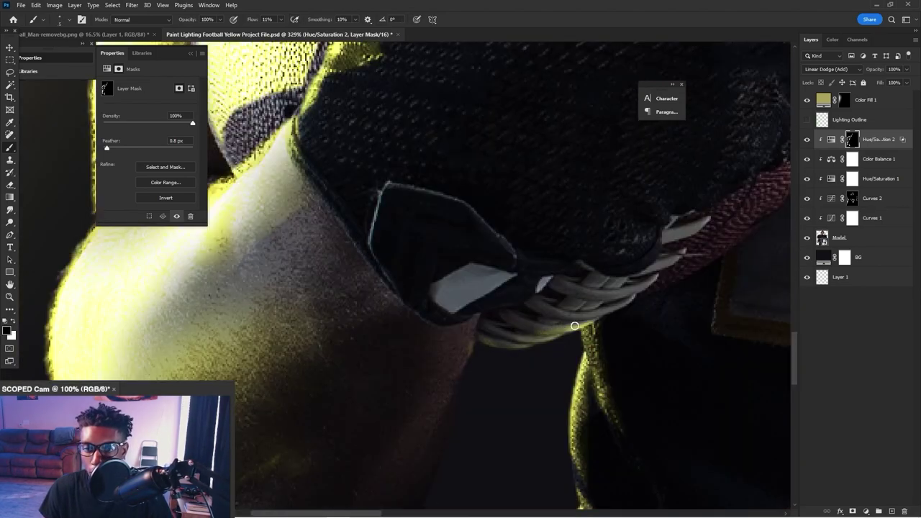
pyautogui.scroll(-3, 499, 424)
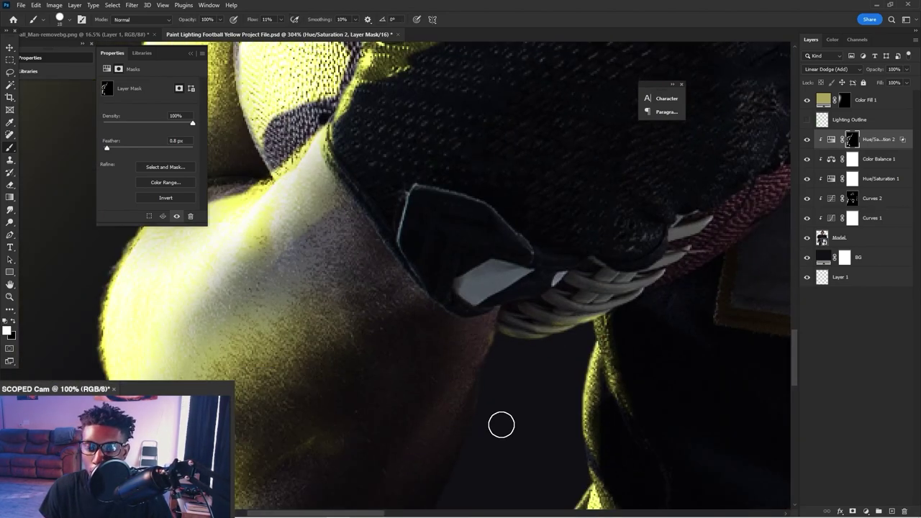
pyautogui.scroll(-5, 470, 406)
pyautogui.scroll(3, 489, 391)
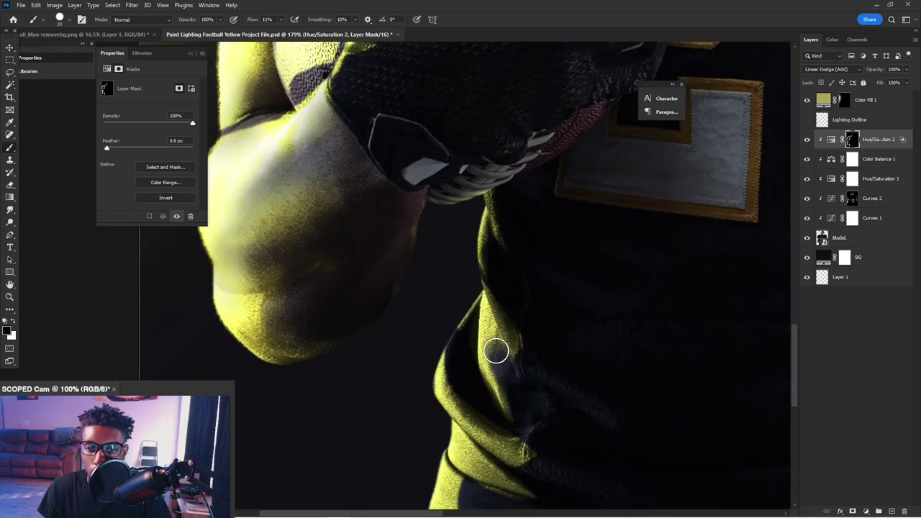
pyautogui.scroll(-5, 450, 362)
pyautogui.scroll(4, 461, 439)
pyautogui.moveTo(472, 399)
pyautogui.mouseDown()
pyautogui.moveTo(455, 472)
pyautogui.moveTo(476, 424)
pyautogui.moveTo(469, 465)
pyautogui.mouseUp()
pyautogui.press('x')
pyautogui.scroll(-6, 469, 446)
pyautogui.press('x')
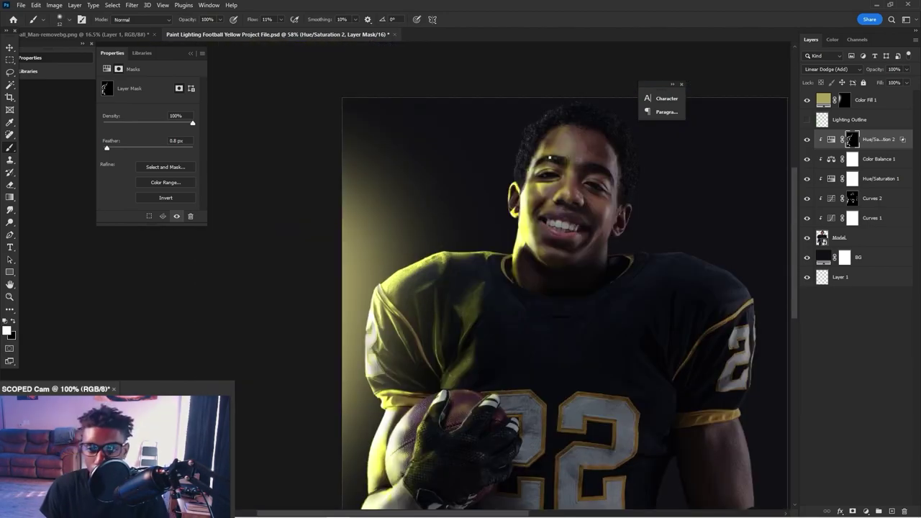
pyautogui.scroll(7, 536, 137)
pyautogui.moveTo(519, 153); pyautogui.dragTo(572, 156)
pyautogui.moveTo(487, 148); pyautogui.dragTo(481, 272)
pyautogui.hotkey('ctrl', 'z')
pyautogui.hotkey('ctrl', 'z')
pyautogui.moveTo(470, 199)
pyautogui.mouseDown()
pyautogui.moveTo(468, 226)
pyautogui.moveTo(485, 144)
pyautogui.moveTo(472, 133)
pyautogui.mouseUp()
pyautogui.hotkey('ctrl', 'z')
pyautogui.hotkey('ctrl', 'z')
# Switch the brush to a textured, hair-like tip from the saved brush presets for the Hue/Saturation 2 mask.
pyautogui.scroll(-5, 479, 136)
pyautogui.scroll(5, 504, 159)
pyautogui.click(82, 20)
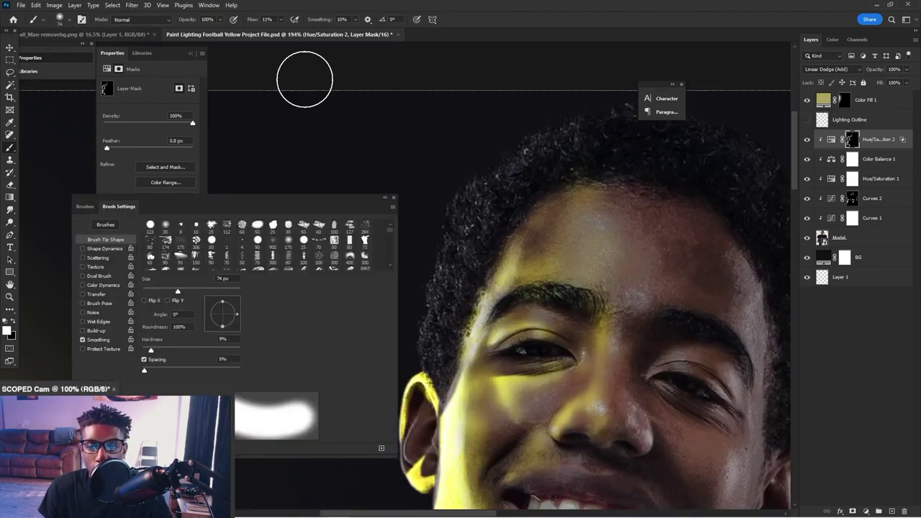
pyautogui.click(190, 54)
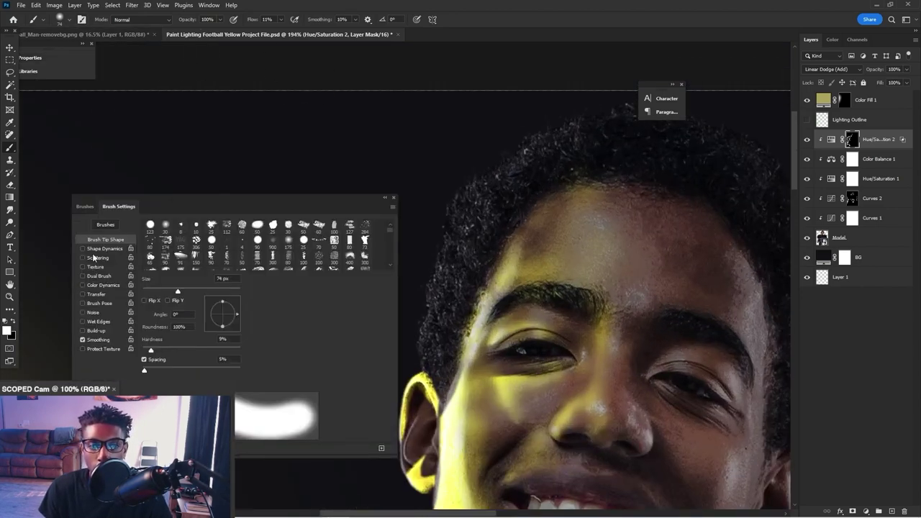
pyautogui.click(84, 207)
pyautogui.scroll(-10, 380, 321)
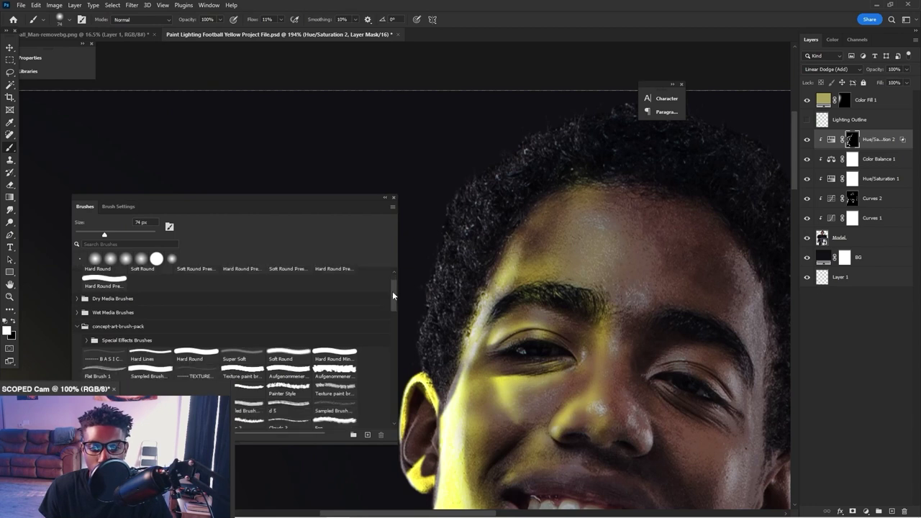
pyautogui.click(318, 331)
pyautogui.click(395, 201)
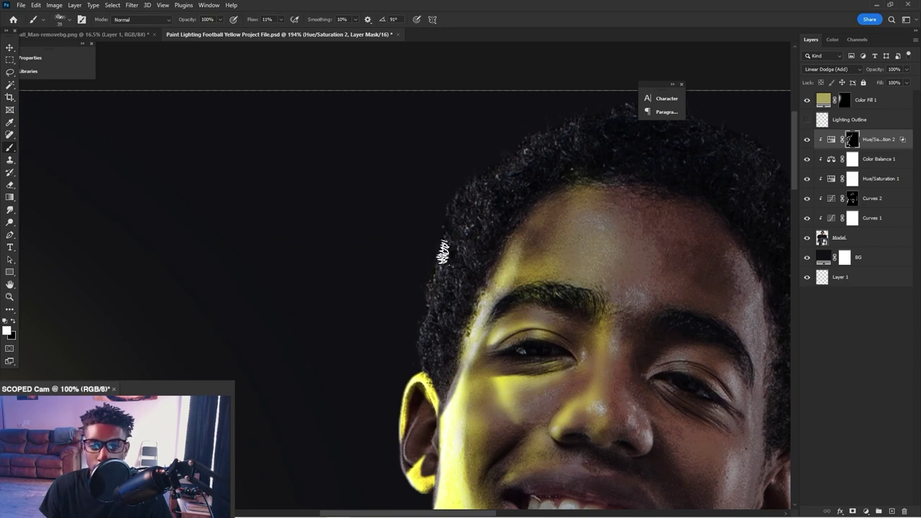
# Paint textured highlights along the glow-side edge of the hair and hairline on the Hue/Saturation 2 mask.
pyautogui.moveTo(387, 294)
pyautogui.mouseDown()
pyautogui.moveTo(419, 345)
pyautogui.moveTo(439, 278)
pyautogui.moveTo(434, 244)
pyautogui.moveTo(456, 199)
pyautogui.moveTo(447, 199)
pyautogui.mouseUp()
pyautogui.moveTo(496, 167); pyautogui.dragTo(566, 168)
pyautogui.moveTo(517, 202)
pyautogui.mouseDown()
pyautogui.moveTo(487, 206)
pyautogui.moveTo(479, 251)
pyautogui.moveTo(444, 318)
pyautogui.moveTo(439, 269)
pyautogui.mouseUp()
pyautogui.moveTo(441, 240)
pyautogui.mouseDown()
pyautogui.moveTo(443, 268)
pyautogui.moveTo(421, 362)
pyautogui.mouseUp()
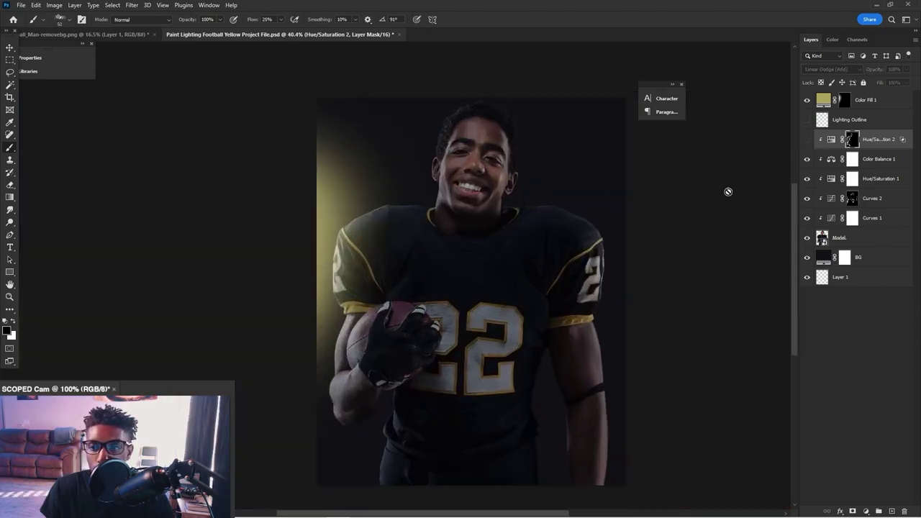
# Compare the player with and without the painted Hue/Saturation 2 highlights.
pyautogui.click(806, 139)
pyautogui.click(806, 139)
pyautogui.click(807, 139)
pyautogui.click(807, 139)
pyautogui.click(807, 139)
pyautogui.click(807, 138)
pyautogui.click(807, 139)
# Compare the painted highlights against the Lighting Outline guide, checking the image with and without the highlight layer.
pyautogui.click(807, 120)
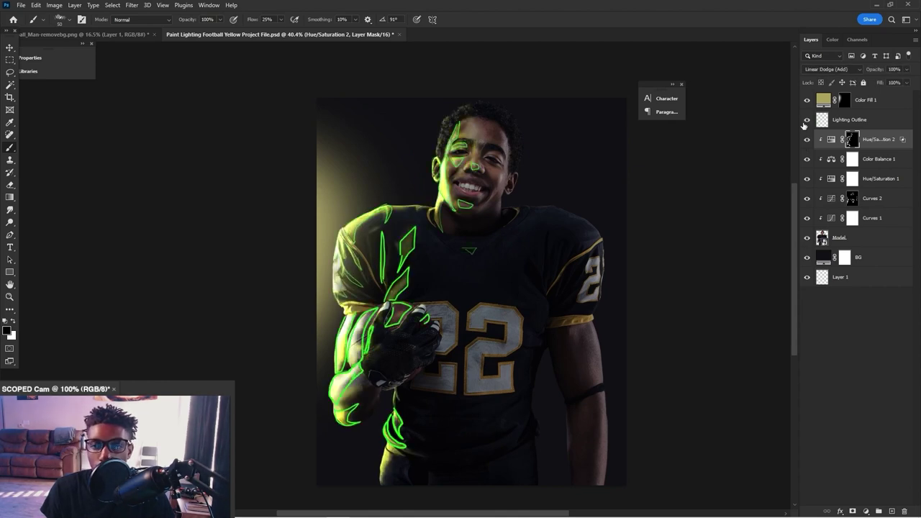
pyautogui.click(805, 121)
pyautogui.click(805, 121)
pyautogui.click(805, 121)
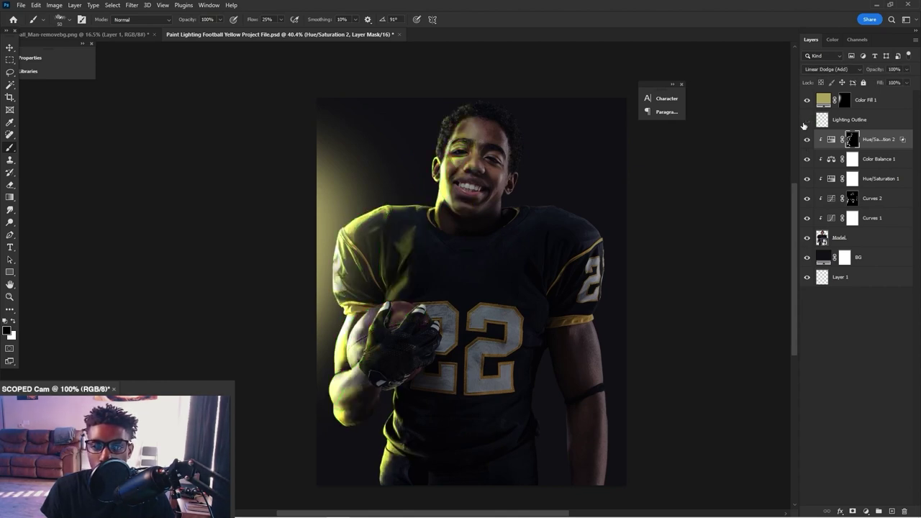
pyautogui.click(805, 120)
pyautogui.click(805, 121)
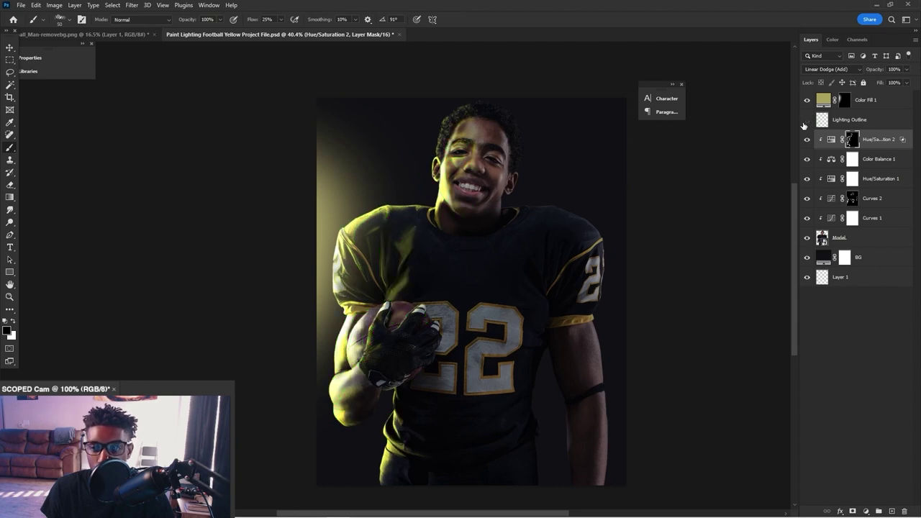
pyautogui.click(804, 123)
pyautogui.click(804, 124)
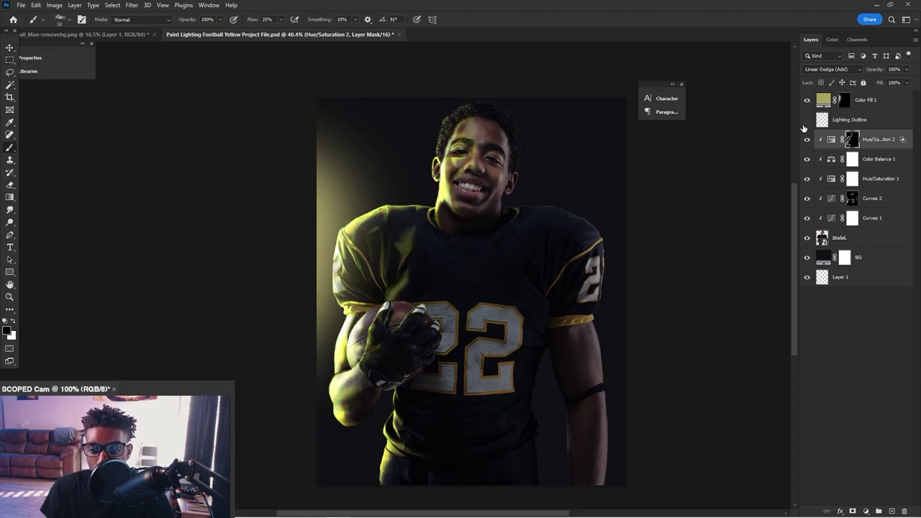
pyautogui.click(806, 141)
pyautogui.click(806, 141)
pyautogui.click(806, 123)
pyautogui.click(806, 123)
# Add a solid color fill layer above Hue/Saturation 2, clip it to the player and set its blend mode to Screen.
pyautogui.click(831, 139)
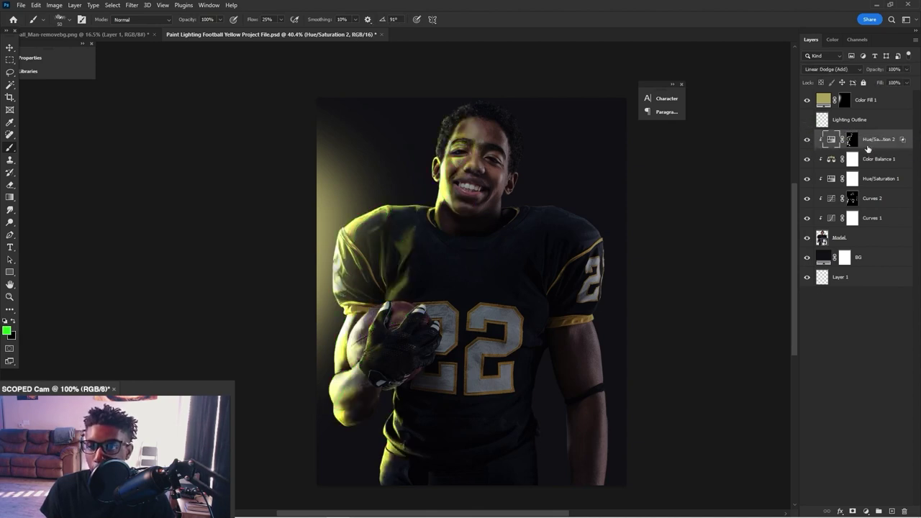
pyautogui.click(867, 512)
pyautogui.click(863, 342)
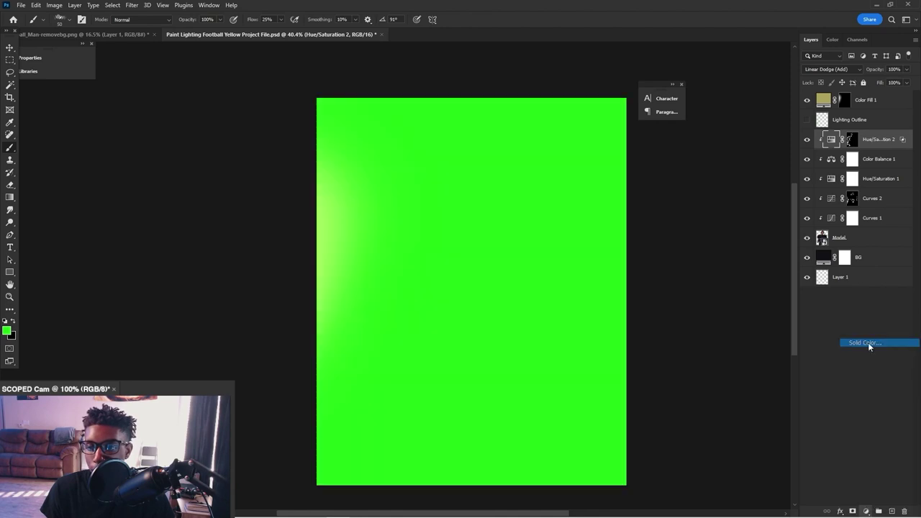
pyautogui.click(846, 286)
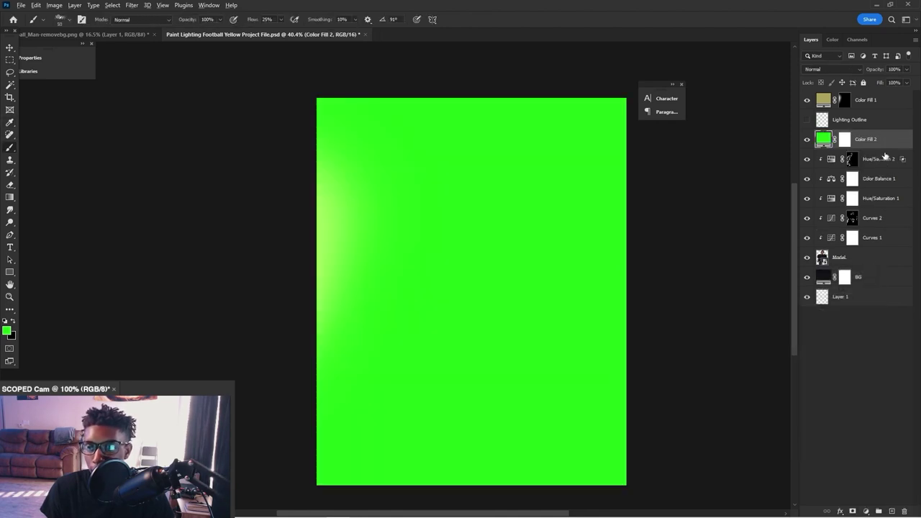
pyautogui.keyDown('alt'); pyautogui.click(887, 149); pyautogui.keyUp('alt')
pyautogui.click(817, 70)
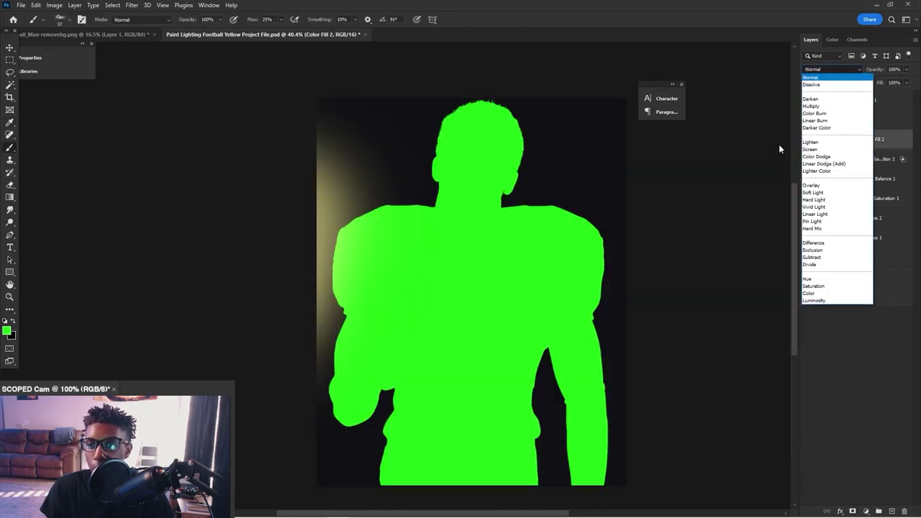
pyautogui.click(822, 149)
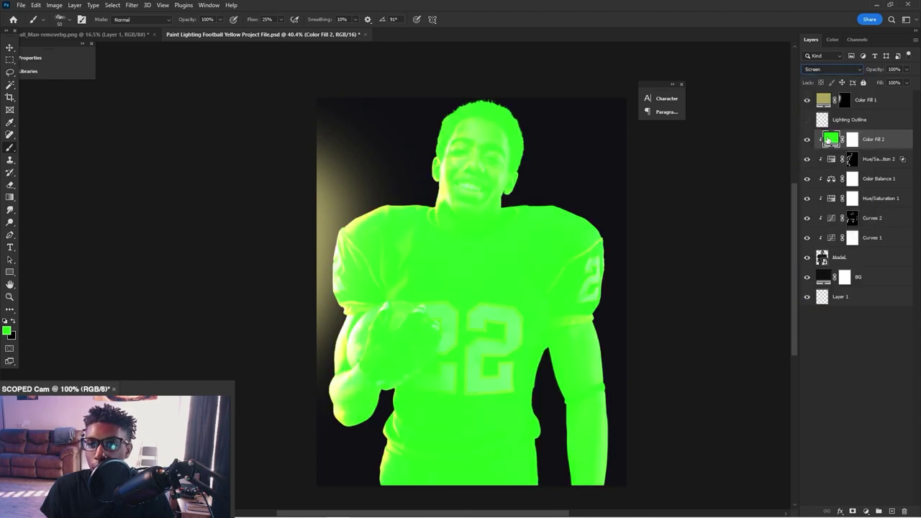
# Set Color Fill 2 to the yellow c5b33f based on the background glow and invert its mask to black.
pyautogui.doubleClick(829, 139)
pyautogui.click(323, 230)
pyautogui.moveTo(688, 371); pyautogui.dragTo(711, 319)
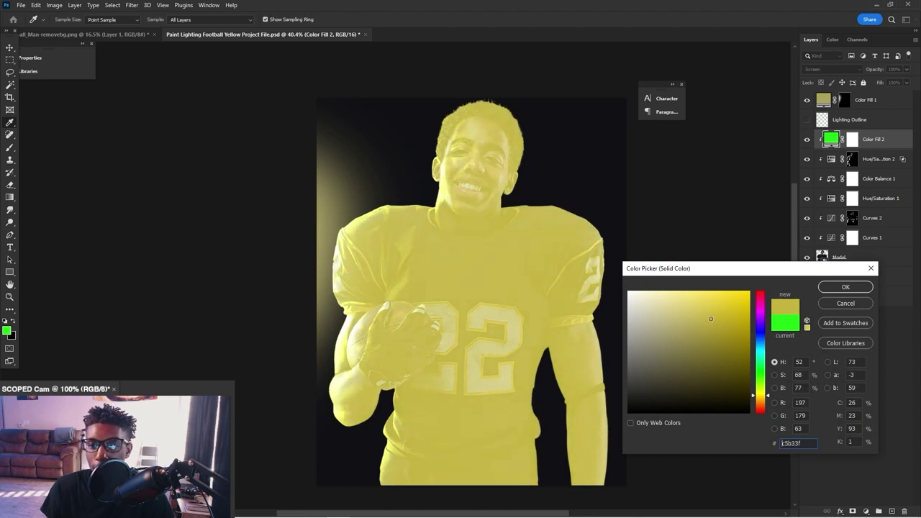
pyautogui.click(845, 286)
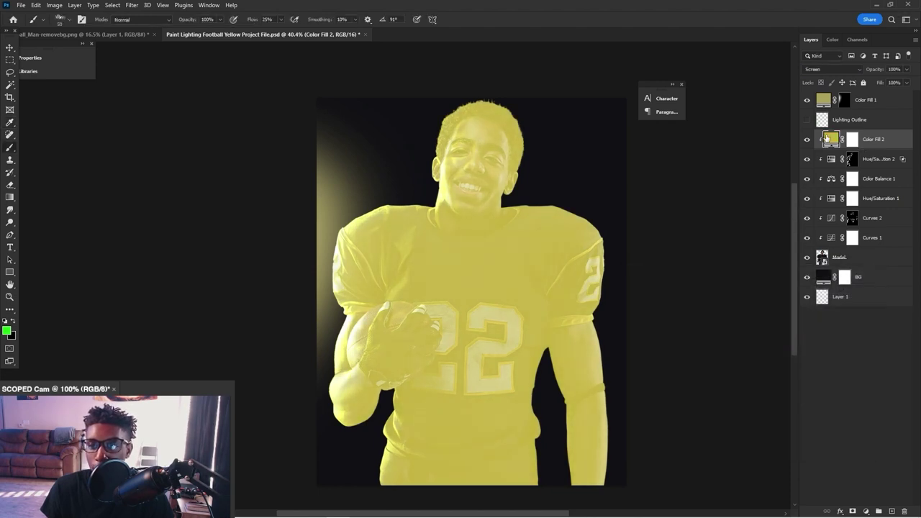
pyautogui.click(851, 141)
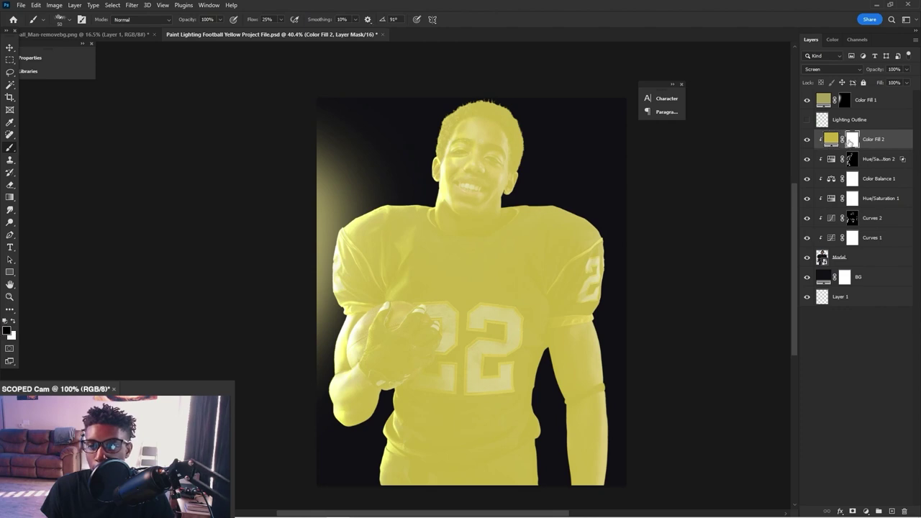
pyautogui.hotkey('ctrl', 'i')
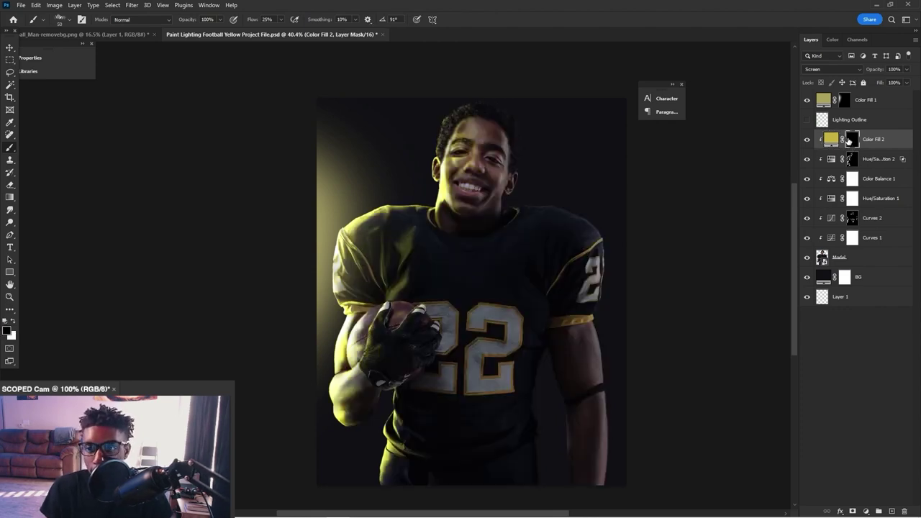
# Switch to a soft round brush, try a stroke along the shoulder on the Color Fill 2 mask and undo it.
pyautogui.rightClick(355, 217)
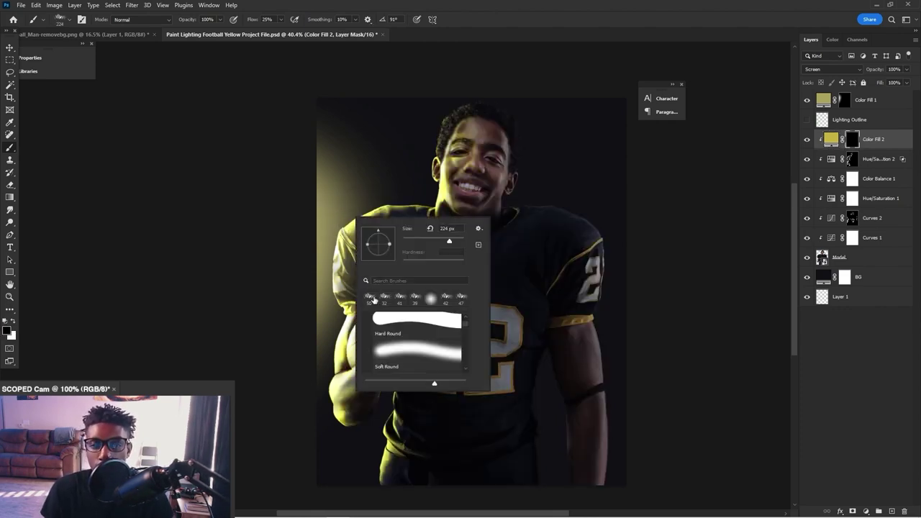
pyautogui.click(381, 321)
pyautogui.click(317, 273)
pyautogui.scroll(3, 353, 185)
pyautogui.press('x')
pyautogui.moveTo(412, 210)
pyautogui.mouseDown()
pyautogui.moveTo(360, 234)
pyautogui.moveTo(368, 214)
pyautogui.moveTo(382, 214)
pyautogui.mouseUp()
pyautogui.hotkey('ctrl', 'z')
# Change the Color Fill 2 color to the lighter yellow f4e584.
pyautogui.doubleClick(831, 139)
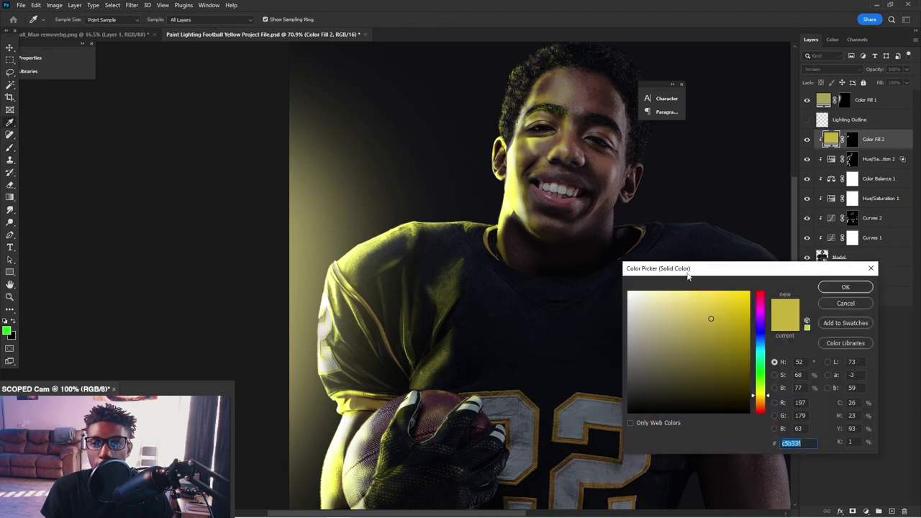
pyautogui.moveTo(697, 305); pyautogui.dragTo(680, 296)
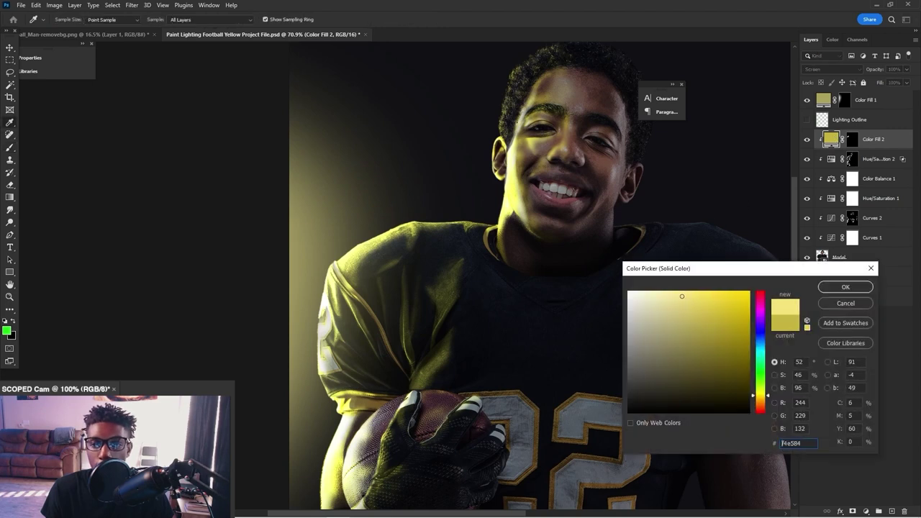
pyautogui.click(846, 286)
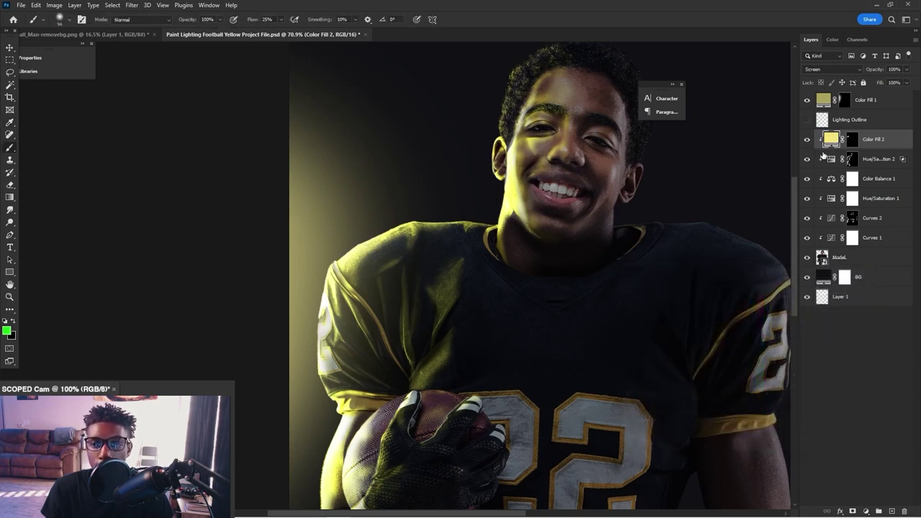
# Paint a thin rim light along the glow-side shoulder and sleeve edge on the Color Fill 2 mask.
pyautogui.scroll(2, 485, 139)
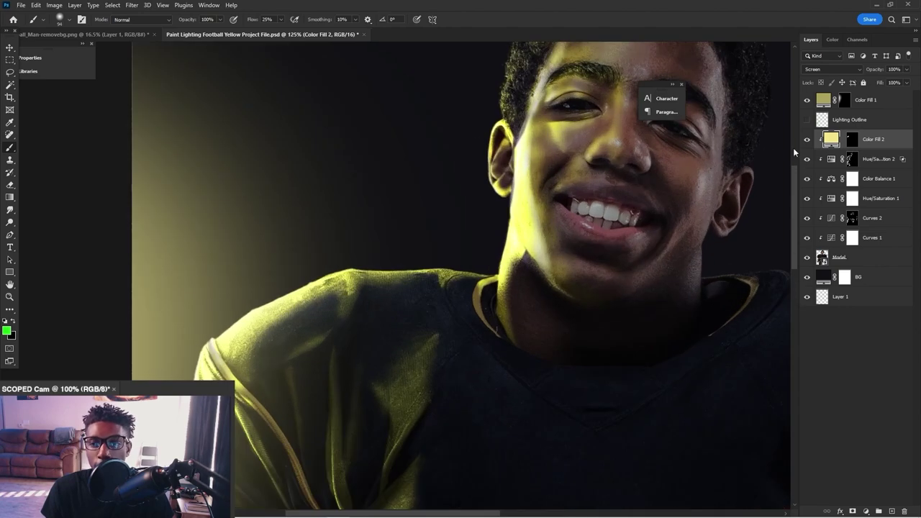
pyautogui.click(850, 139)
pyautogui.press('d')
pyautogui.moveTo(341, 279); pyautogui.dragTo(320, 324)
pyautogui.scroll(-3, 432, 245)
pyautogui.press('x')
pyautogui.scroll(3, 321, 325)
pyautogui.press('[')
pyautogui.press('x')
pyautogui.press('x')
pyautogui.moveTo(336, 271)
pyautogui.mouseDown()
pyautogui.moveTo(339, 493)
pyautogui.moveTo(323, 419)
pyautogui.mouseUp()
pyautogui.press('x')
pyautogui.press('x')
pyautogui.moveTo(330, 493); pyautogui.dragTo(349, 281)
# Paint and trim the rim light along the neck and jaw edge on the Color Fill 2 mask with a small soft brush.
pyautogui.scroll(-1, 352, 288)
pyautogui.moveTo(425, 389)
pyautogui.mouseDown()
pyautogui.moveTo(413, 389)
pyautogui.moveTo(461, 344)
pyautogui.moveTo(467, 252)
pyautogui.mouseUp()
pyautogui.moveTo(449, 285); pyautogui.dragTo(475, 245)
pyautogui.press('x')
pyautogui.moveTo(433, 356); pyautogui.dragTo(461, 342)
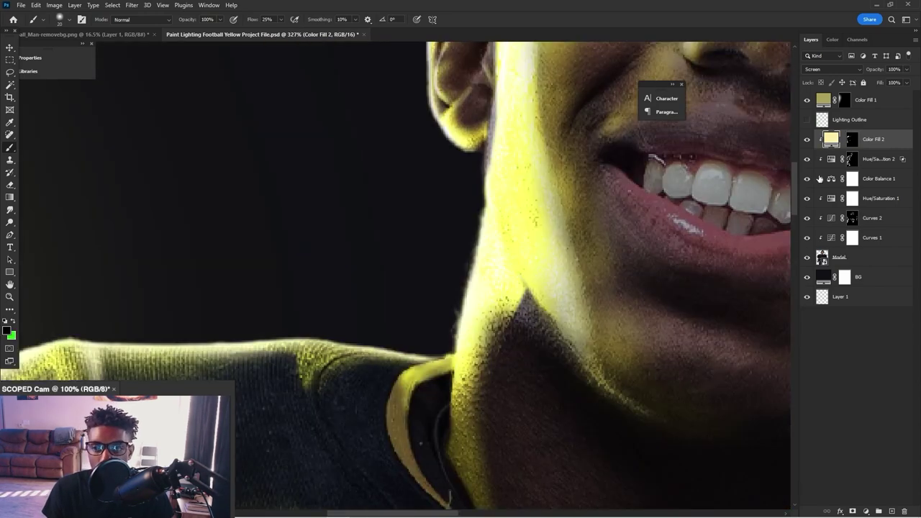
pyautogui.click(852, 139)
pyautogui.press('[')
pyautogui.moveTo(482, 184)
pyautogui.mouseDown()
pyautogui.moveTo(559, 319)
pyautogui.moveTo(548, 308)
pyautogui.moveTo(598, 368)
pyautogui.mouseUp()
pyautogui.press('x')
# Review the whole image and compare it with and without the Hue/Saturation 2 highlights.
pyautogui.scroll(-14, 504, 188)
pyautogui.scroll(4, 469, 203)
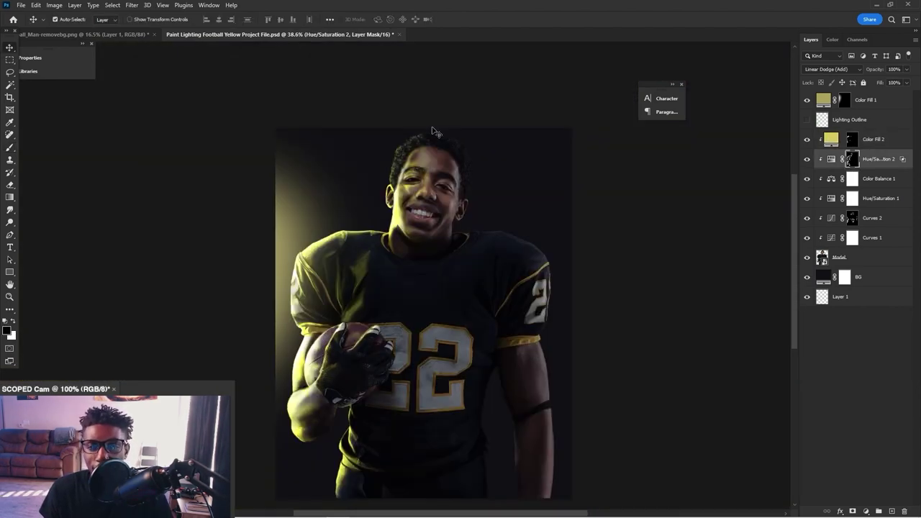
pyautogui.scroll(2, 418, 183)
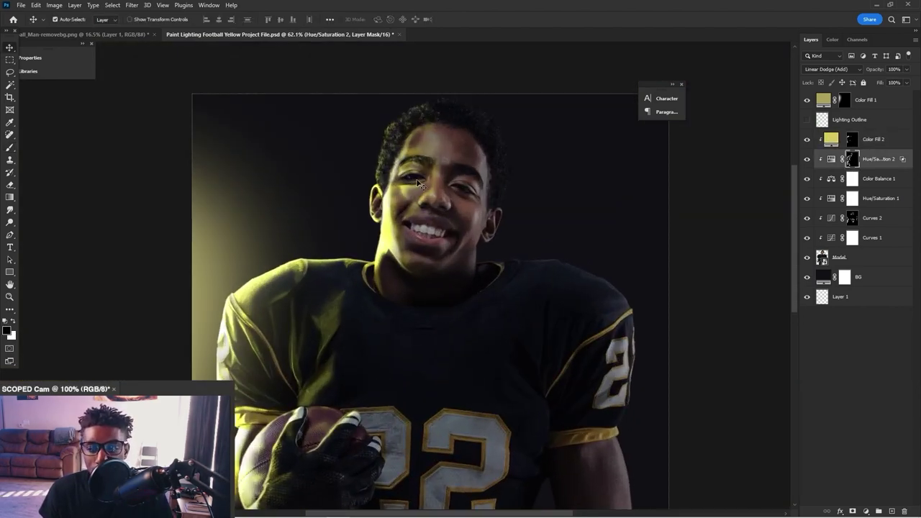
pyautogui.scroll(-3, 417, 184)
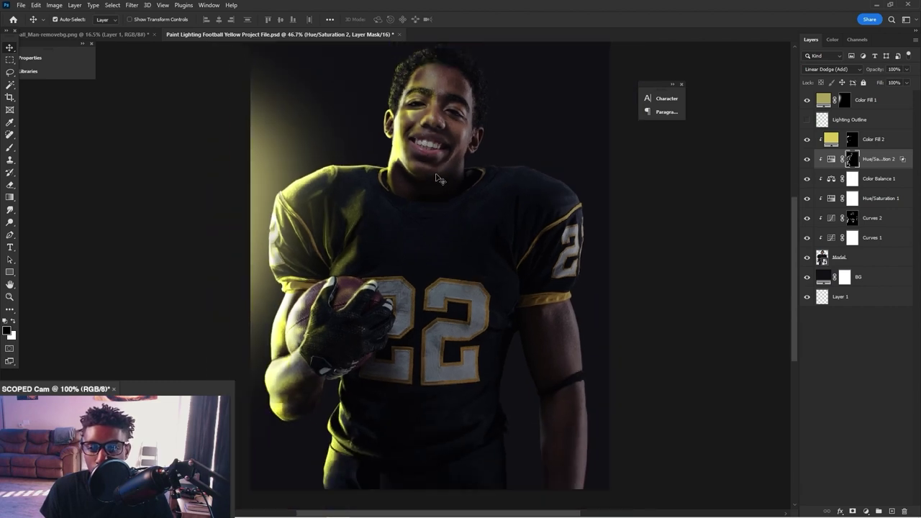
pyautogui.click(806, 160)
pyautogui.click(806, 160)
# Duplicate the Hue/Saturation 2 adjustment layer and set the copy's opacity to 33%.
pyautogui.click(877, 161)
pyautogui.scroll(-5, 472, 213)
pyautogui.scroll(4, 469, 218)
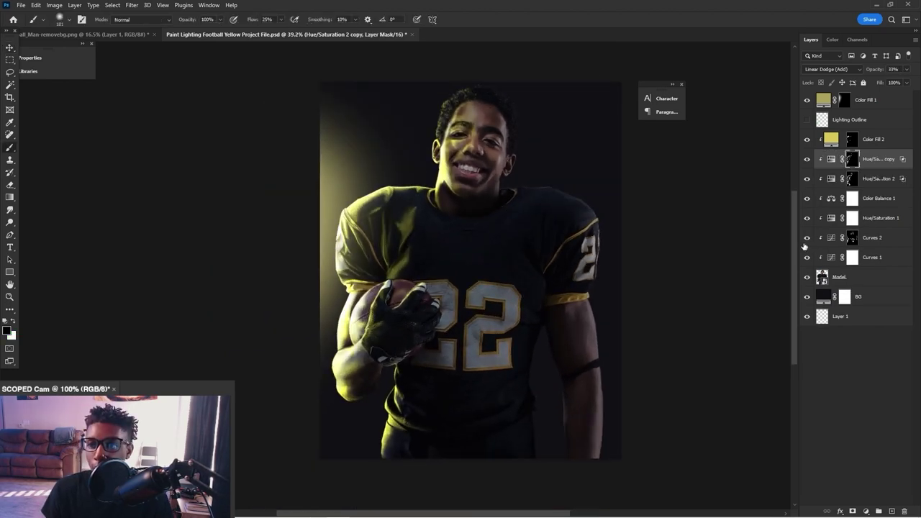
# Compare the player with and without the Curves 1 and Curves 2 adjustments.
pyautogui.click(806, 257)
pyautogui.click(806, 257)
pyautogui.click(806, 257)
pyautogui.click(806, 257)
pyautogui.click(806, 257)
pyautogui.click(806, 257)
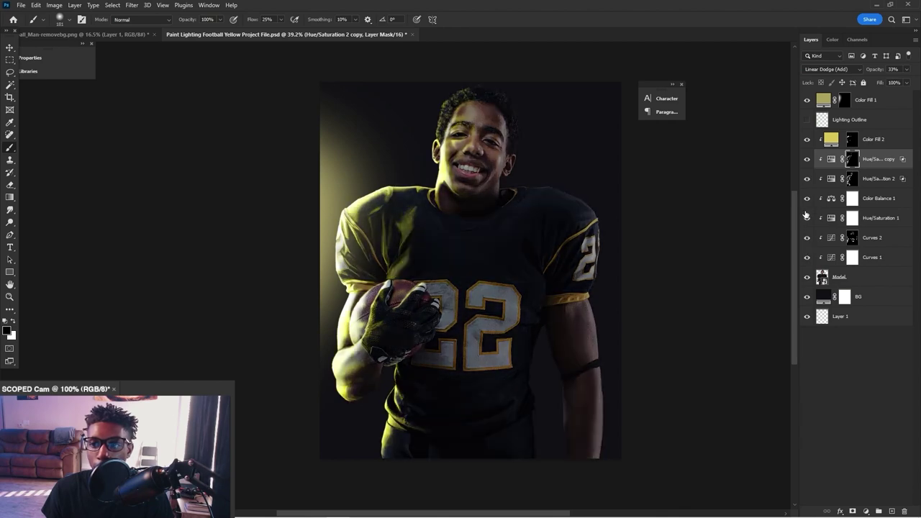
pyautogui.click(806, 237)
pyautogui.click(807, 237)
pyautogui.click(807, 238)
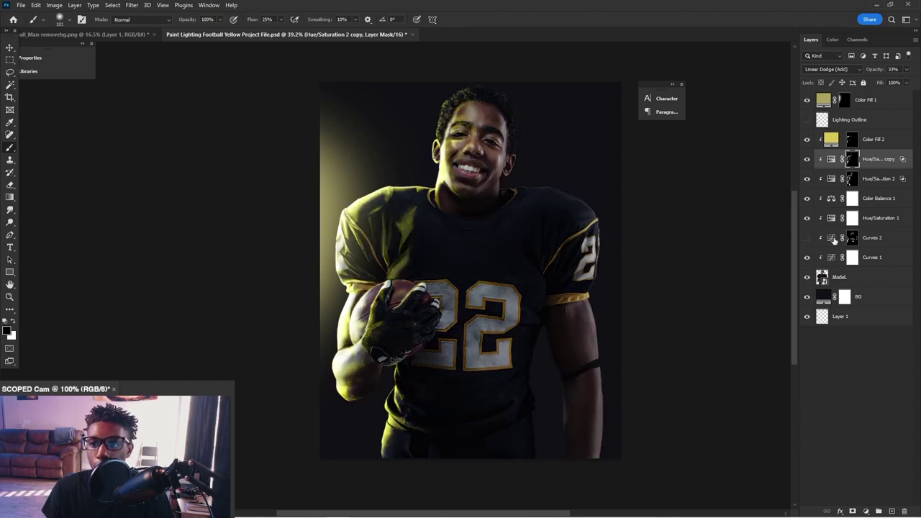
pyautogui.click(807, 237)
# Paint black with a large soft brush on the Curves 1 mask over the glow-side face, hair and shoulder.
pyautogui.click(852, 257)
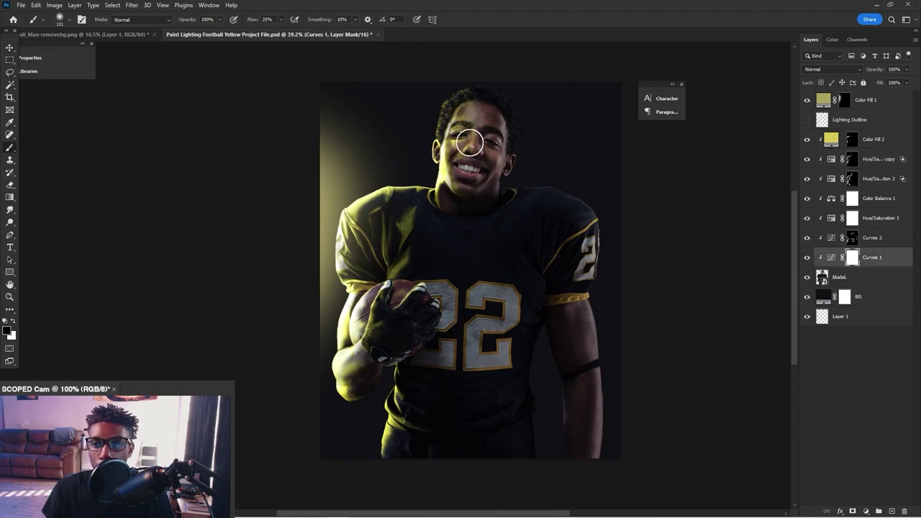
pyautogui.moveTo(461, 116)
pyautogui.mouseDown()
pyautogui.moveTo(450, 148)
pyautogui.moveTo(434, 147)
pyautogui.mouseUp()
pyautogui.press(']')
pyautogui.press(']')
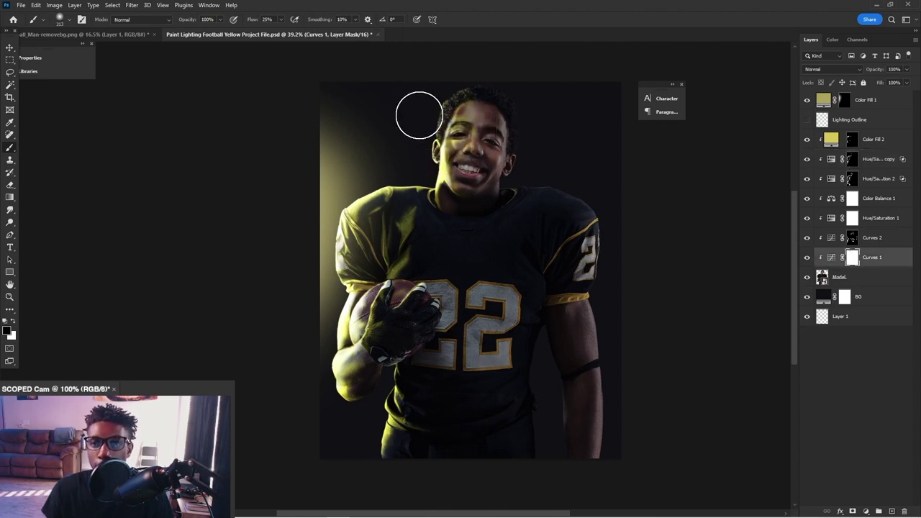
pyautogui.moveTo(350, 187)
pyautogui.mouseDown()
pyautogui.moveTo(336, 238)
pyautogui.moveTo(342, 252)
pyautogui.mouseUp()
# Refine the glow-side eye with a small black brush on the Curves 1 mask and select the Curves 2 mask.
pyautogui.keyDown('alt'); pyautogui.moveTo(386, 317); pyautogui.dragTo(361, 319); pyautogui.keyUp('alt')
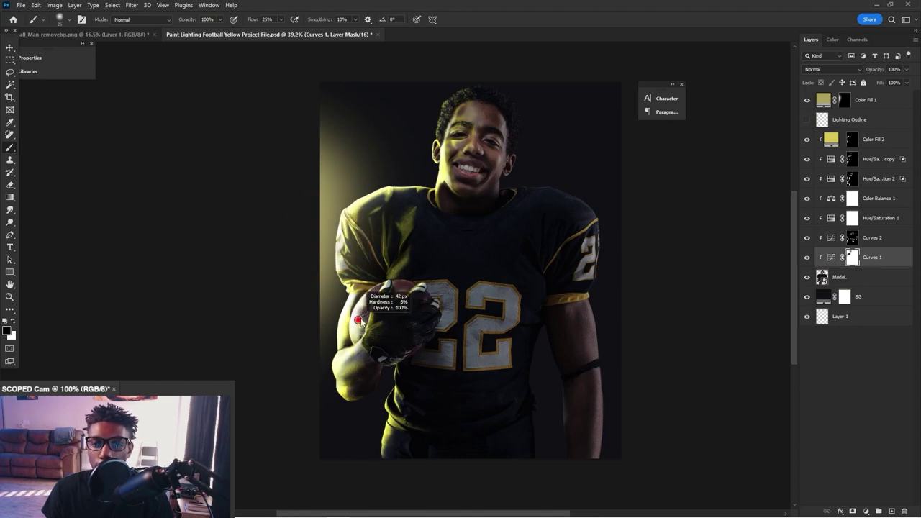
pyautogui.scroll(5, 467, 115)
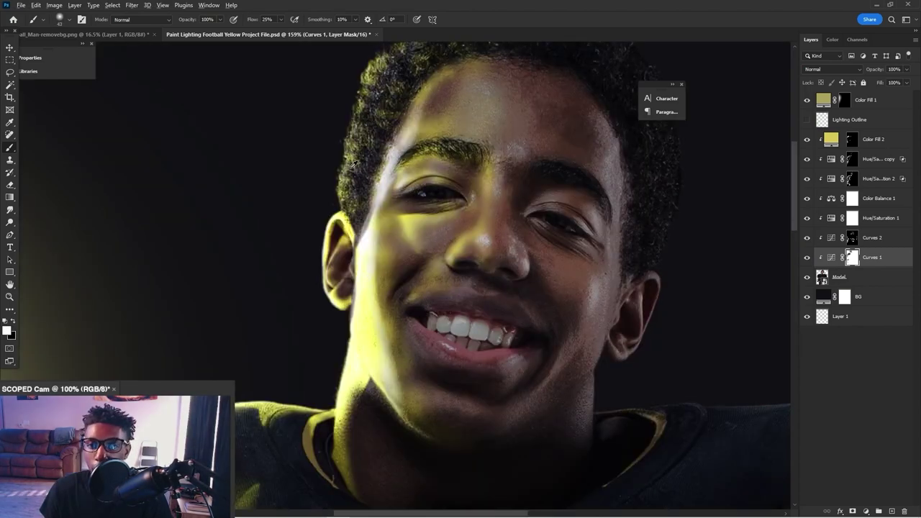
pyautogui.scroll(4, 507, 182)
pyautogui.keyDown('alt'); pyautogui.moveTo(300, 218); pyautogui.dragTo(267, 221); pyautogui.keyUp('alt')
pyautogui.keyDown('alt'); pyautogui.moveTo(329, 223); pyautogui.dragTo(336, 225); pyautogui.keyUp('alt')
pyautogui.press('x')
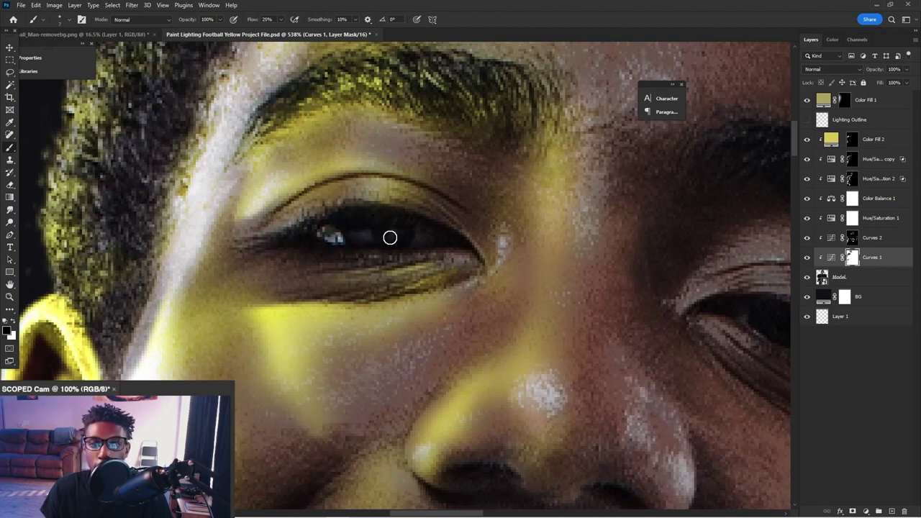
pyautogui.click(850, 239)
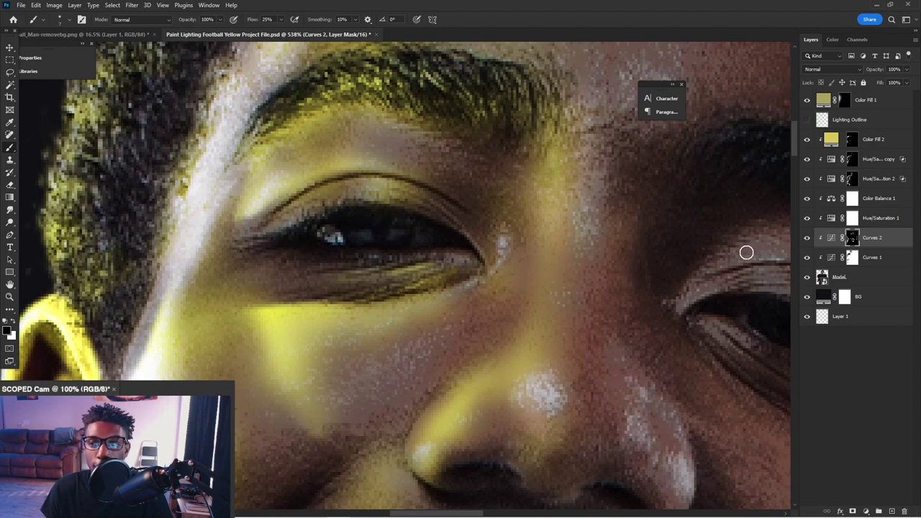
# Add a clipped Brightness/Contrast adjustment above Color Fill 2 with Brightness 150 and invert its mask to black.
pyautogui.click(863, 180)
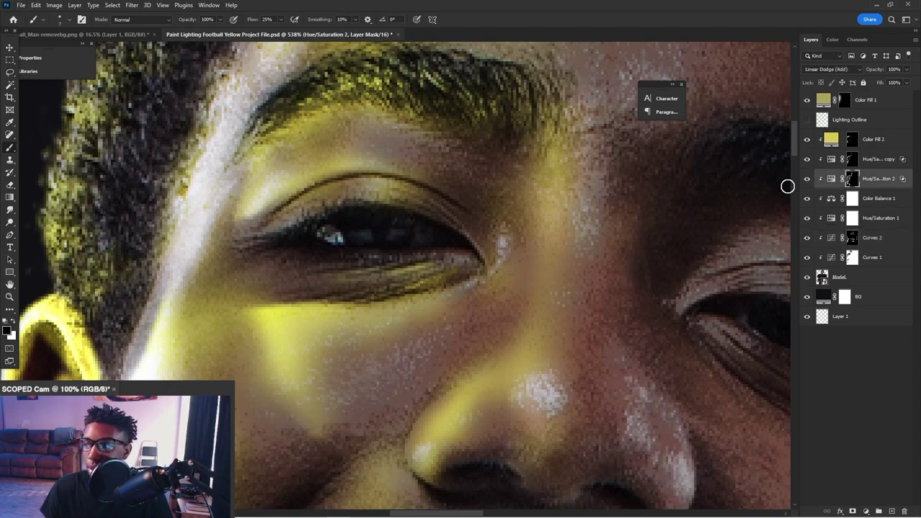
pyautogui.scroll(-4, 504, 204)
pyautogui.scroll(2, 544, 201)
pyautogui.click(877, 161)
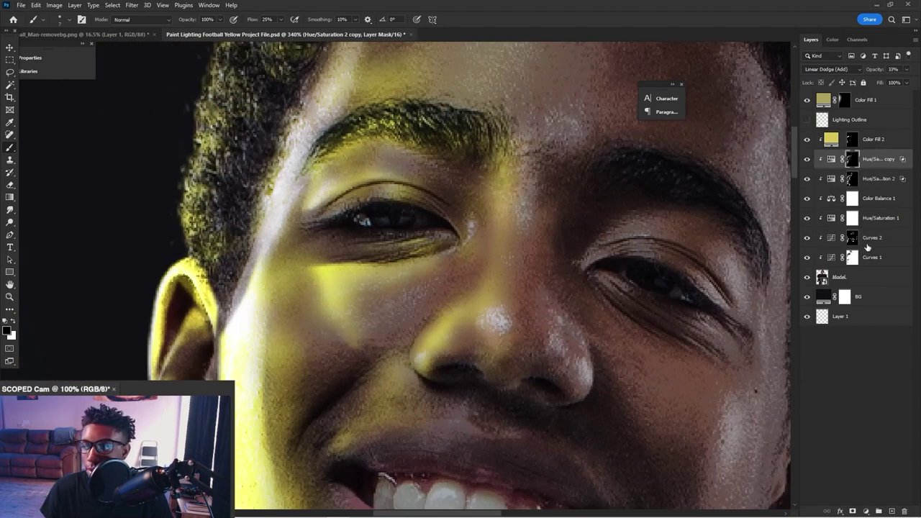
pyautogui.click(866, 511)
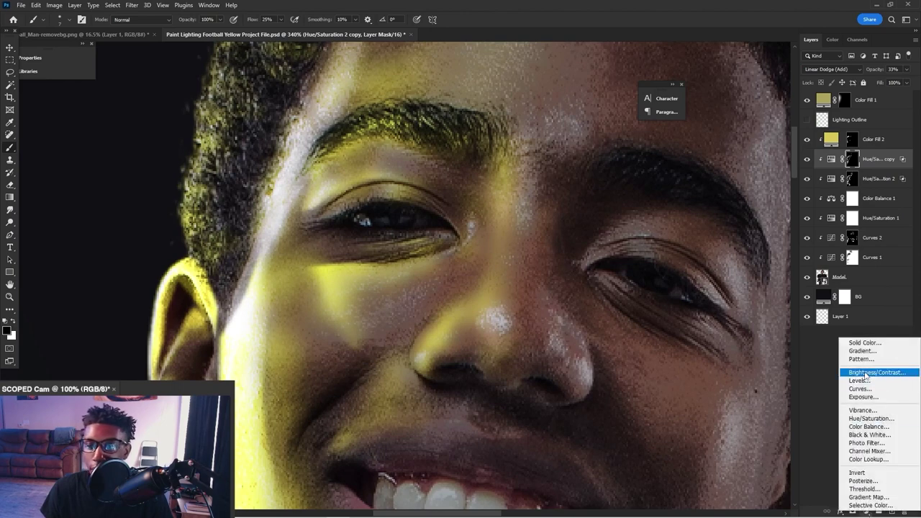
pyautogui.click(860, 372)
pyautogui.click(163, 113)
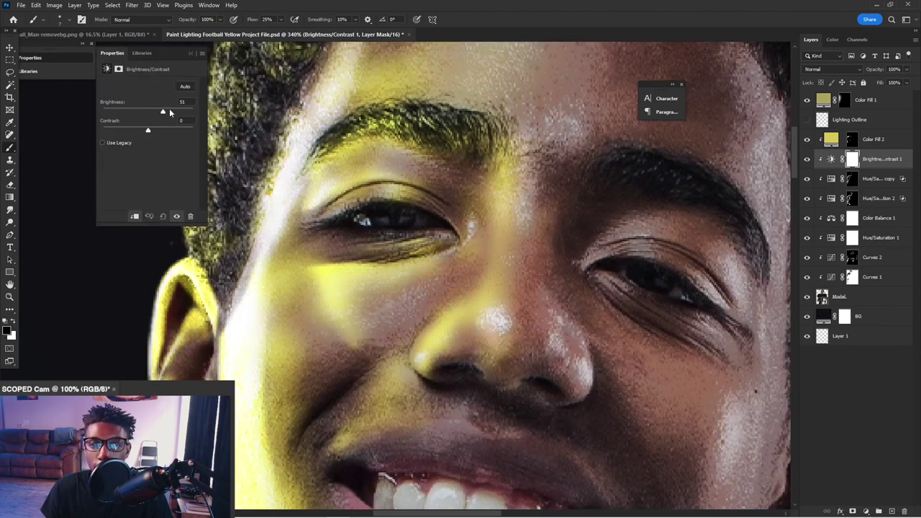
pyautogui.moveTo(872, 157); pyautogui.dragTo(871, 131)
pyautogui.moveTo(182, 115); pyautogui.dragTo(202, 115)
pyautogui.hotkey('ctrl', 'i')
# Paint white with a tiny brush on the Brightness/Contrast 1 mask over the iris of the glow-side eye.
pyautogui.scroll(4, 364, 215)
pyautogui.press('x')
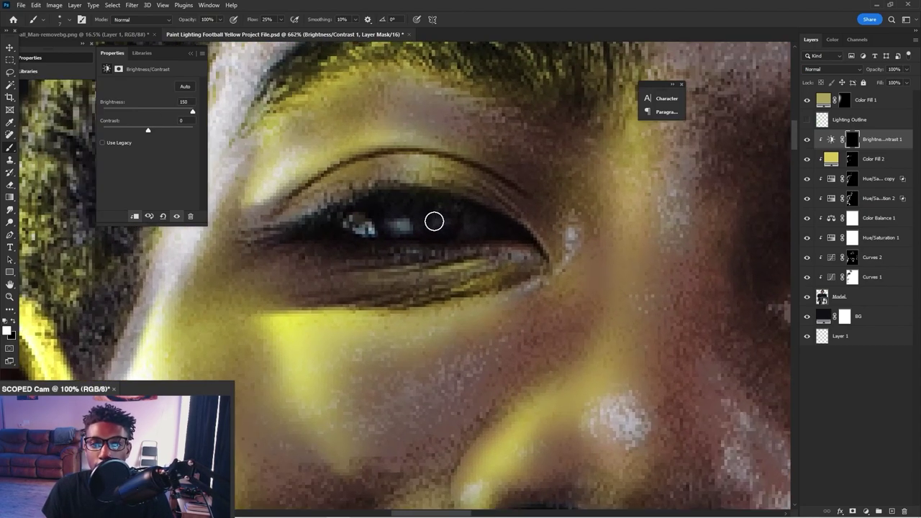
pyautogui.press('x')
# Create a small catchlight in the glow-side eye using a clipped white Solid Color layer with a black mask, and trim its edges with black.
pyautogui.scroll(-3, 510, 216)
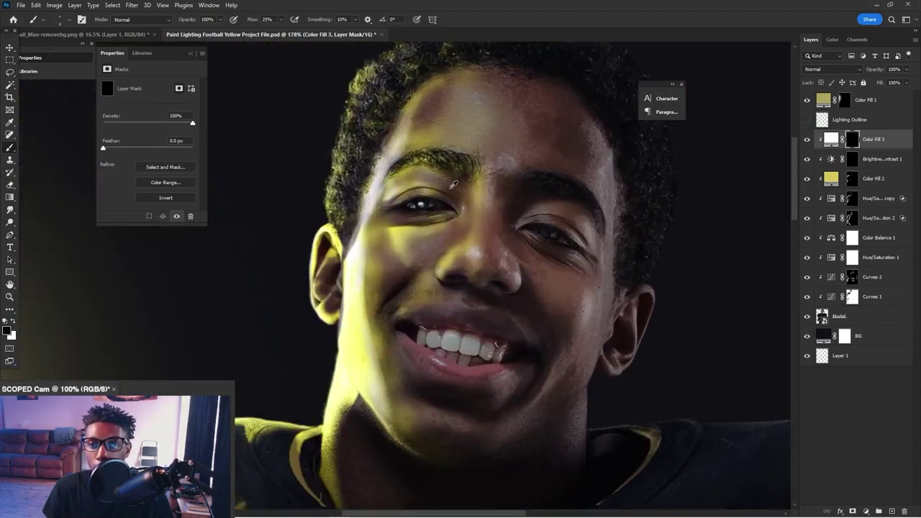
pyautogui.scroll(4, 403, 223)
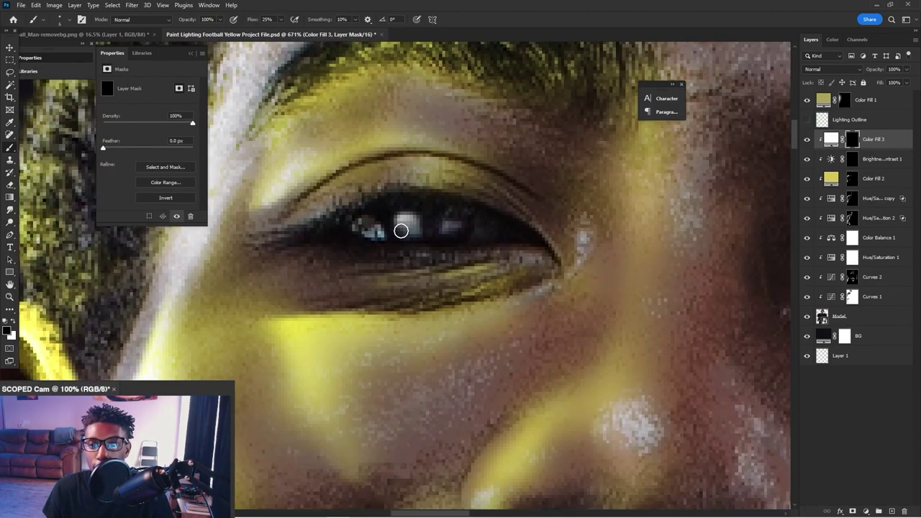
pyautogui.moveTo(412, 229); pyautogui.dragTo(408, 229)
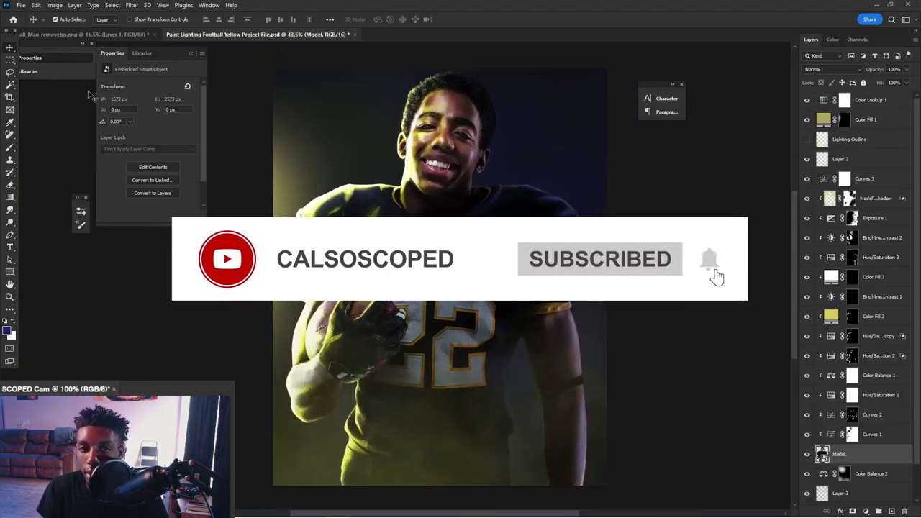
# Hide the player's adjustment layers from Curves 1 up to Curves 3 to view the player without the lighting.
pyautogui.click(191, 54)
pyautogui.moveTo(807, 434); pyautogui.dragTo(806, 177)
pyautogui.scroll(-4, 512, 207)
pyautogui.scroll(5, 505, 197)
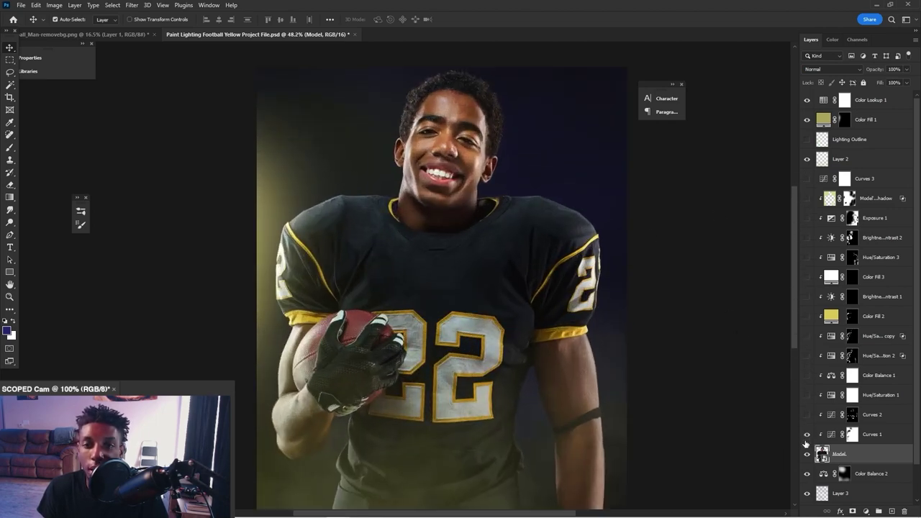
# Turn the player's adjustment layers back on in order from Curves 2 up to Curves 3 and review the image in full-screen mode.
pyautogui.click(807, 414)
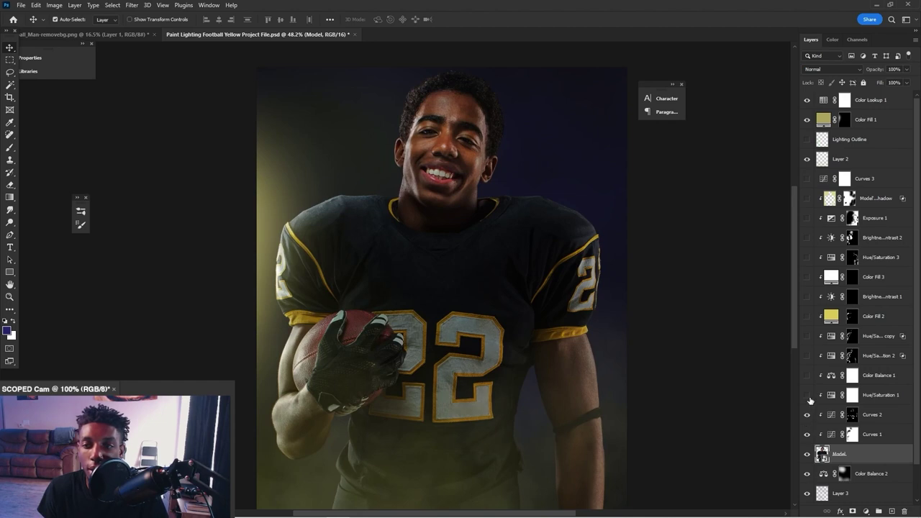
pyautogui.click(806, 374)
pyautogui.click(807, 337)
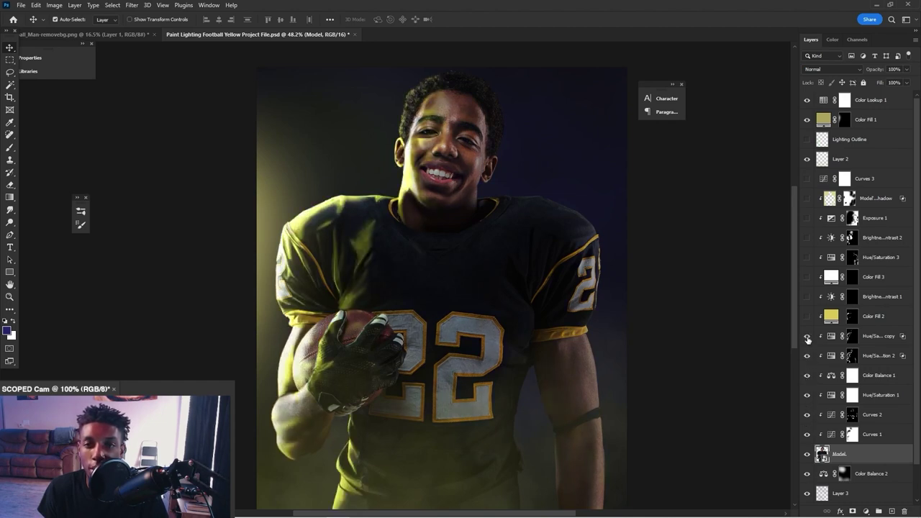
pyautogui.click(807, 316)
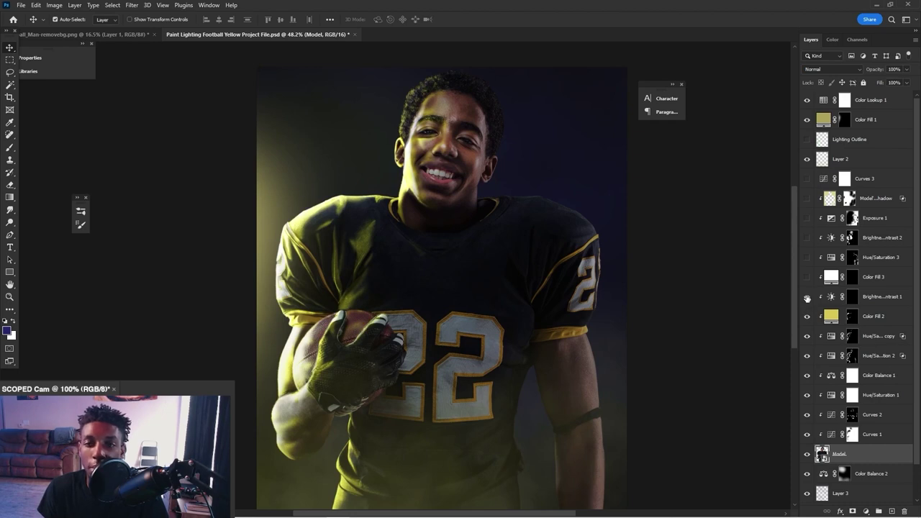
pyautogui.click(807, 259)
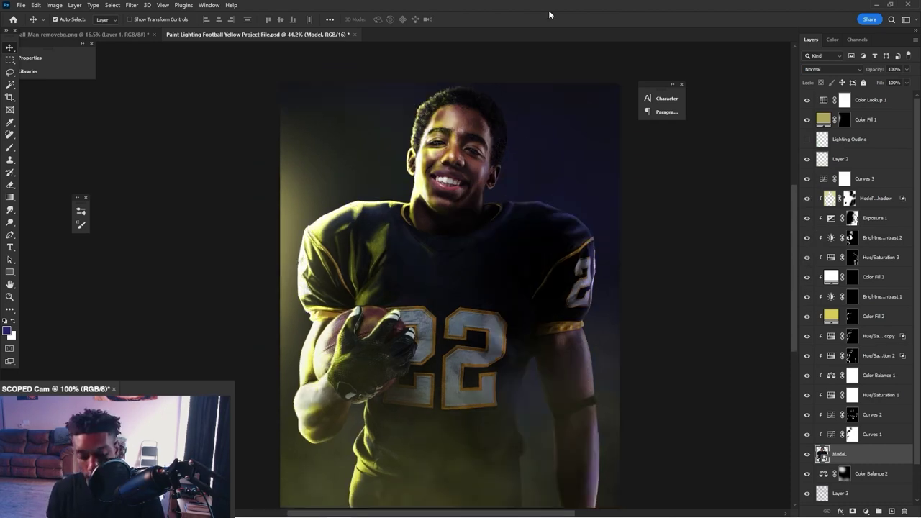
pyautogui.press('f')
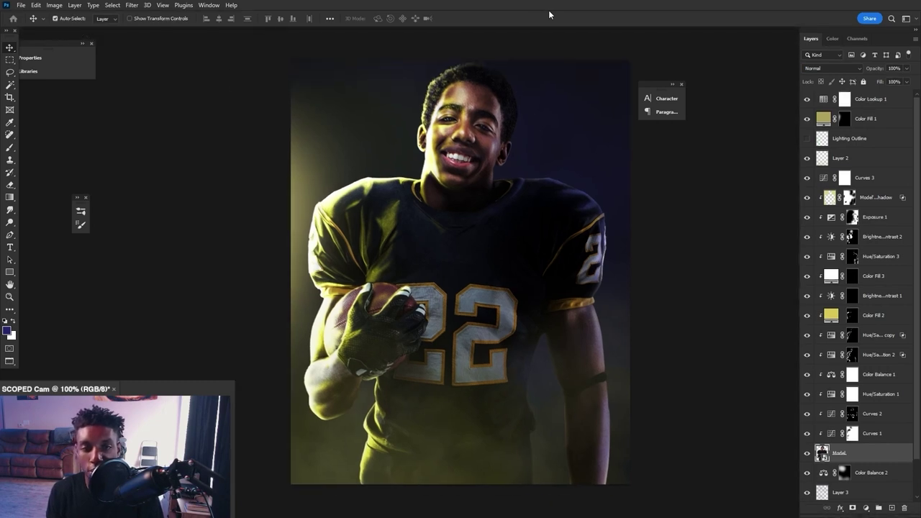